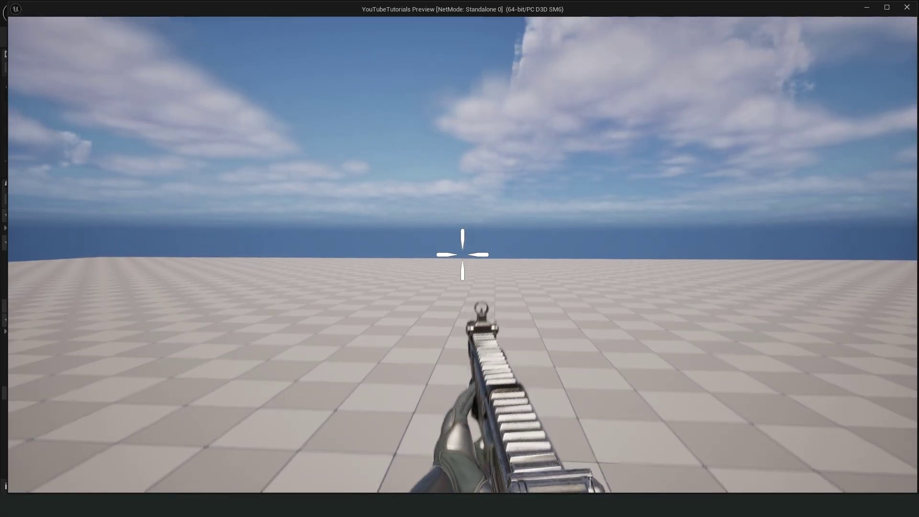
key(w)
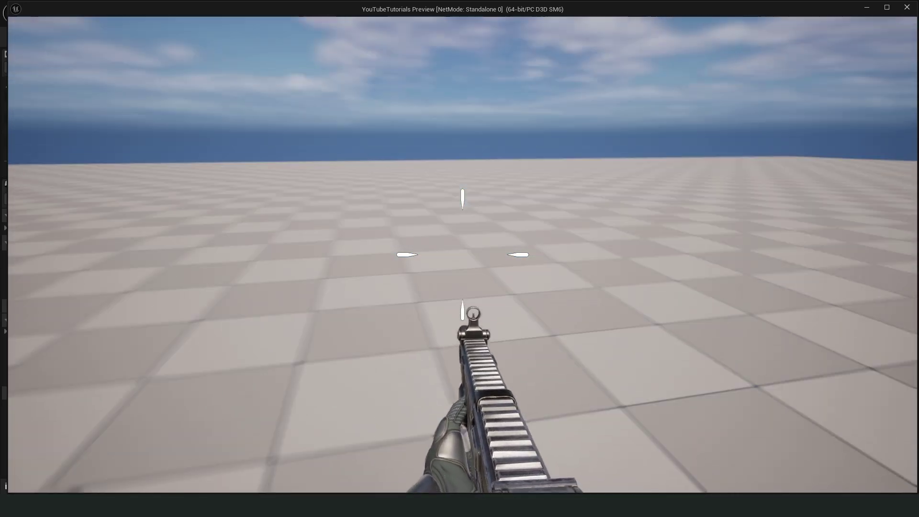
Move and fire the weapon in the game preview to test the crosshair spread
click(462, 255)
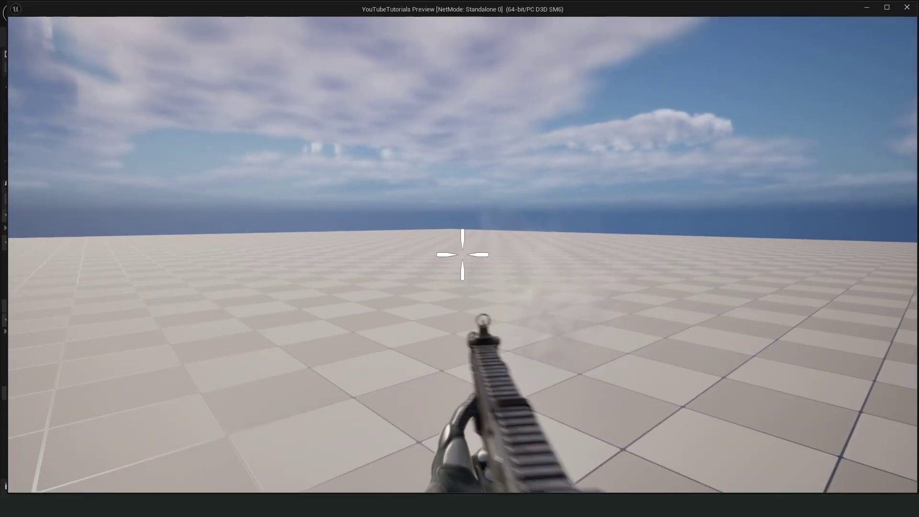
click(462, 254)
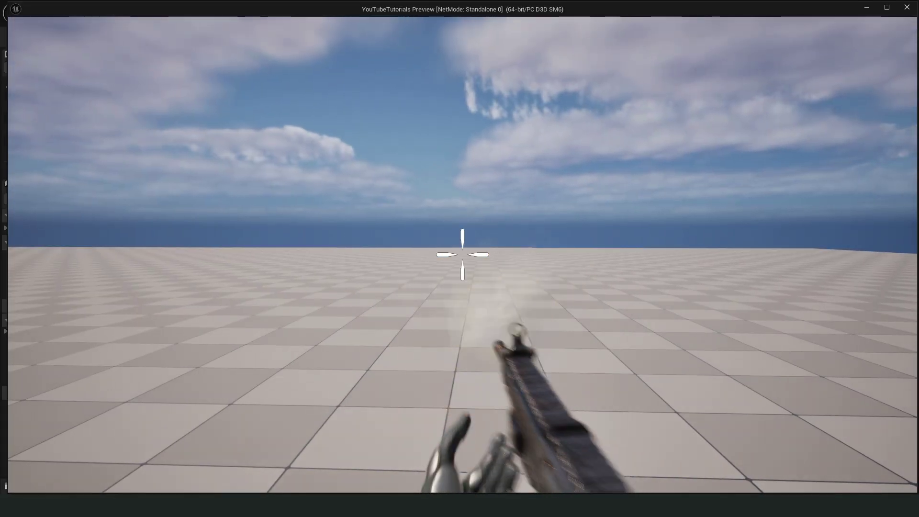
Stop play and inspect Assault_Rifle_B in BP_FirstPersonCharacter's viewport
key(Escape)
click(164, 54)
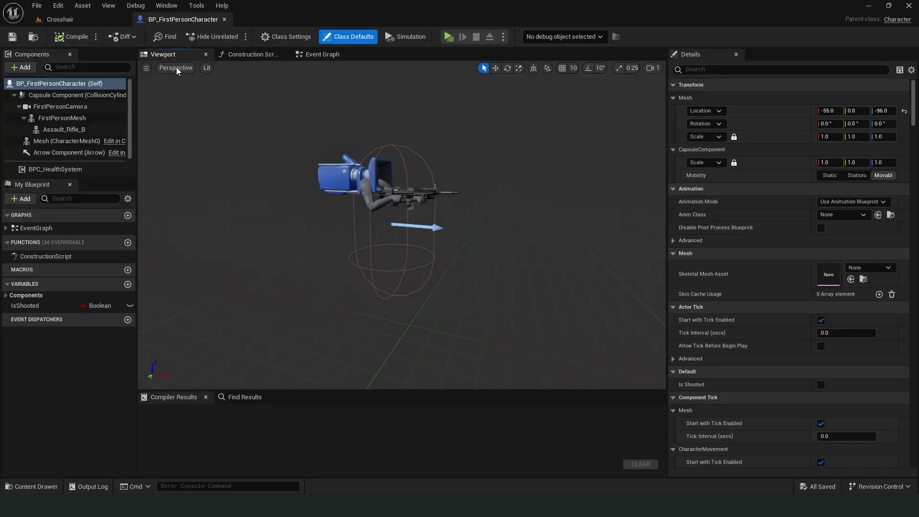
drag(451, 225, 440, 244)
scroll(440, 256, up, 5)
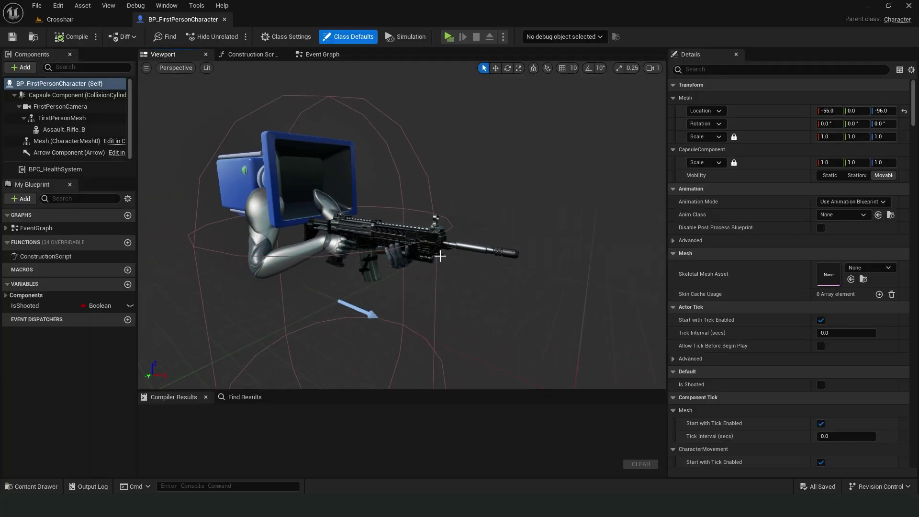
click(440, 255)
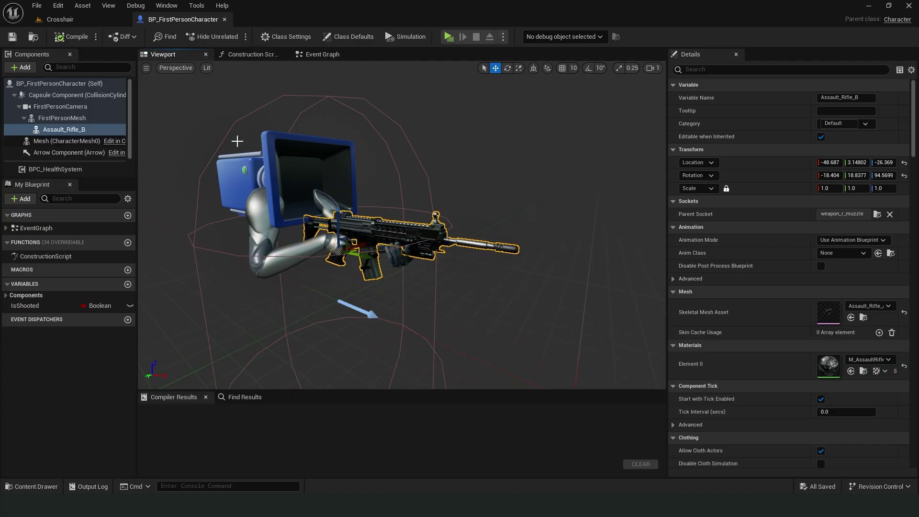
Close the character Blueprint and show the top-level Content folder
click(224, 19)
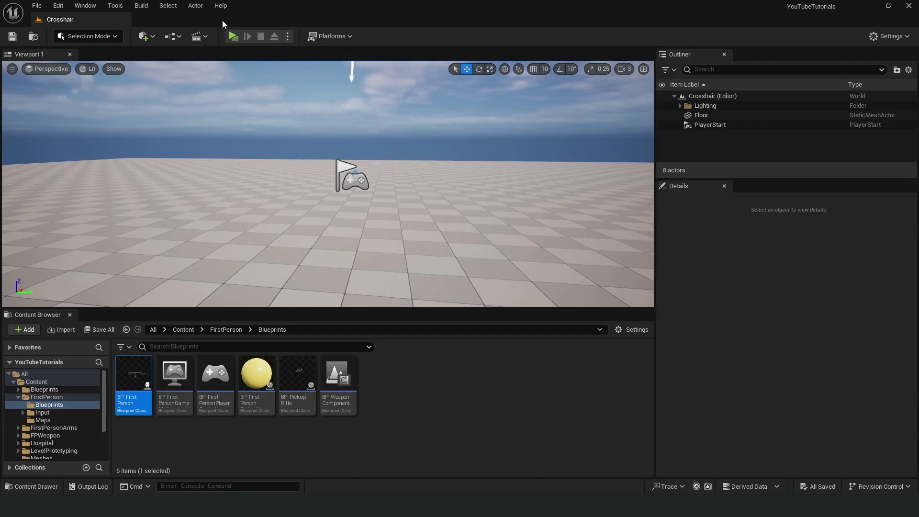
click(35, 383)
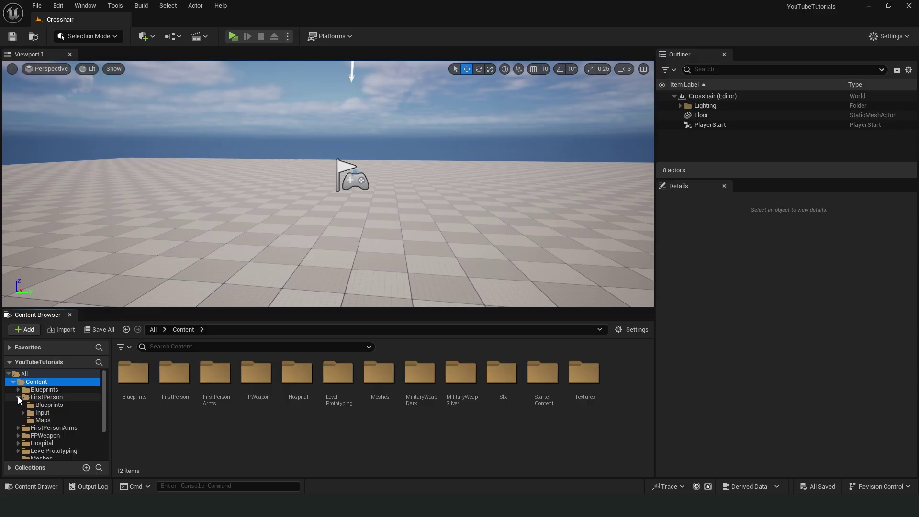
click(18, 396)
Create a new folder named Crosshair under Content and open it
right_click(307, 430)
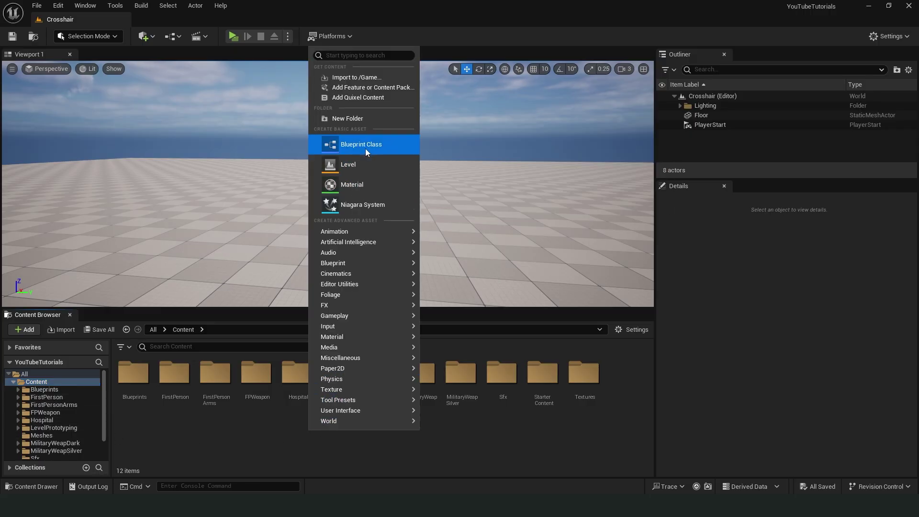
click(366, 121)
text(Crosshair)
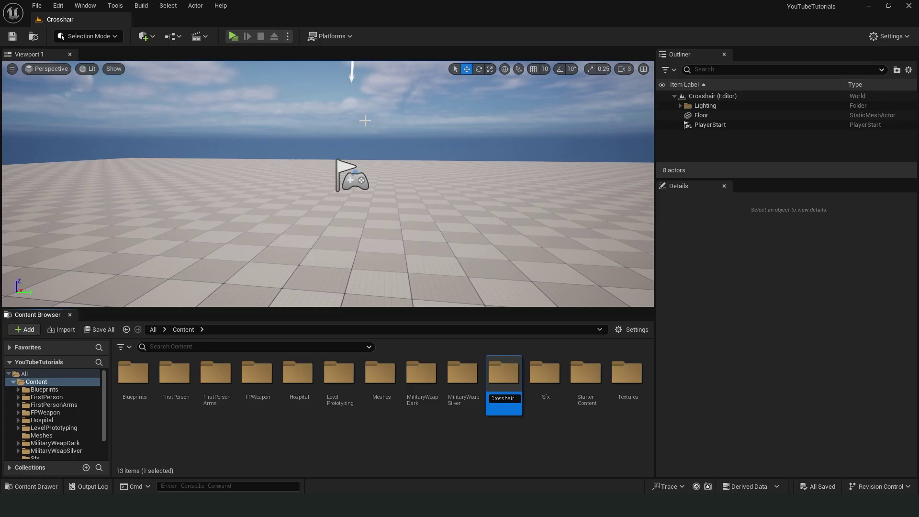
key(Return)
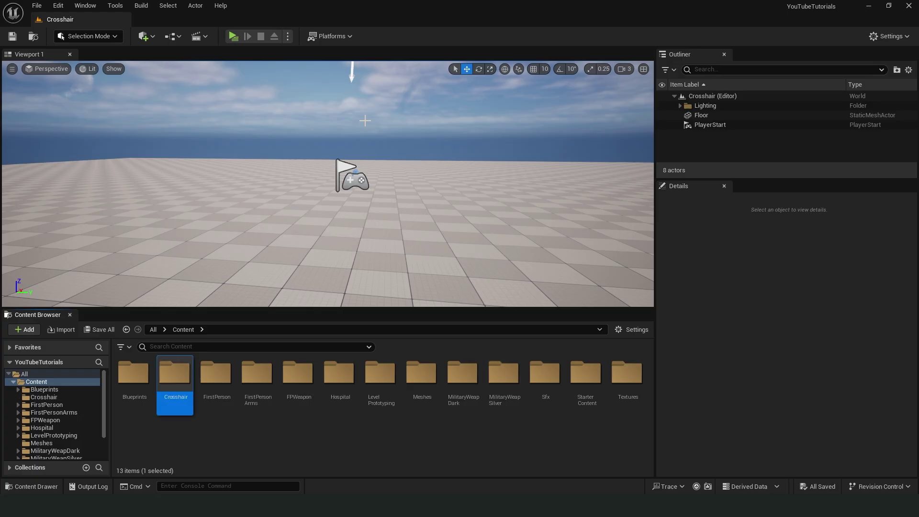
key(Return)
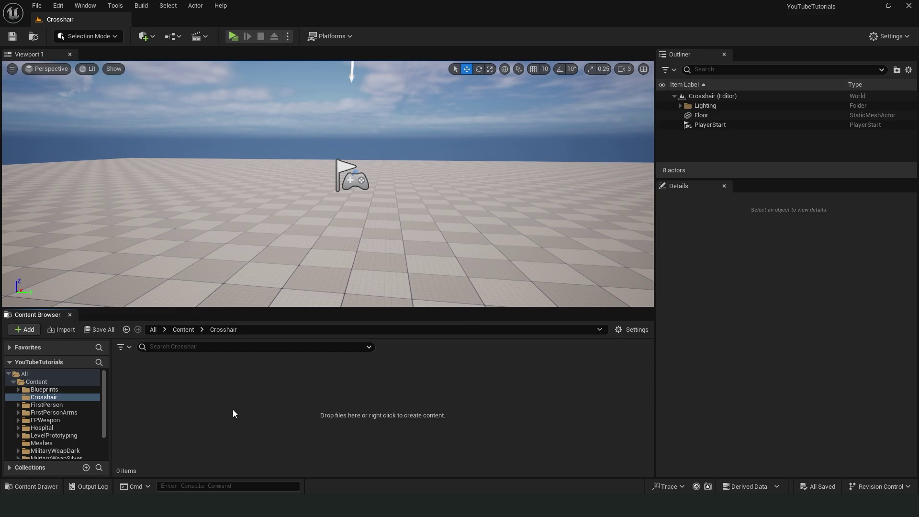
Set the cross-hair-interactive-01 texture's Texture Group to UI and save it
double_click(135, 381)
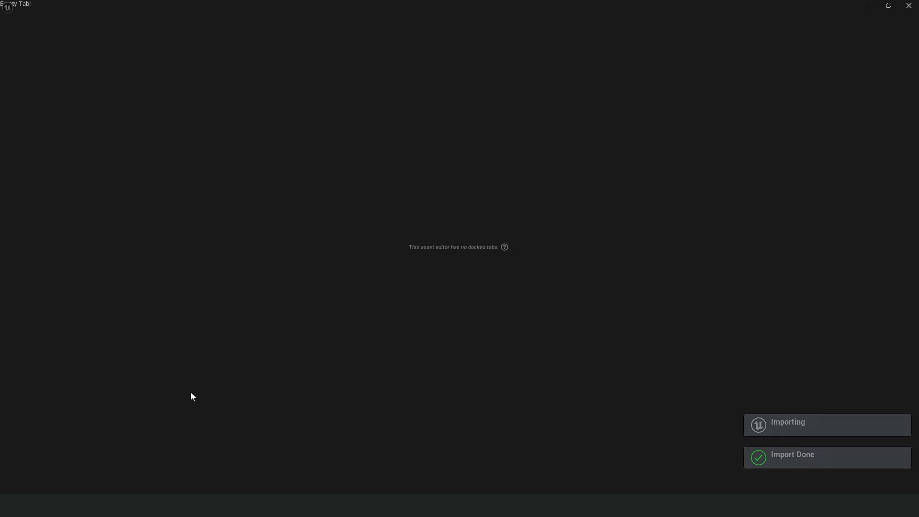
scroll(340, 268, up, 2)
scroll(341, 272, up, 3)
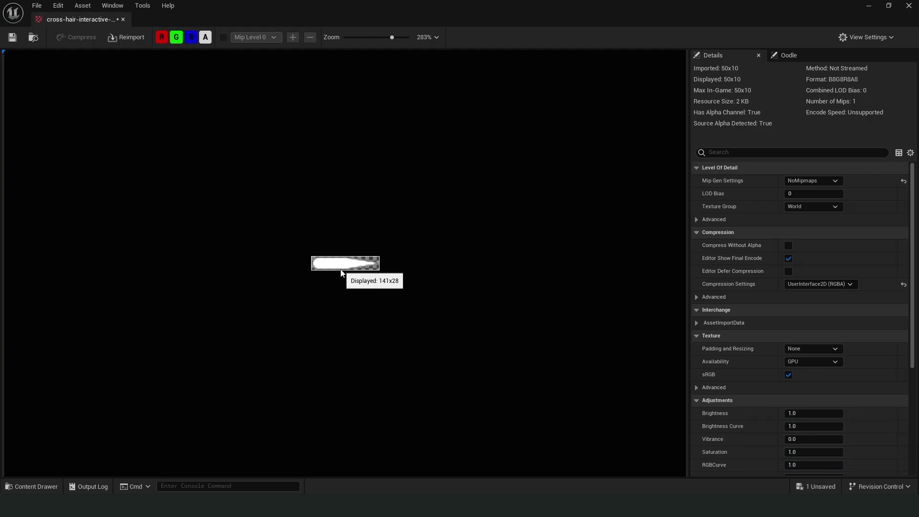
scroll(341, 271, up, 2)
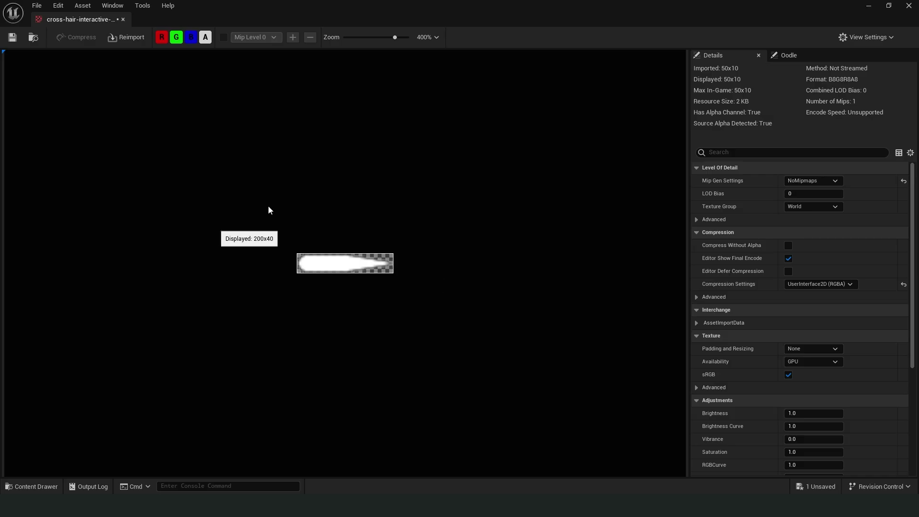
click(833, 208)
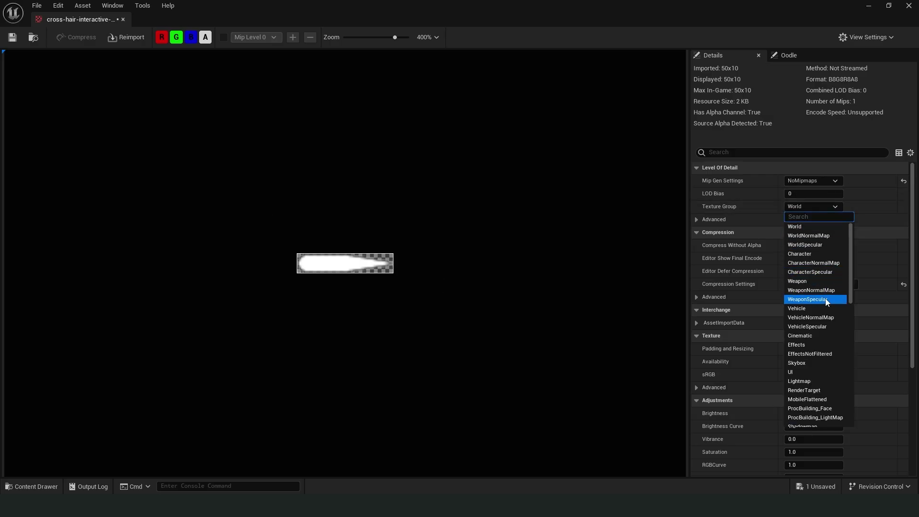
click(804, 371)
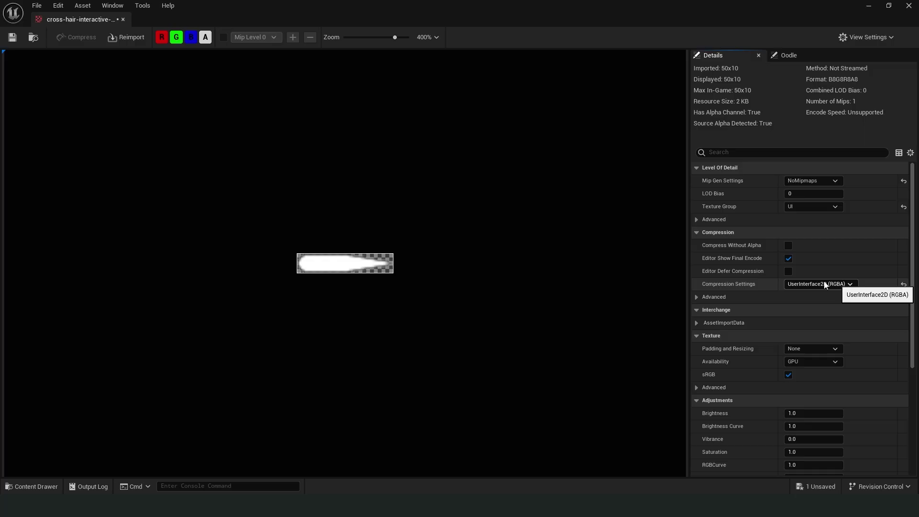
click(12, 37)
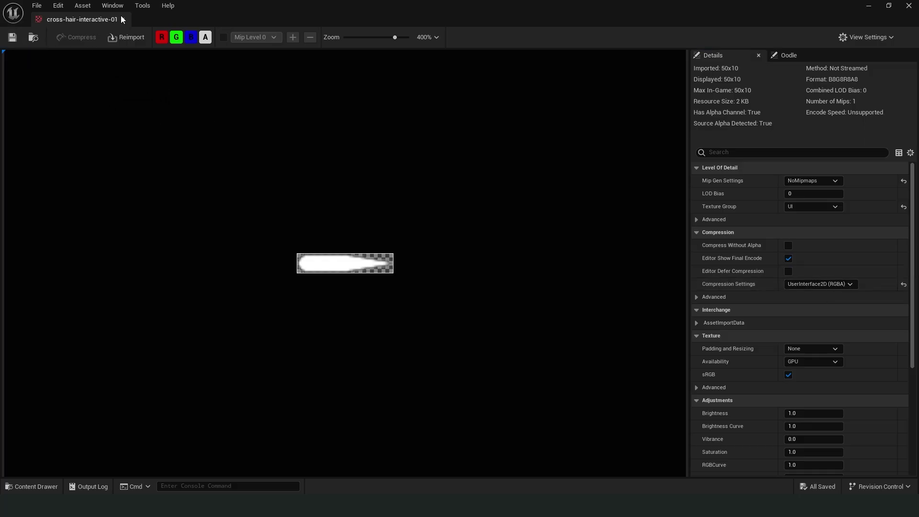
click(122, 19)
Create a User Widget–based Widget Blueprint named WB_HUD and open it
click(258, 403)
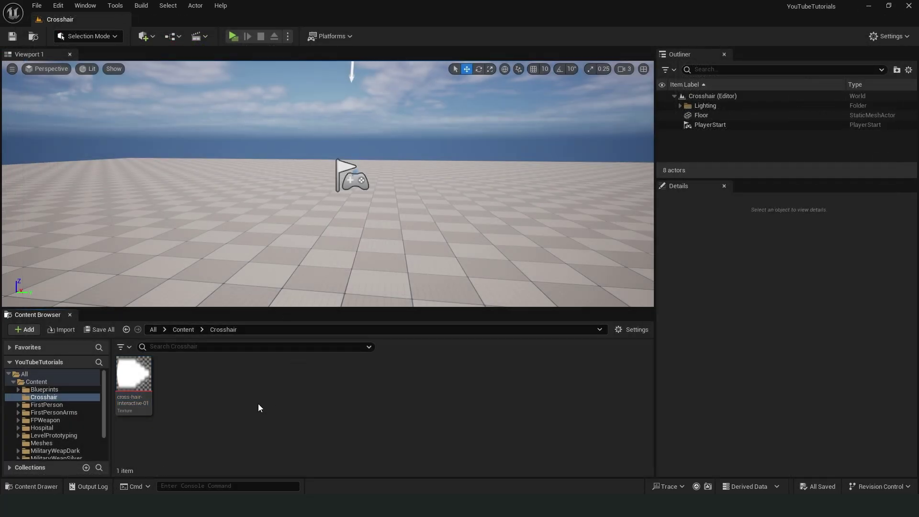
right_click(258, 404)
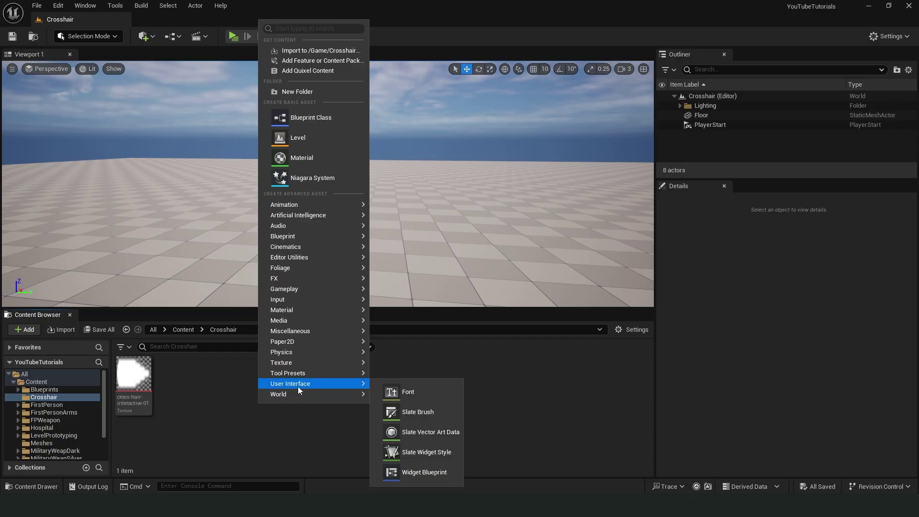
mouse_move(291, 383)
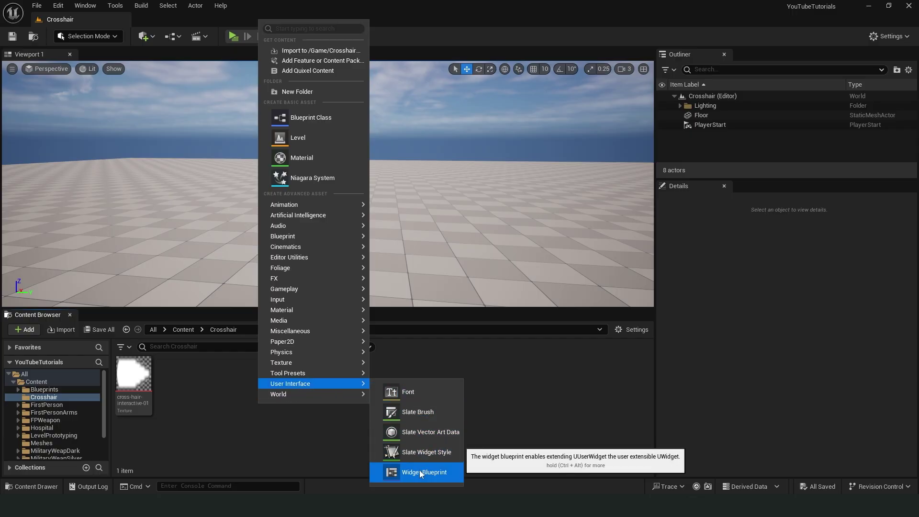
click(421, 472)
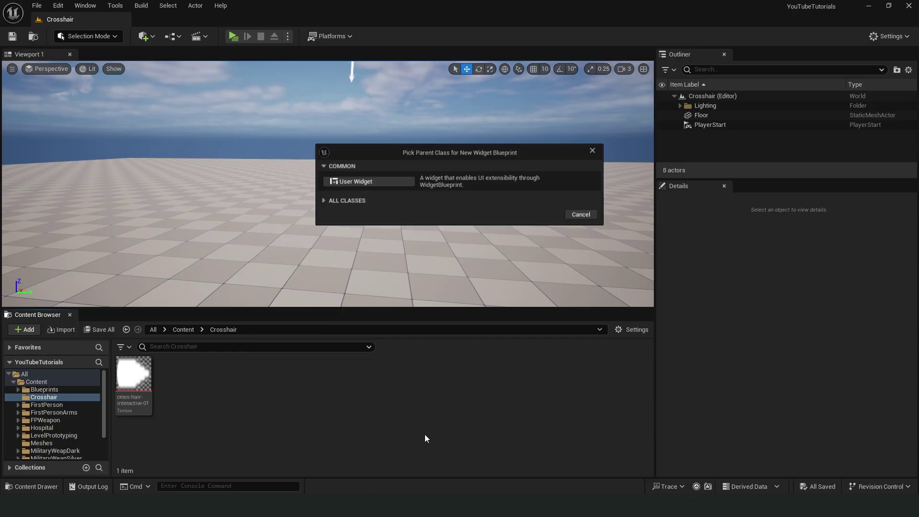
click(361, 179)
text(WB_HUD)
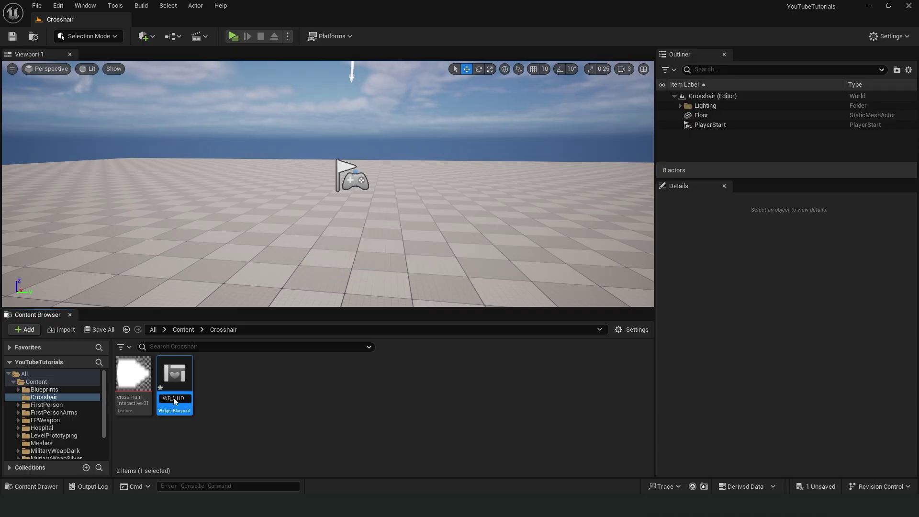
key(Return)
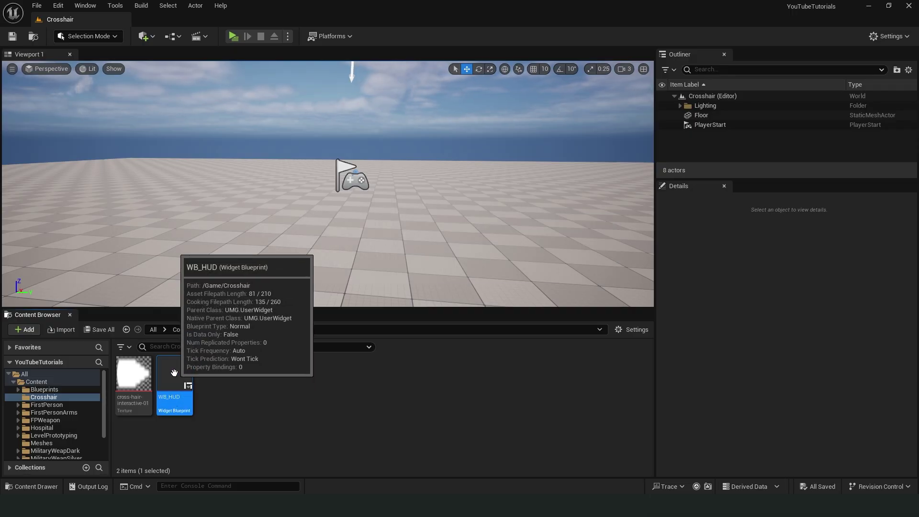
double_click(175, 373)
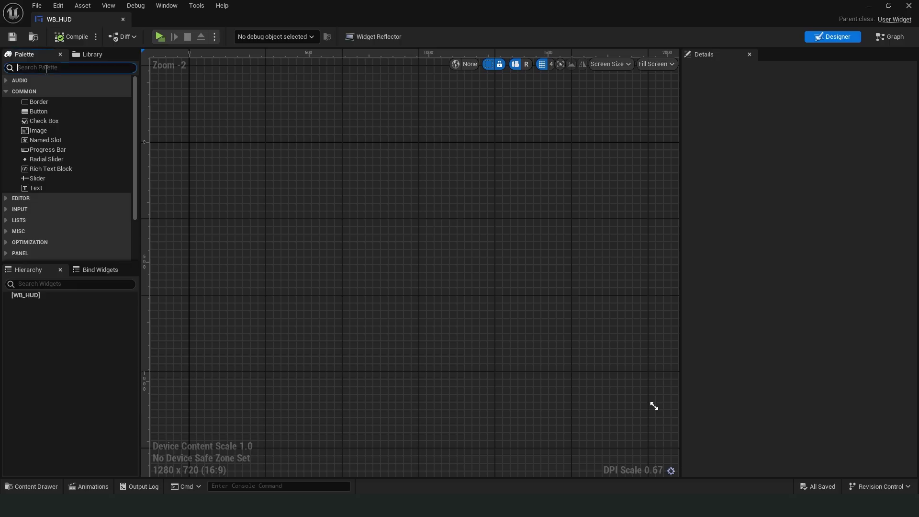
text(canvas)
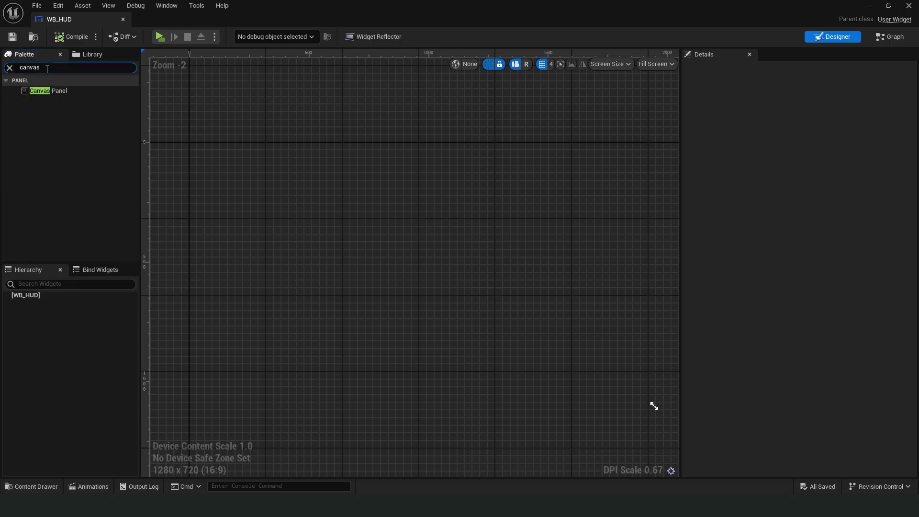
Add a Canvas Panel with an Image to WB_HUD and dock it beside Crosshair
drag(50, 92, 29, 297)
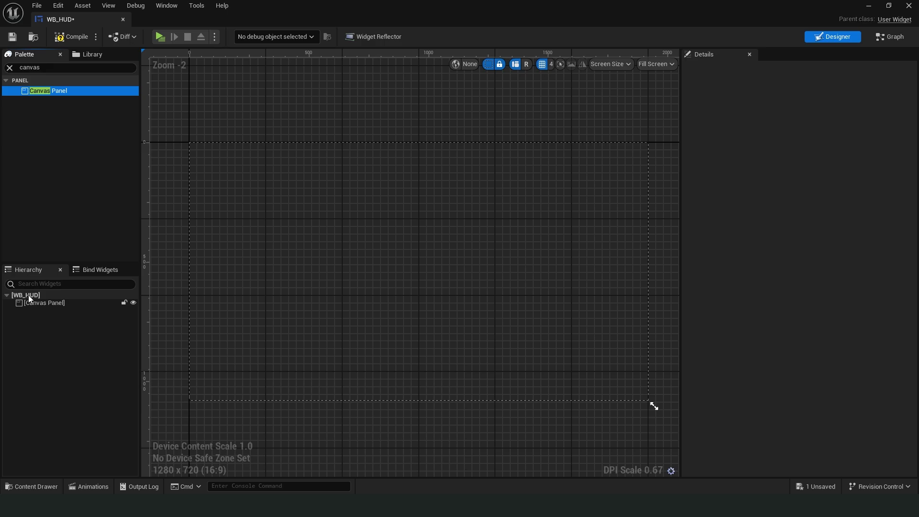
click(37, 304)
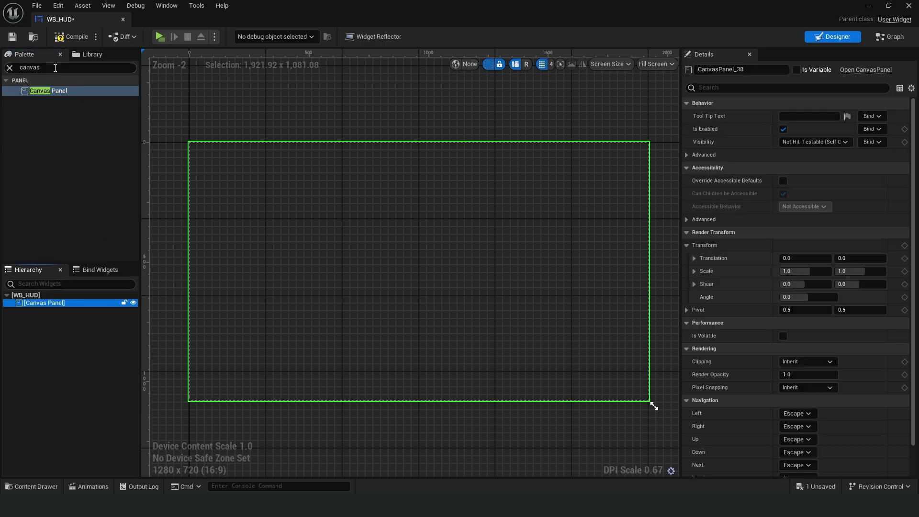
click(55, 68)
text(imag)
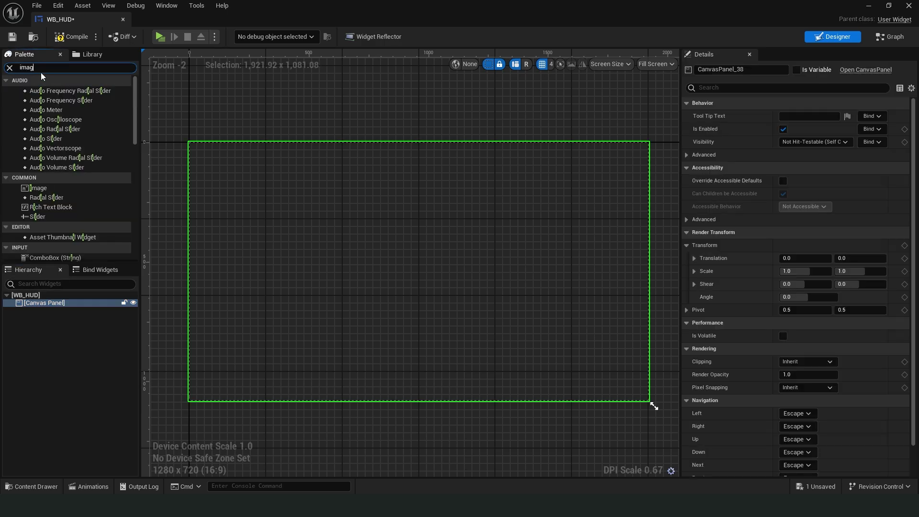
text(e)
drag(38, 92, 43, 310)
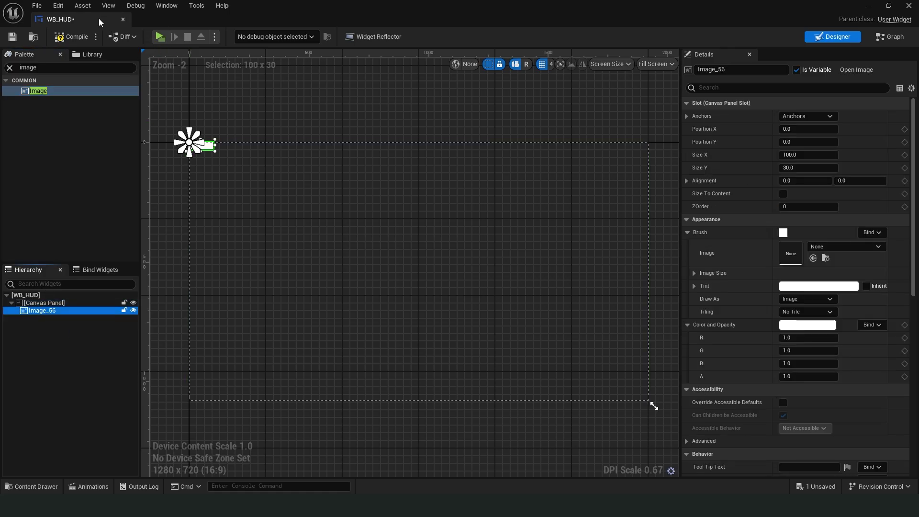
drag(98, 18, 197, 25)
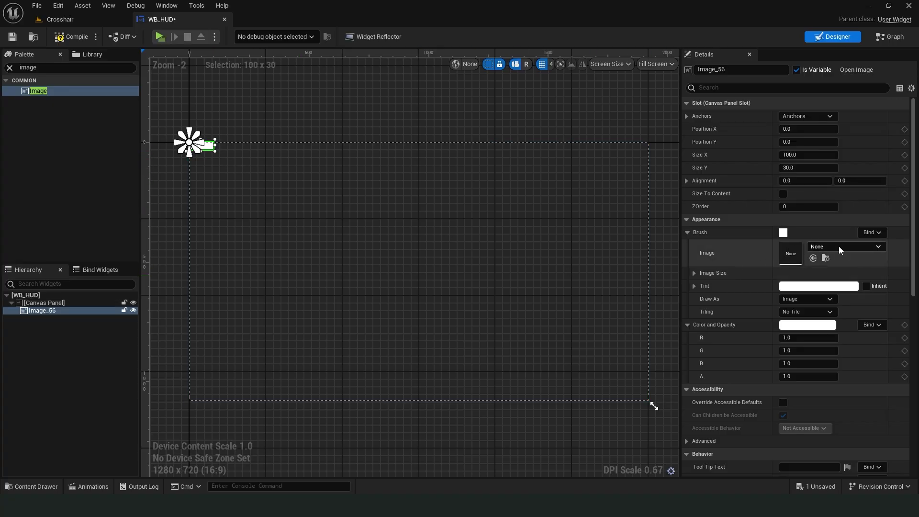
Anchor the image to centre at position 0,0 using the cross-hair-interactive-01 brush
click(807, 116)
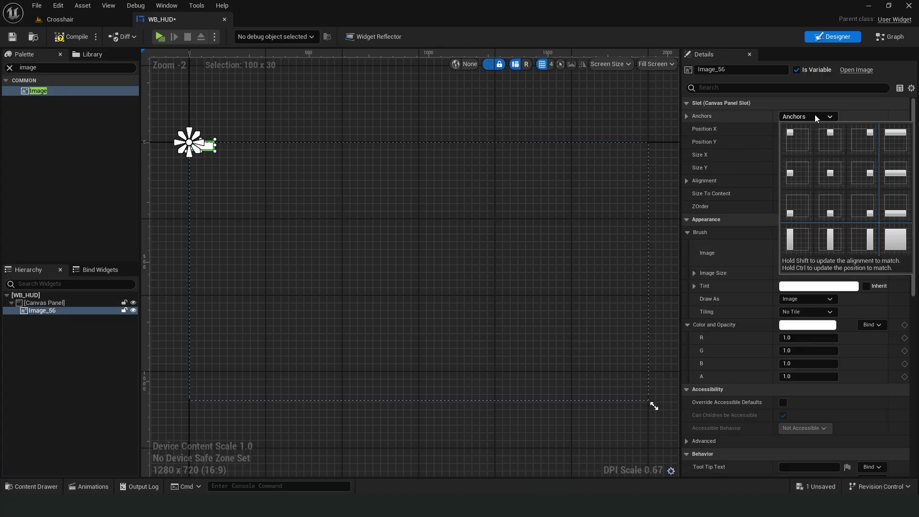
click(832, 179)
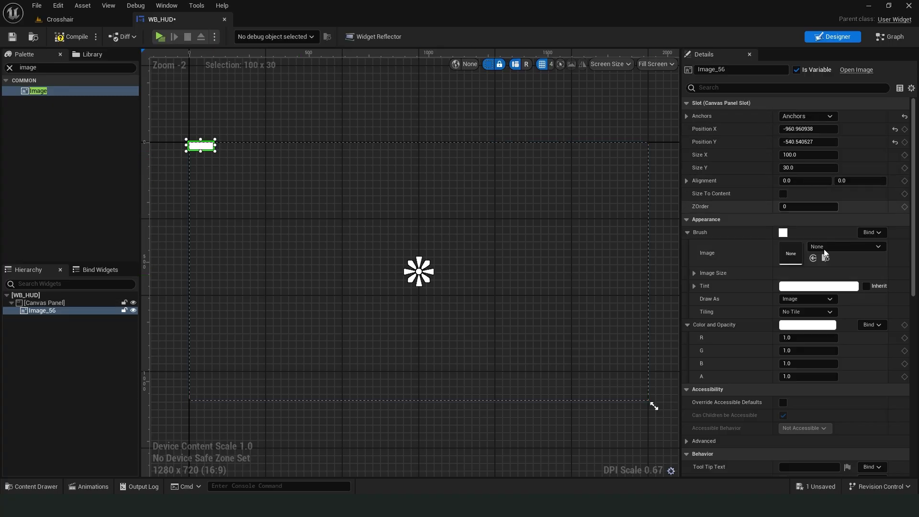
click(811, 129)
key(Tab)
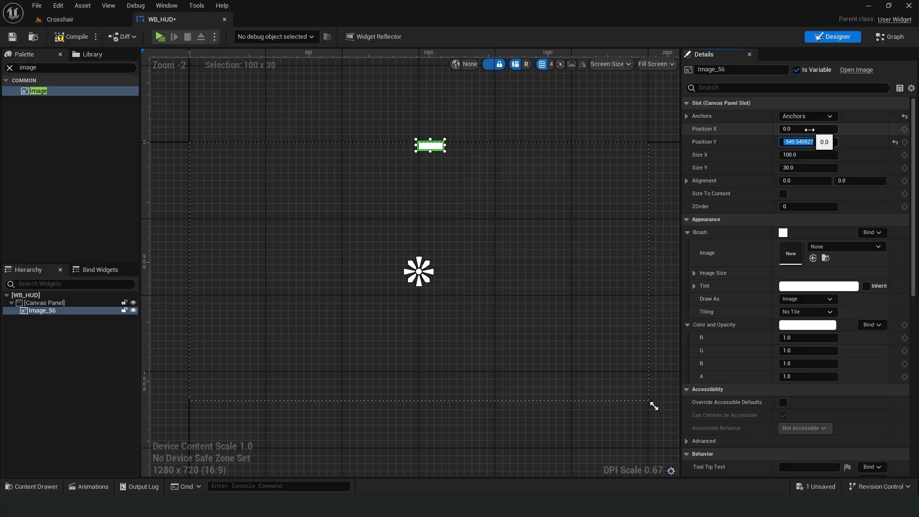
text(0)
key(Tab)
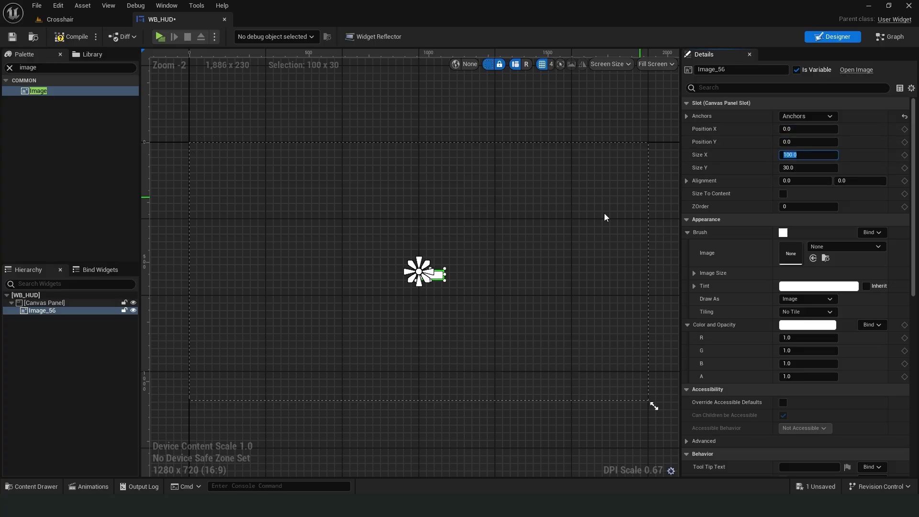
scroll(440, 285, up, 1)
scroll(396, 256, up, 8)
scroll(396, 256, up, 1)
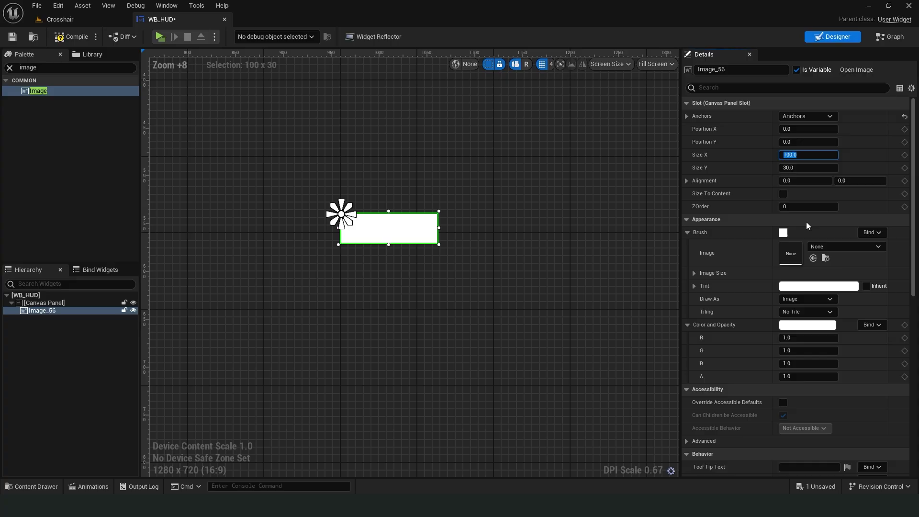
click(820, 243)
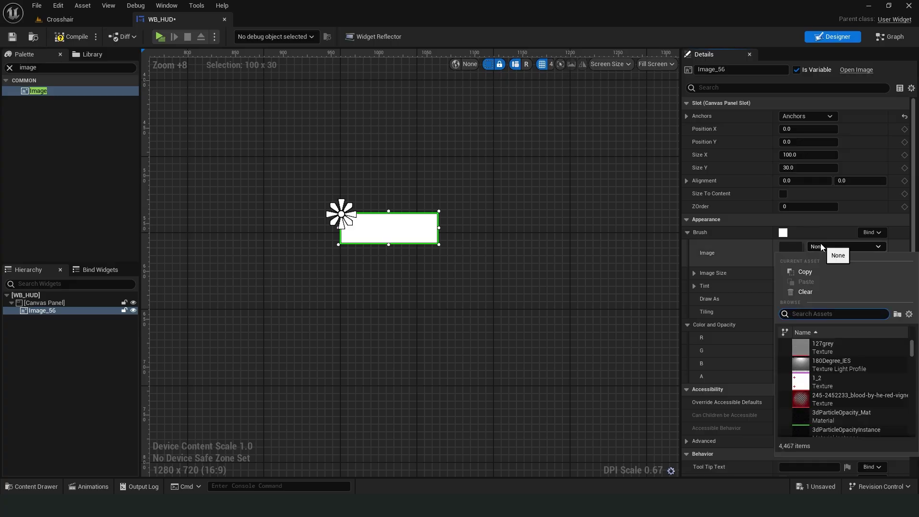
text(cross)
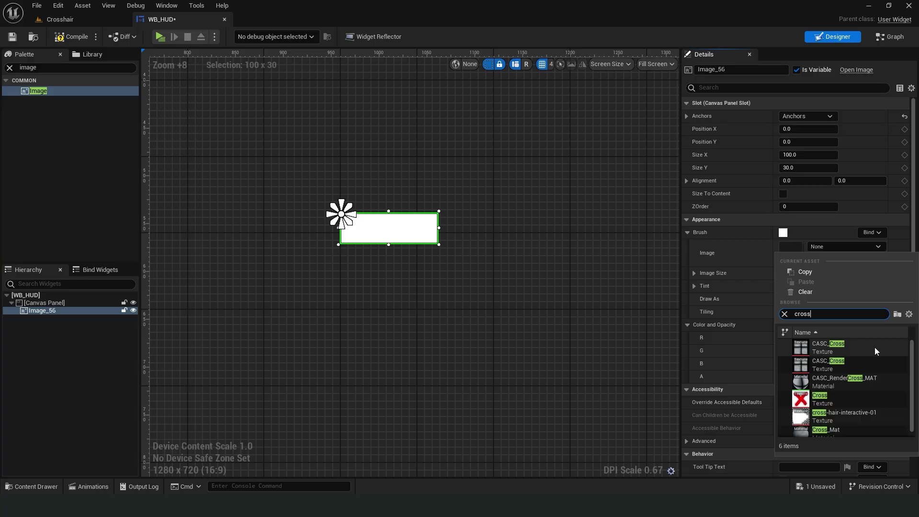
click(853, 412)
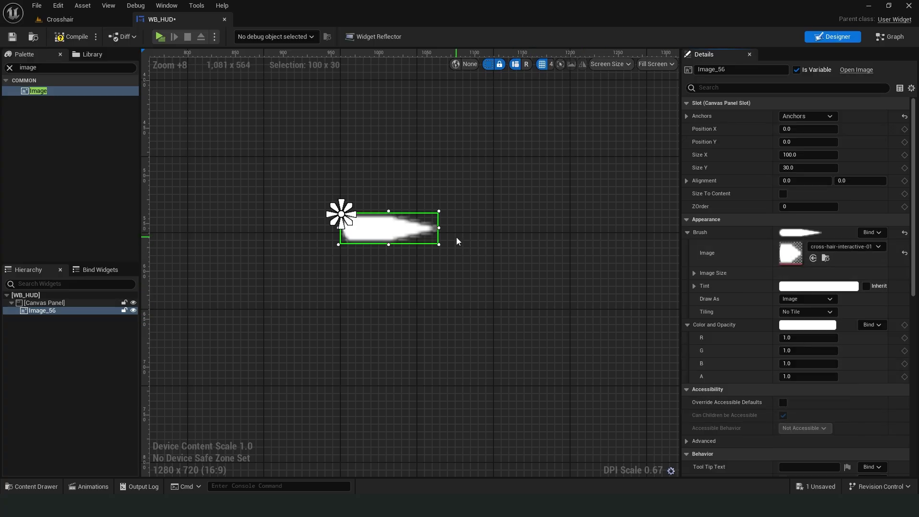
Turn on Size To Content and set the image's alignment to X 1.0, Y 0.5
click(783, 194)
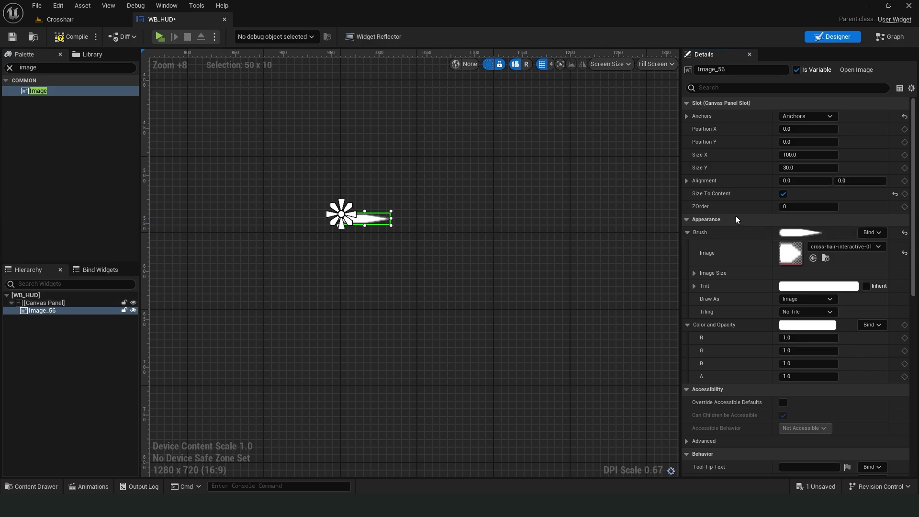
click(808, 181)
text(.5)
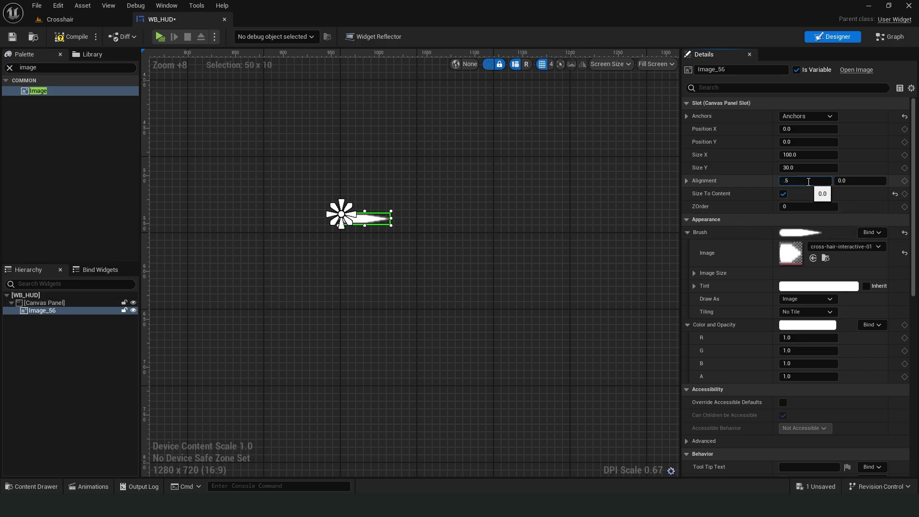
key(Return)
text(1)
key(Return)
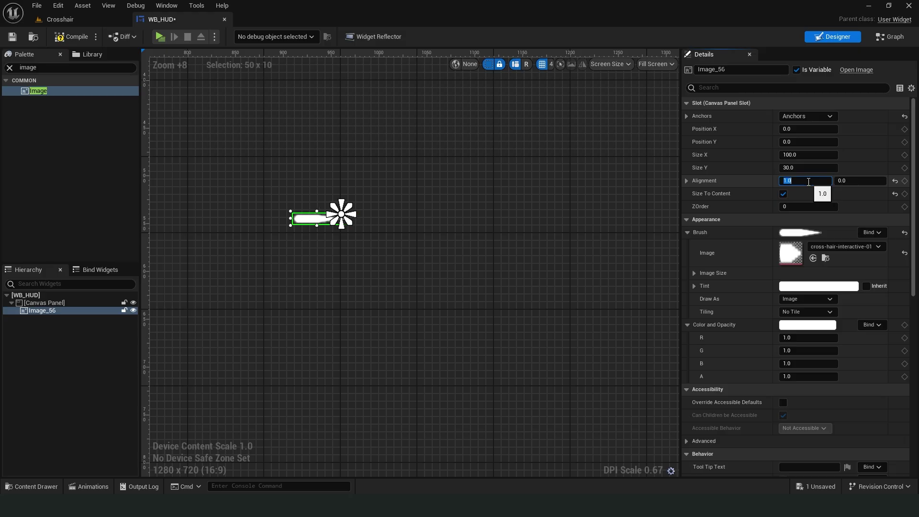
click(850, 181)
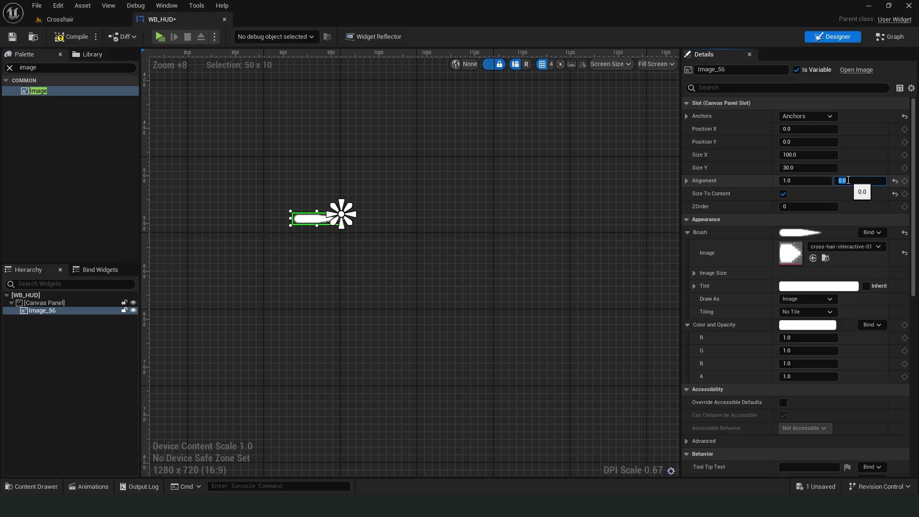
text(.5)
key(Return)
Check the crosshair image's placement and reselect the image widget
click(326, 266)
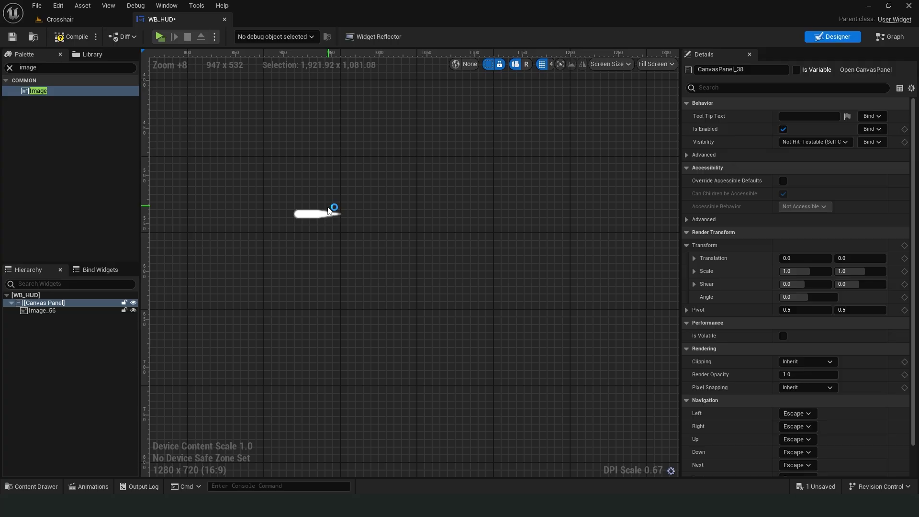
scroll(324, 216, up, 5)
click(317, 207)
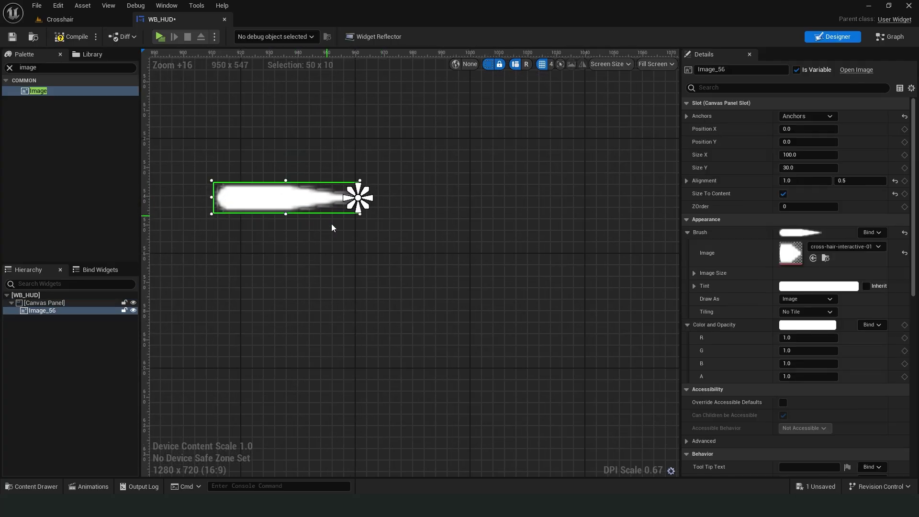
click(49, 311)
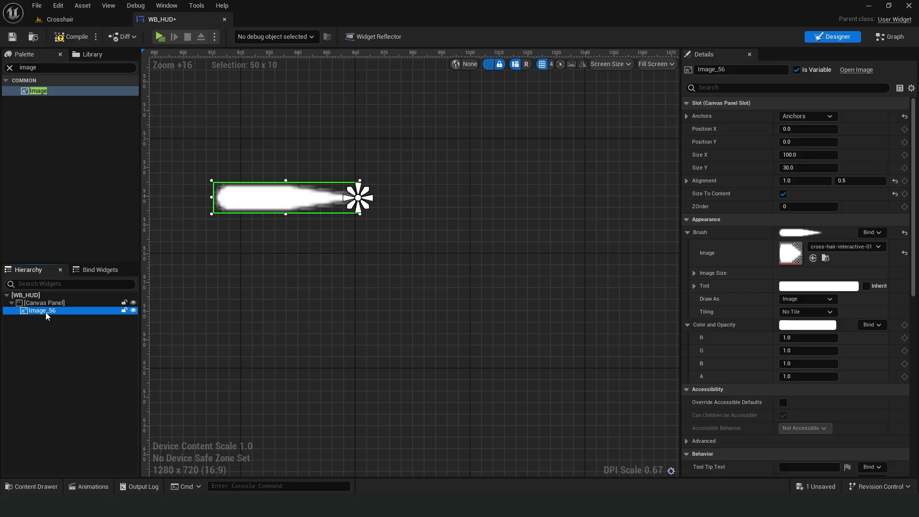
click(718, 69)
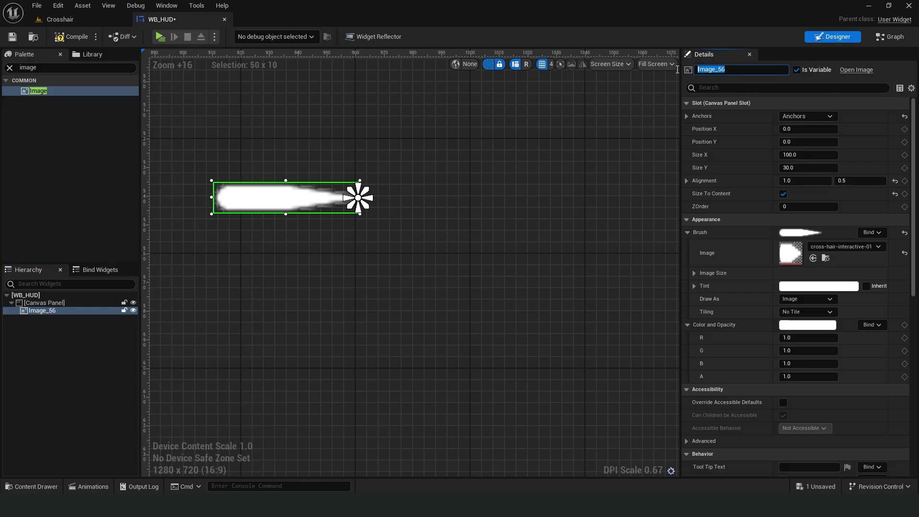
text(Ch-1)
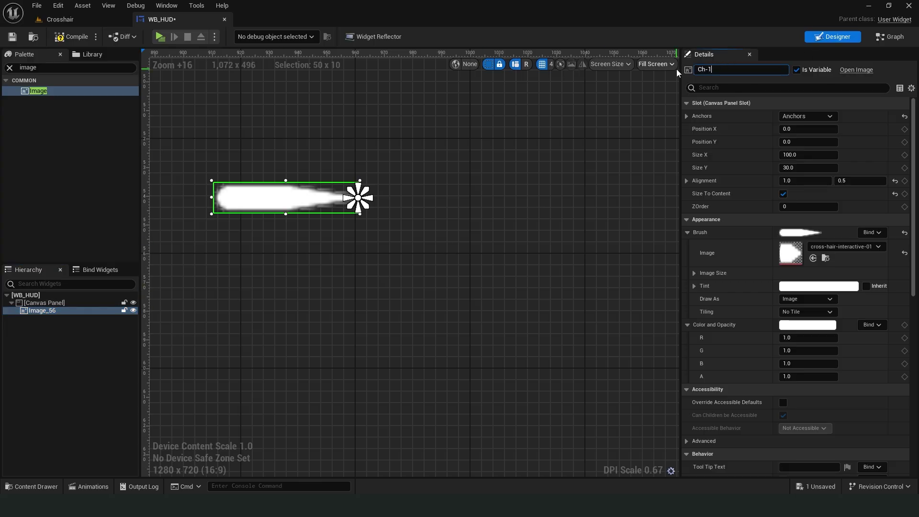
Name the image Ch-1, duplicate it as Ch-1_1, and undo a trial rotation
key(Return)
click(45, 311)
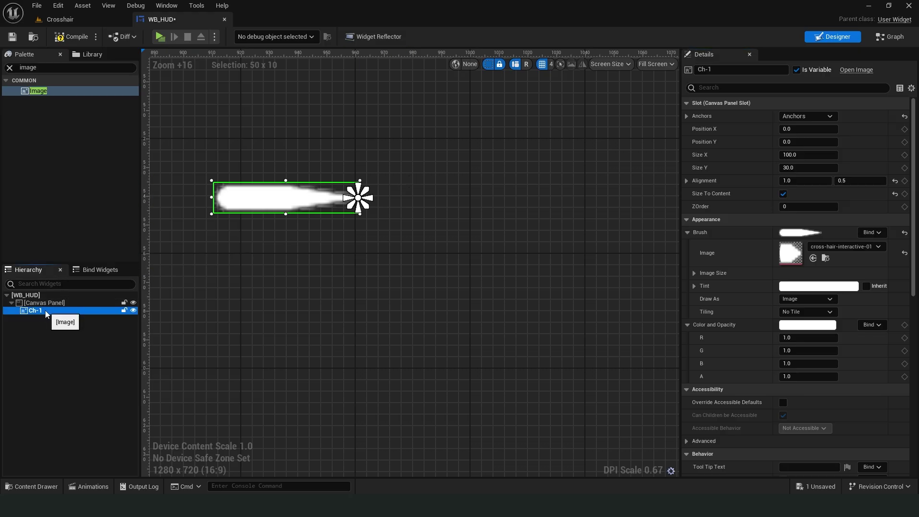
key(ctrl+d)
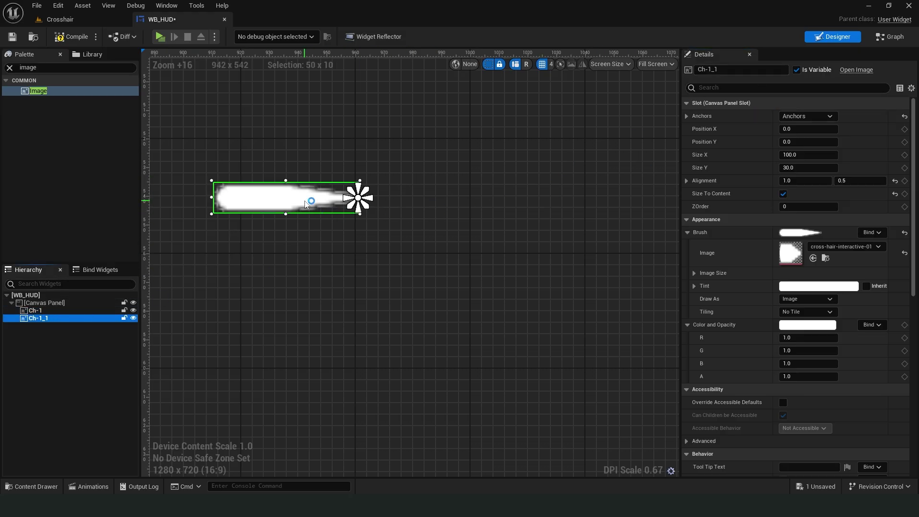
click(70, 318)
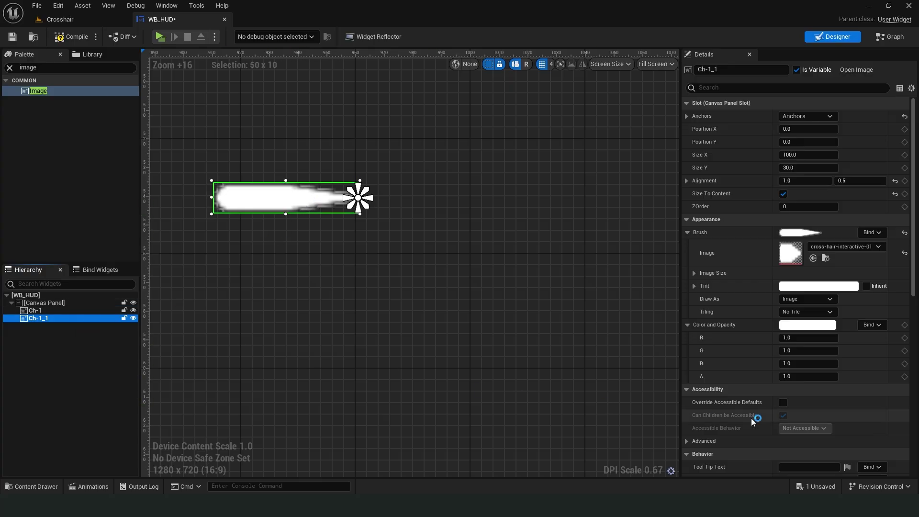
scroll(848, 400, down, 1)
scroll(845, 397, down, 3)
scroll(845, 396, down, 3)
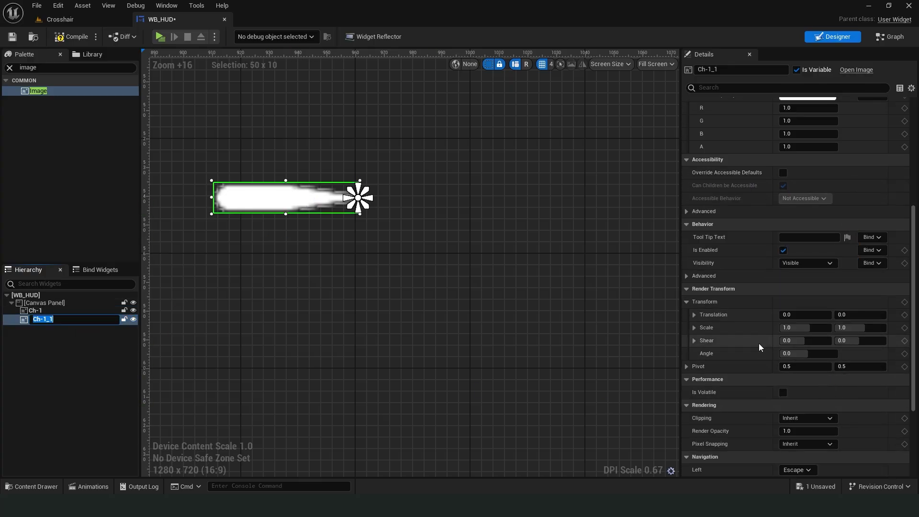
scroll(753, 345, down, 2)
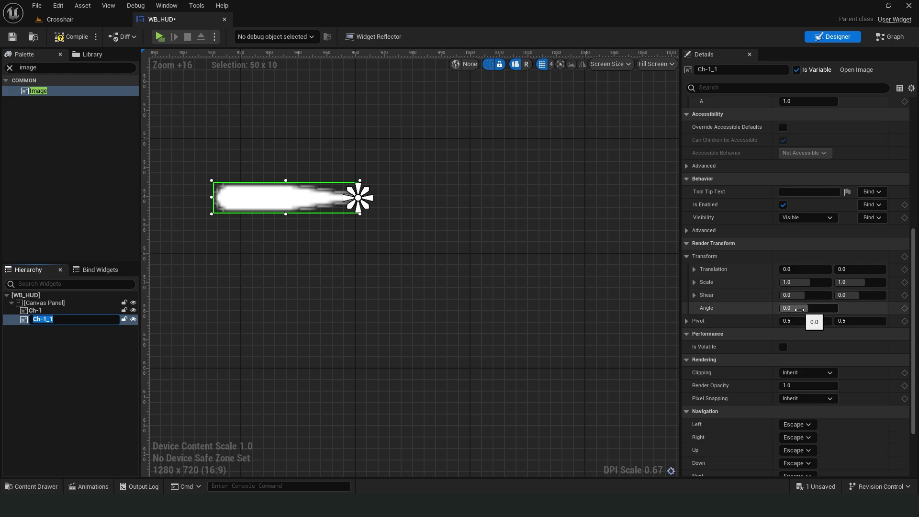
drag(799, 309, 801, 309)
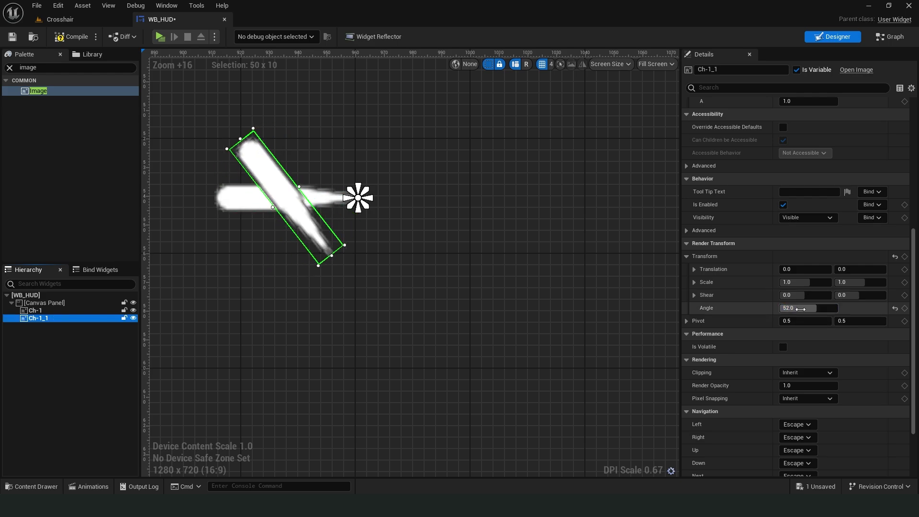
key(ctrl+z)
Rotate the duplicate Ch-1_1 to 90 degrees and rename it Ch-2
click(686, 321)
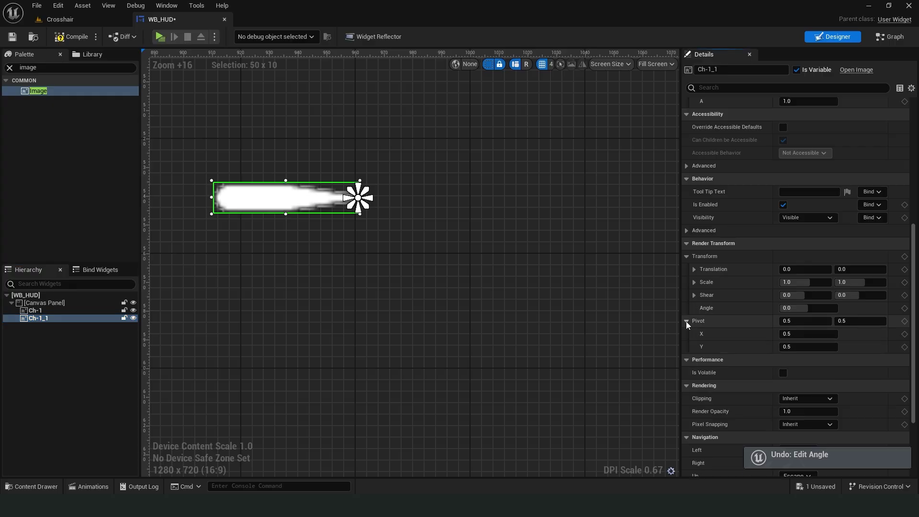
click(795, 334)
text(1)
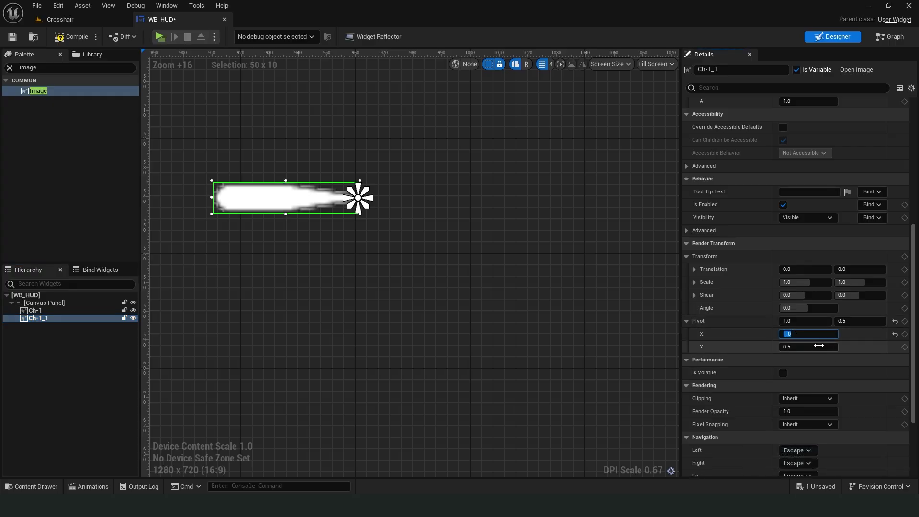
click(797, 308)
text(20)
key(Return)
drag(804, 308, 826, 308)
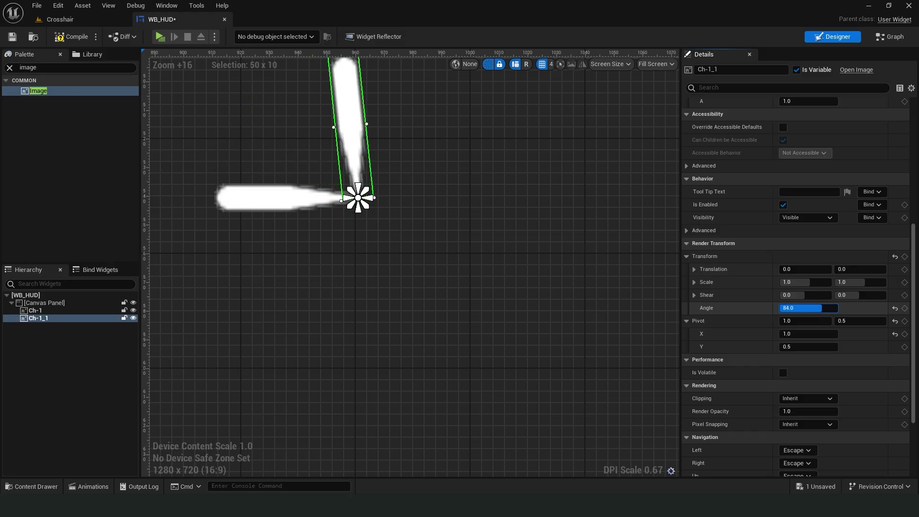
click(796, 308)
text(90)
key(Return)
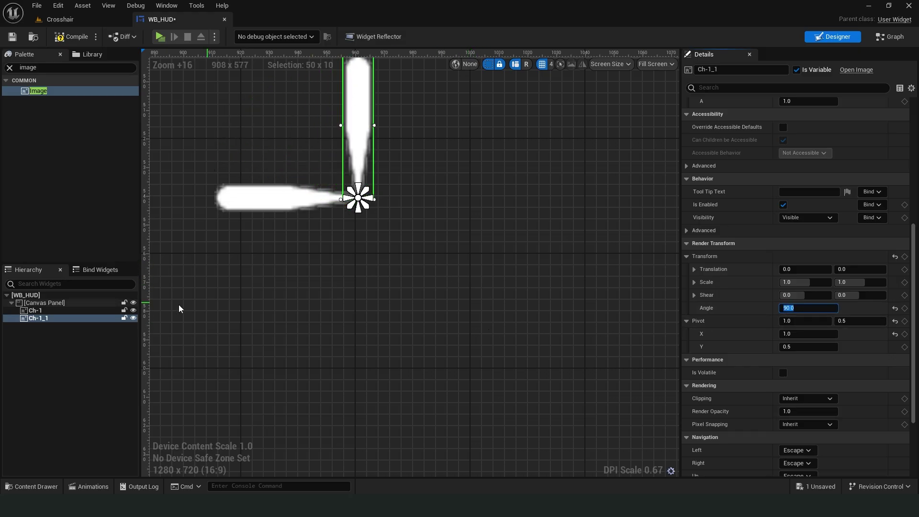
click(40, 318)
click(709, 69)
text(2)
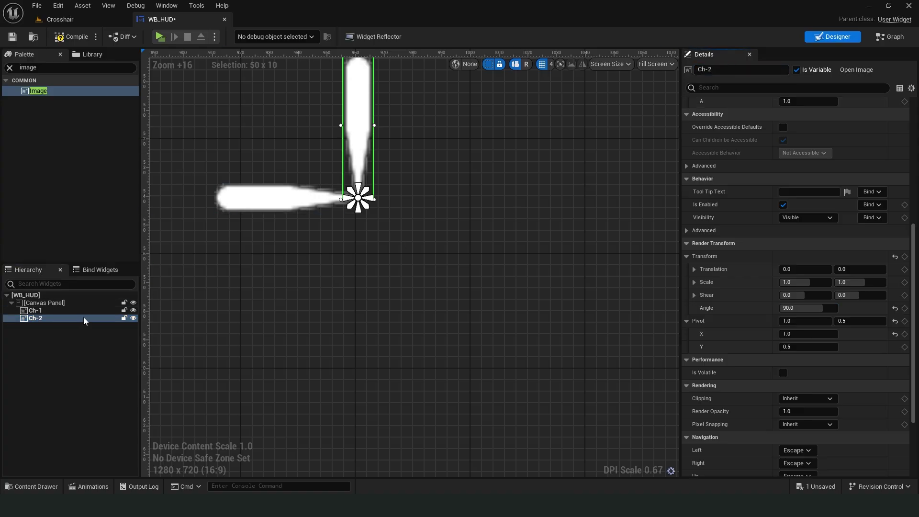
Duplicate Ch-2, set the copy's angle to 180, and rename it Ch-3
click(56, 318)
key(ctrl+d)
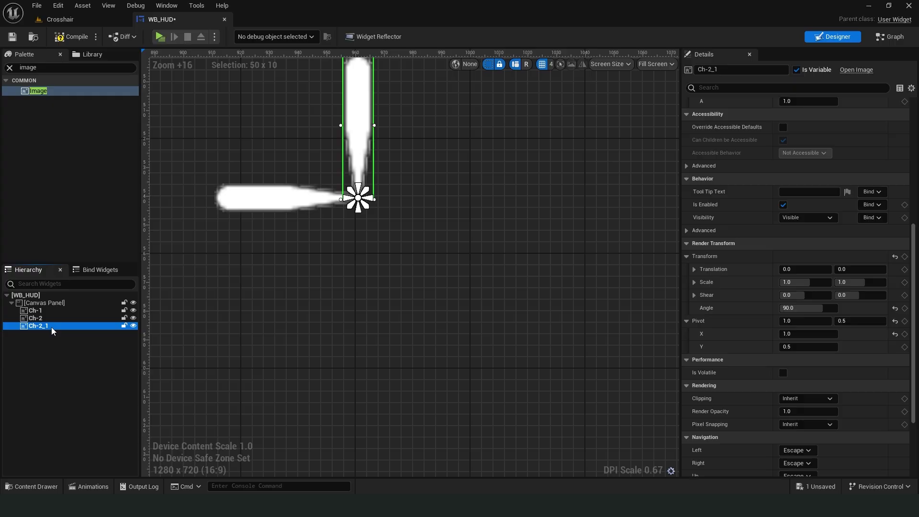
click(54, 323)
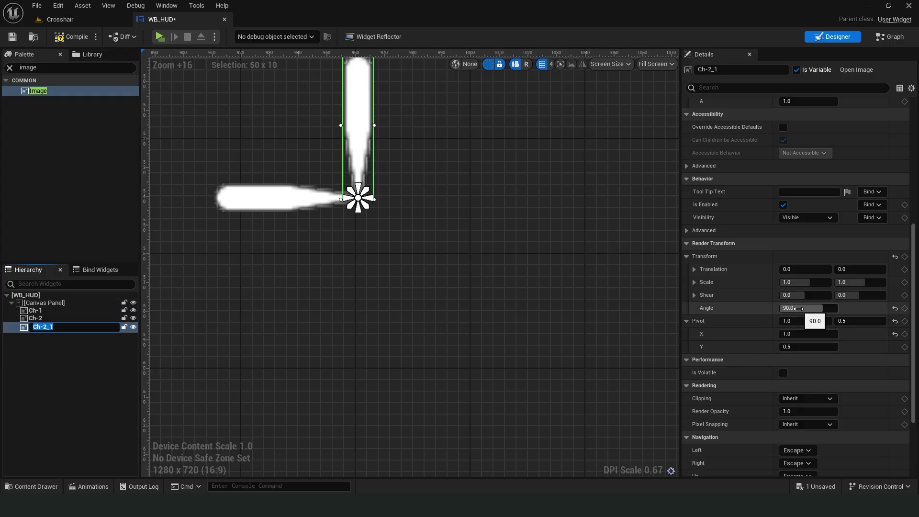
drag(808, 307, 869, 307)
drag(807, 307, 798, 308)
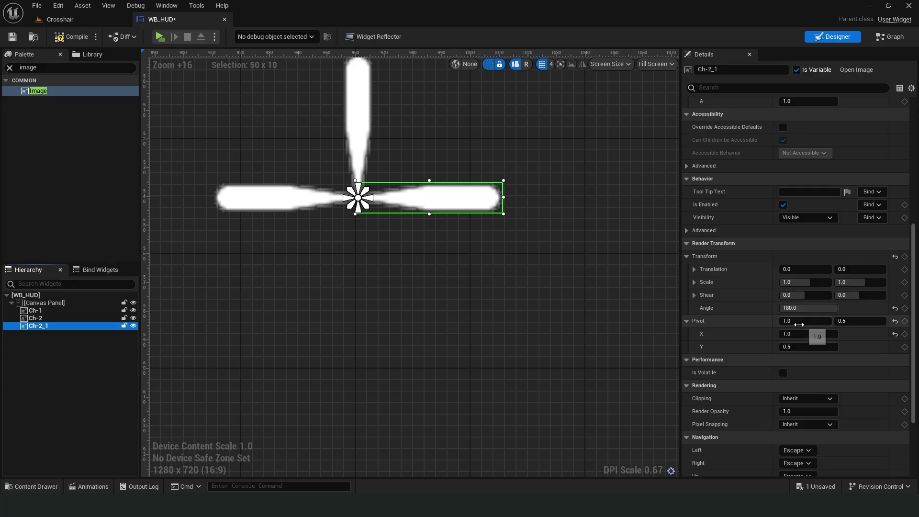
click(38, 326)
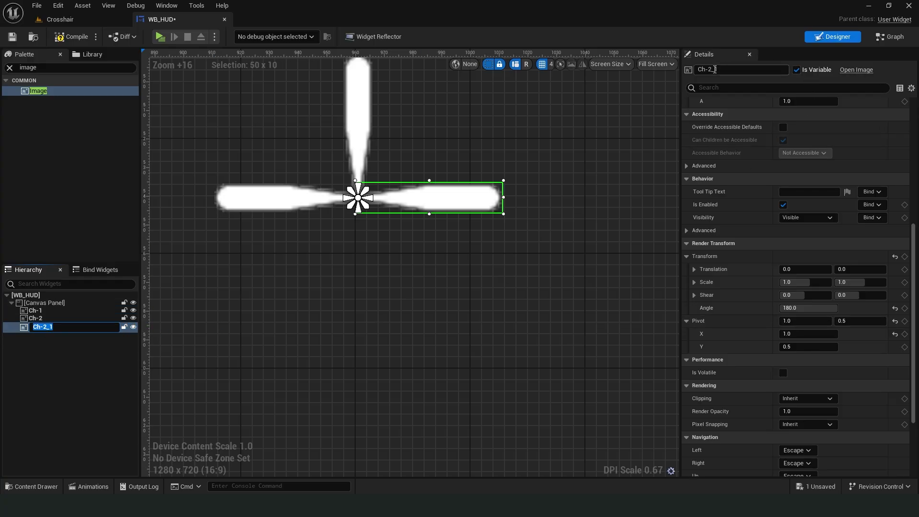
drag(709, 70, 737, 72)
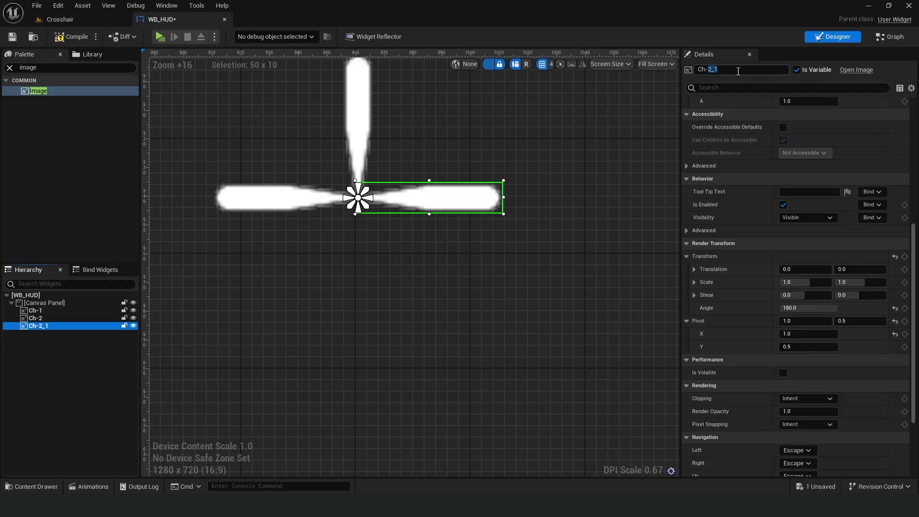
double_click(722, 69)
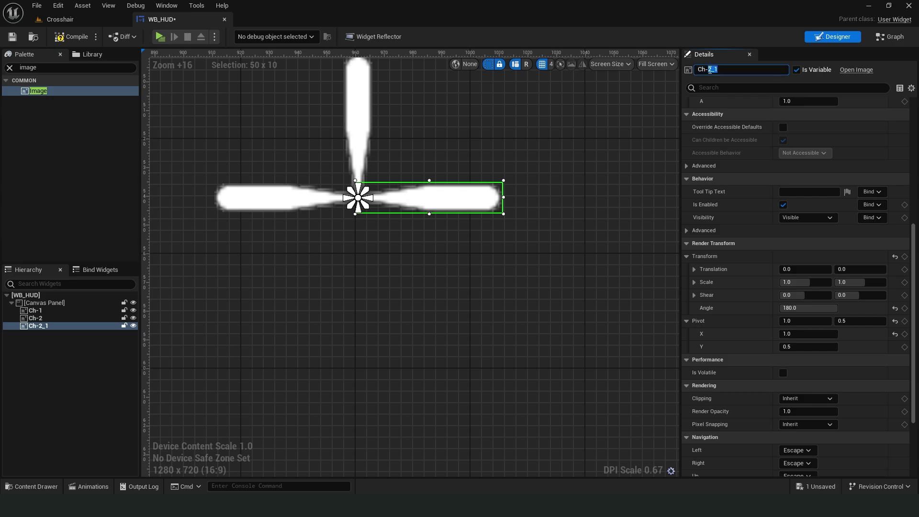
text(3)
Duplicate Ch-3 as Ch-4 with a rotation angle of -90
click(34, 327)
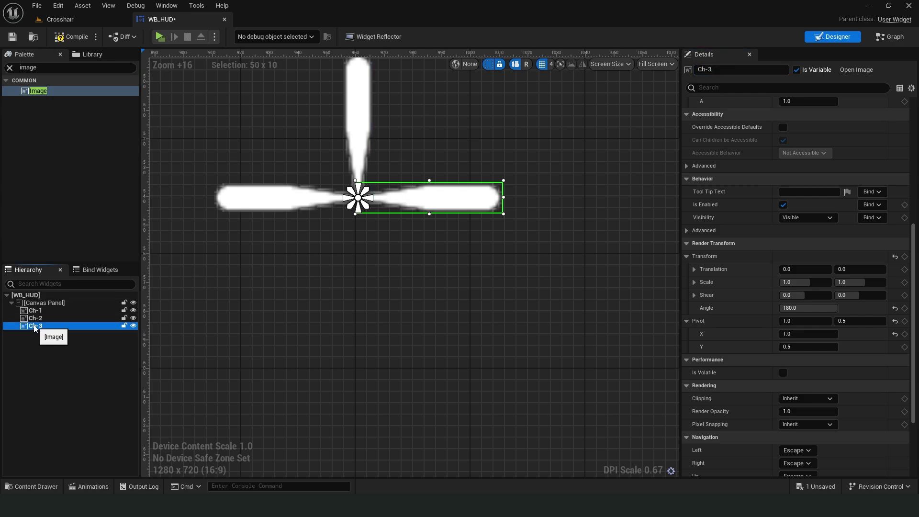
key(ctrl+d)
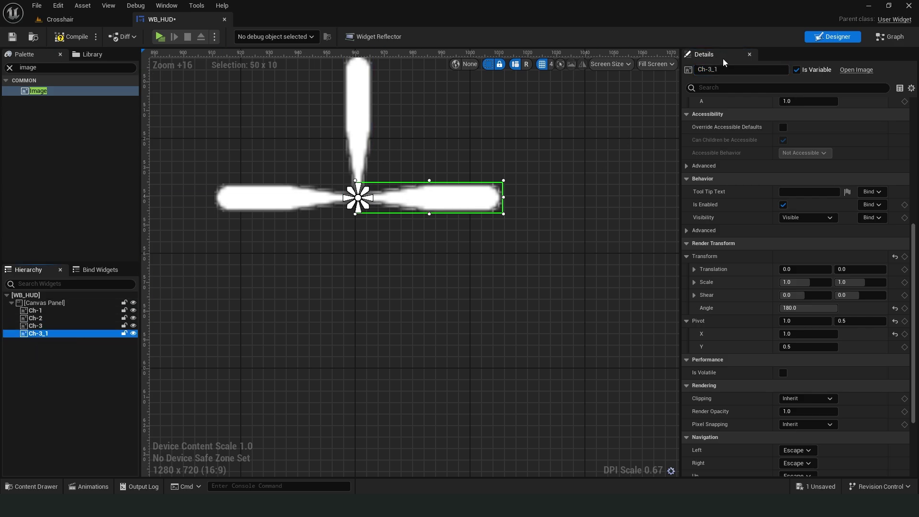
double_click(721, 70)
text(4)
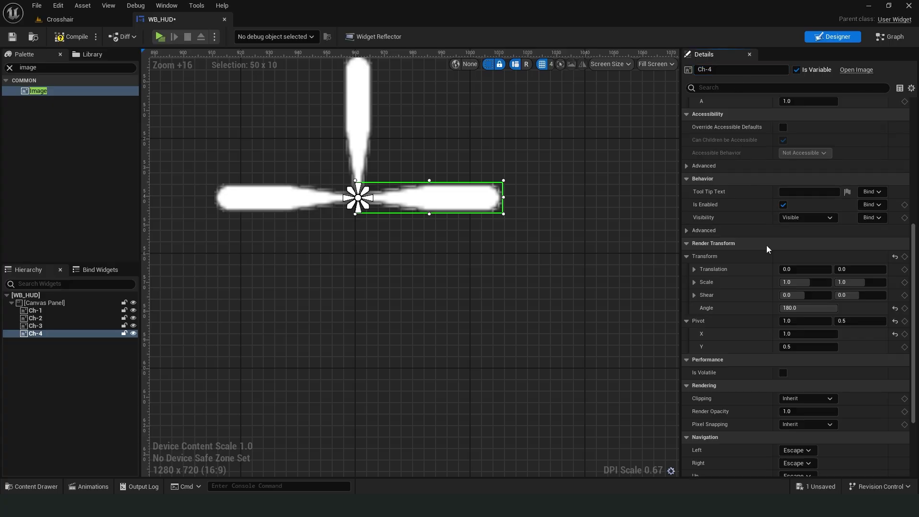
click(793, 308)
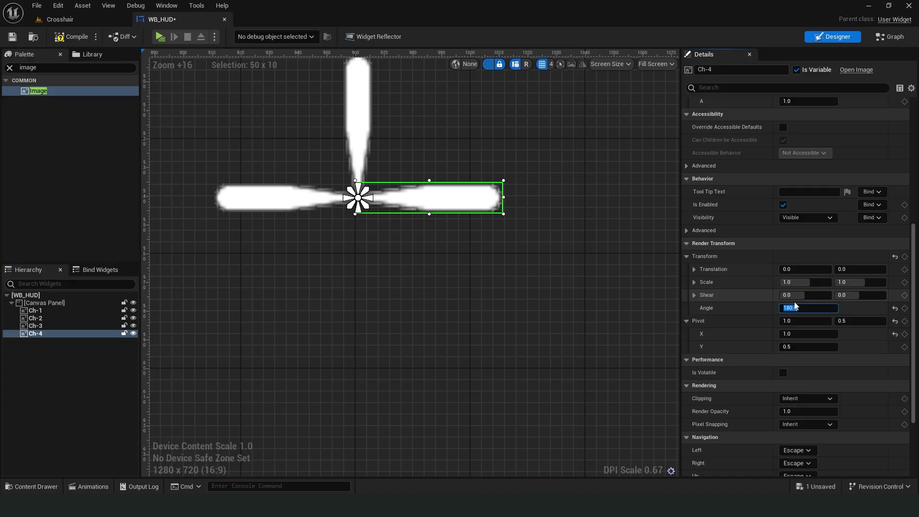
text(-90)
key(Return)
Set the left arm Ch-1's Translation X to -10
click(444, 299)
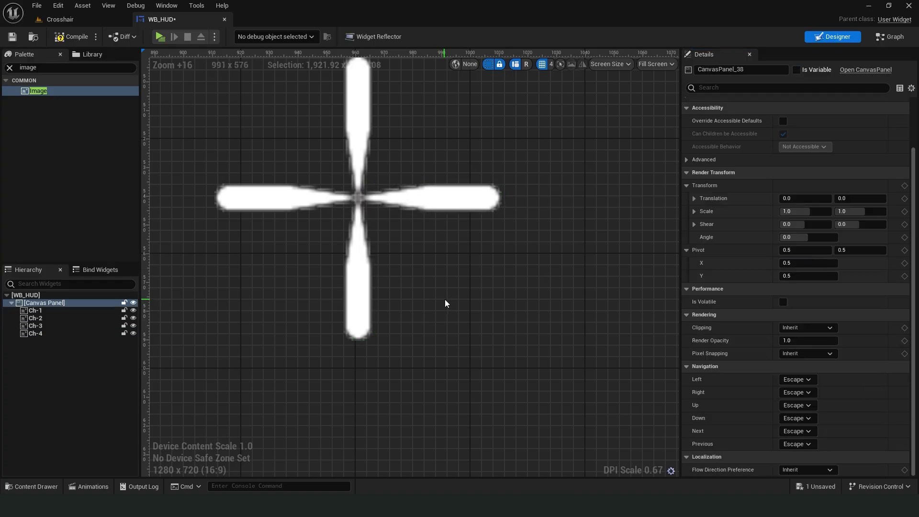
scroll(472, 273, down, 5)
scroll(472, 273, down, 8)
scroll(471, 273, up, 3)
scroll(471, 273, up, 8)
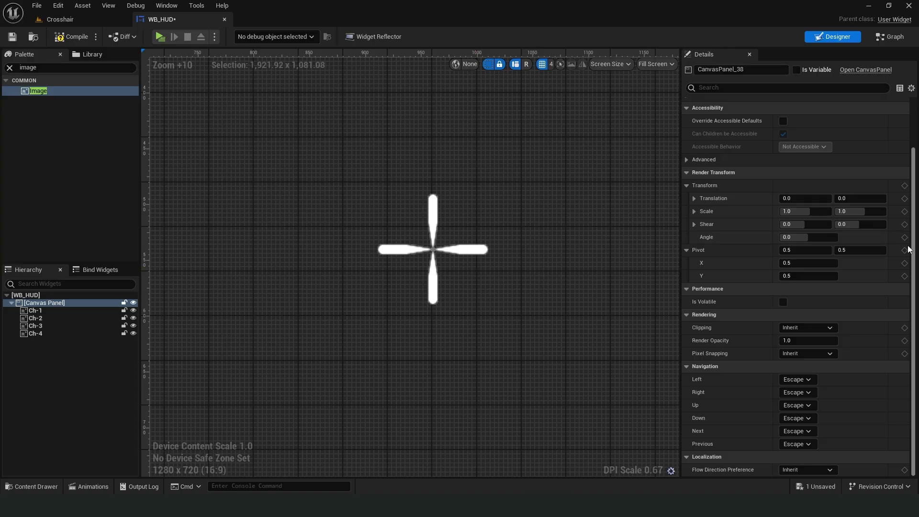
click(43, 310)
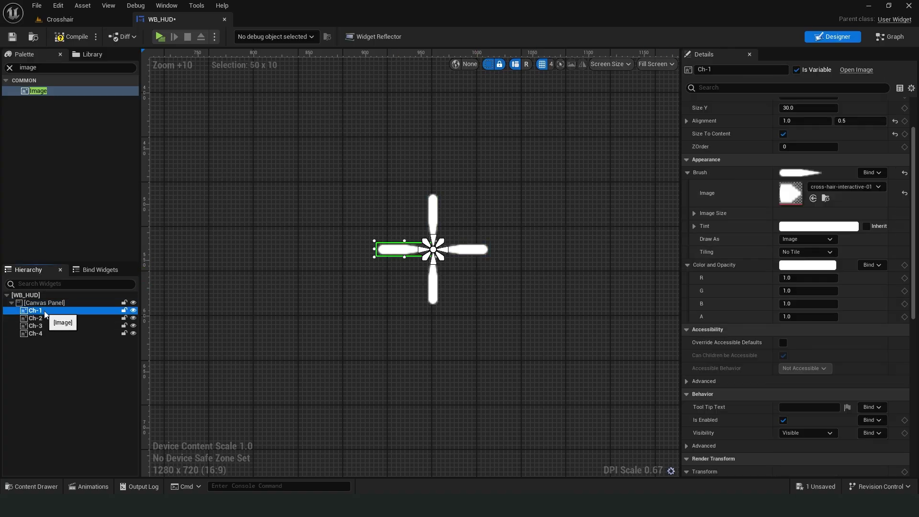
scroll(797, 273, down, 1)
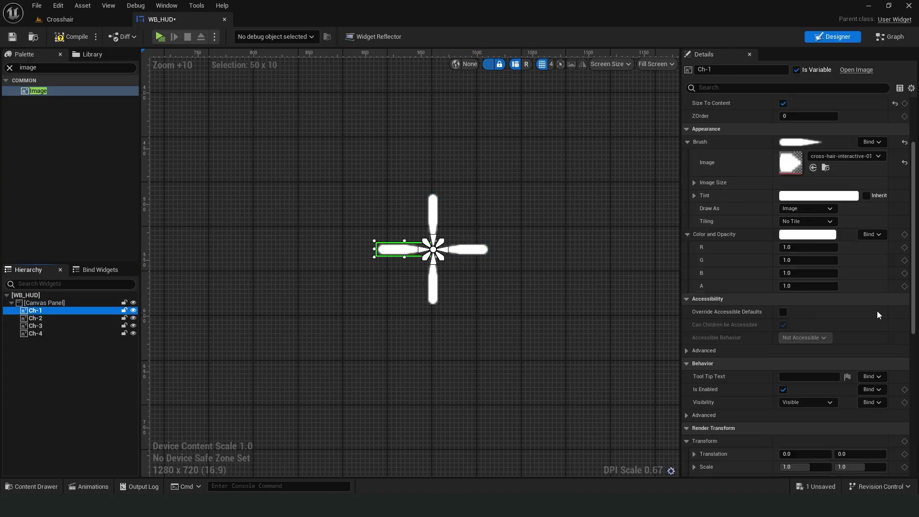
scroll(800, 280, down, 4)
scroll(806, 285, down, 2)
click(805, 285)
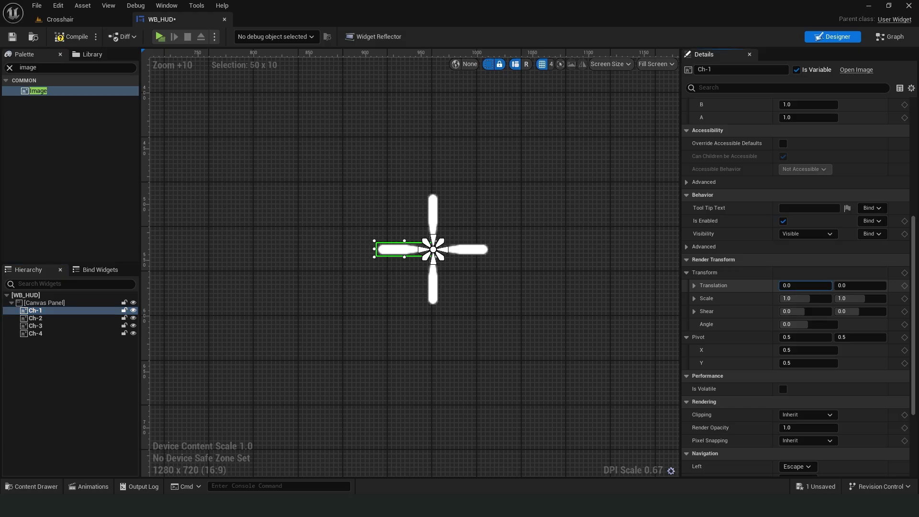
drag(806, 285, 794, 285)
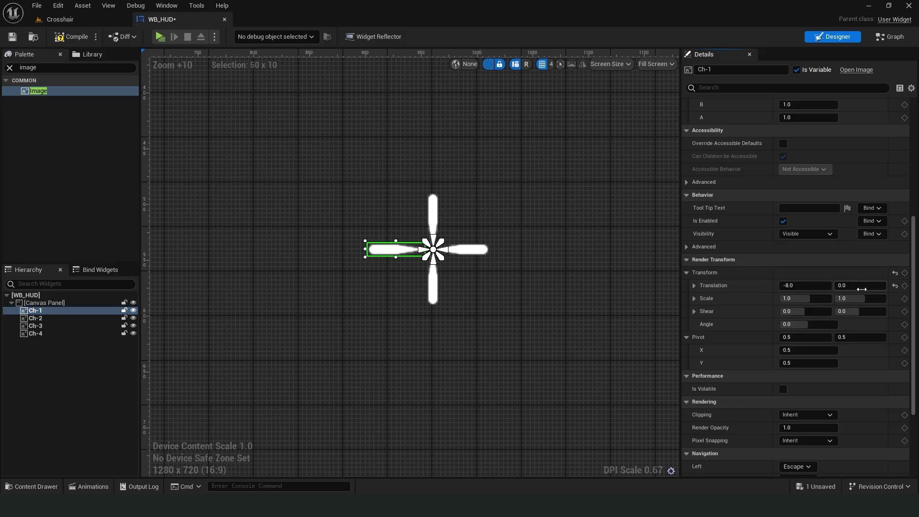
click(798, 285)
text(10)
key(Return)
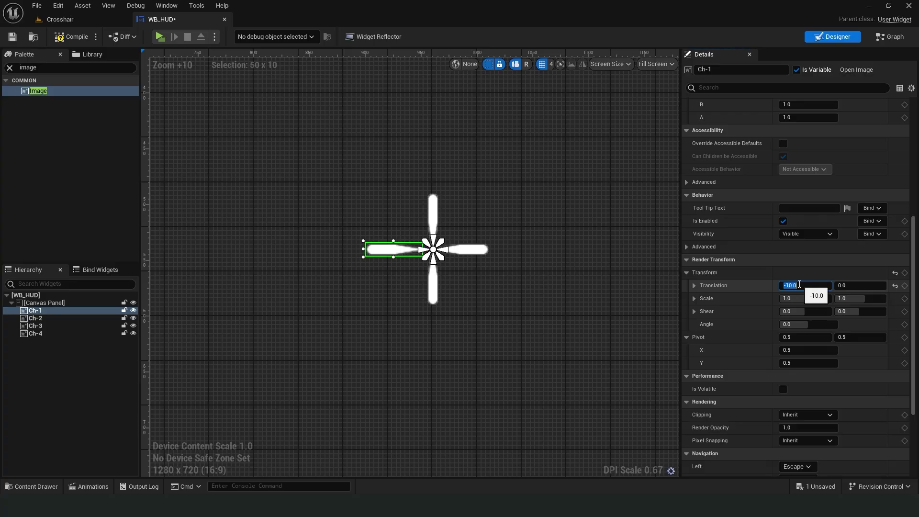
Set Ch-3's Translation X to 10 and reset a mistaken X offset on Ch-2
click(471, 250)
click(792, 285)
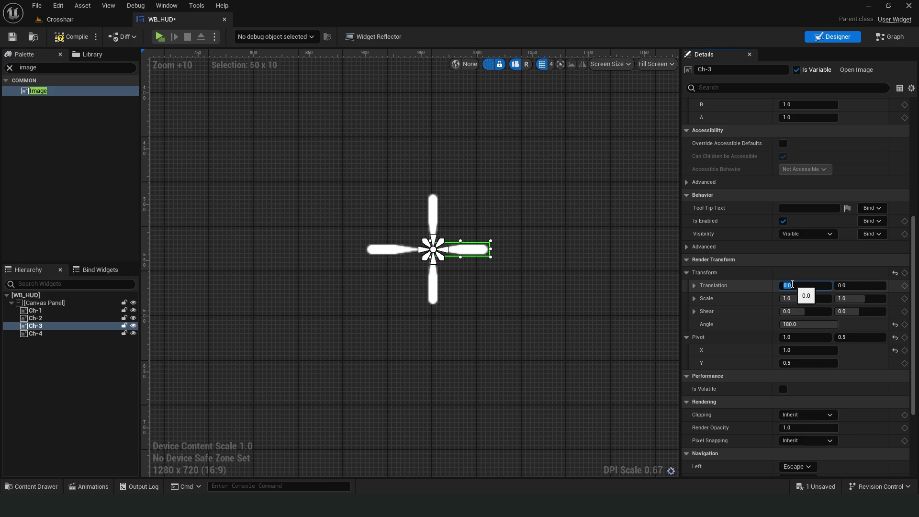
text(10)
key(Return)
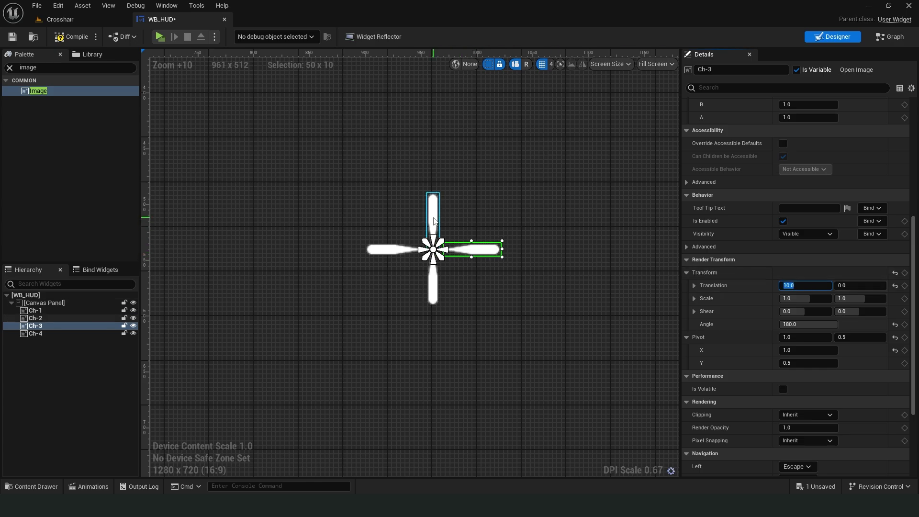
click(433, 221)
text(-)
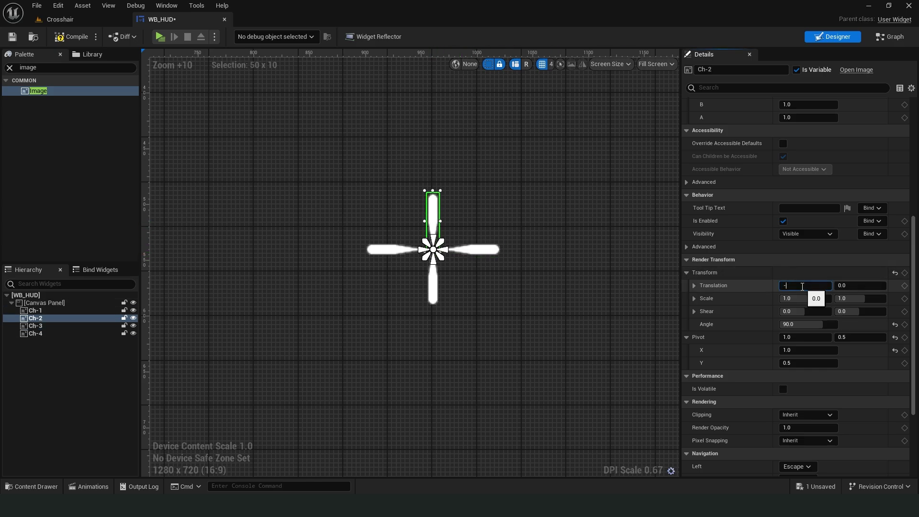
text(10)
key(Return)
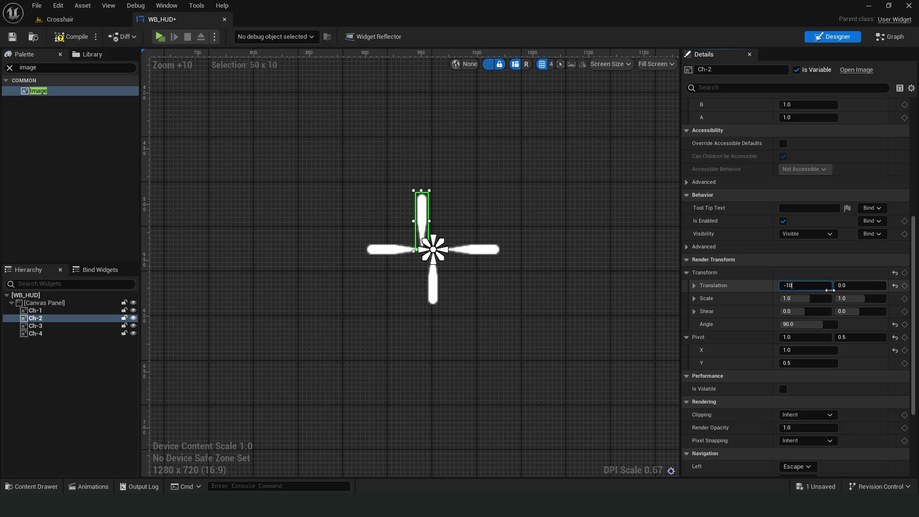
key(BackSpace)
key(BackSpace)
key(BackSpace)
text(0)
key(Return)
text(-1)
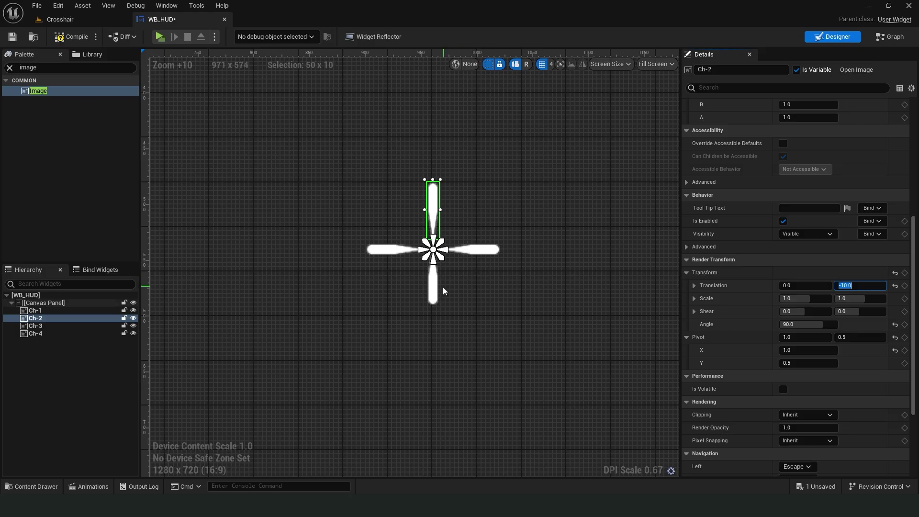
click(435, 287)
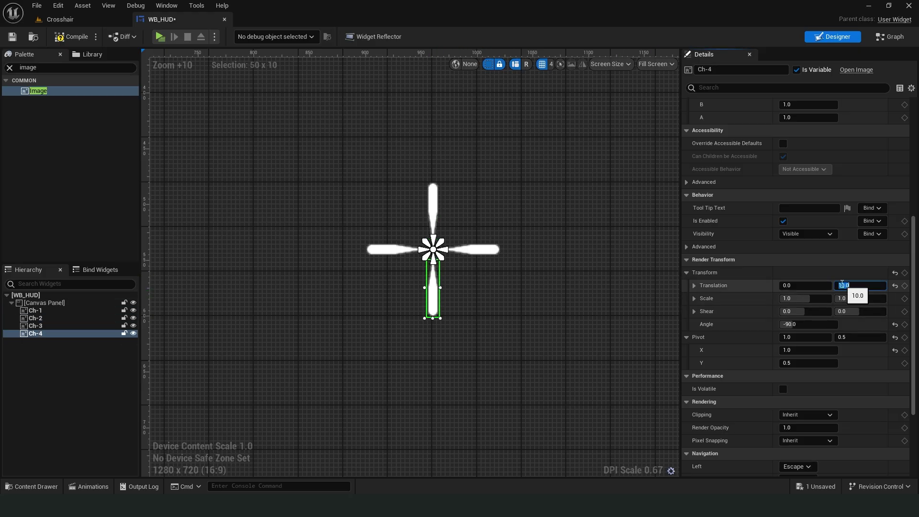
Compile and save the WB_HUD crosshair widget
click(292, 201)
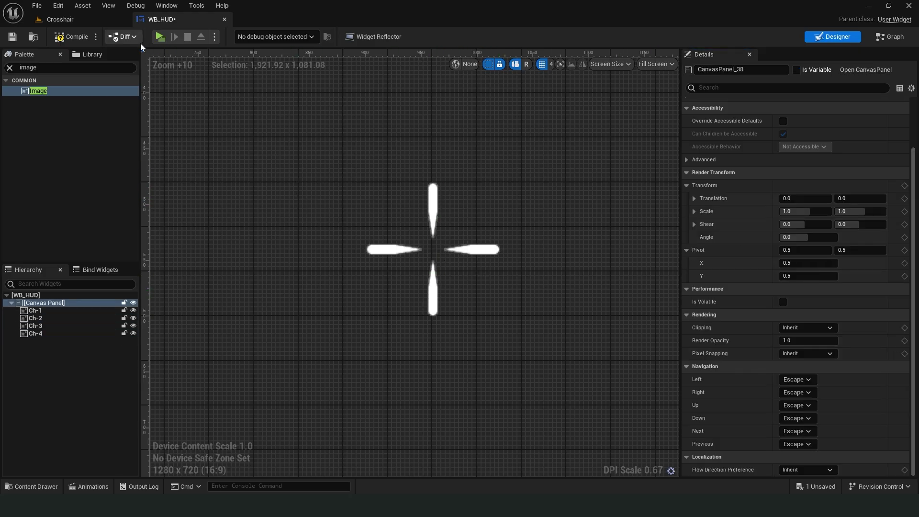
click(64, 38)
click(13, 36)
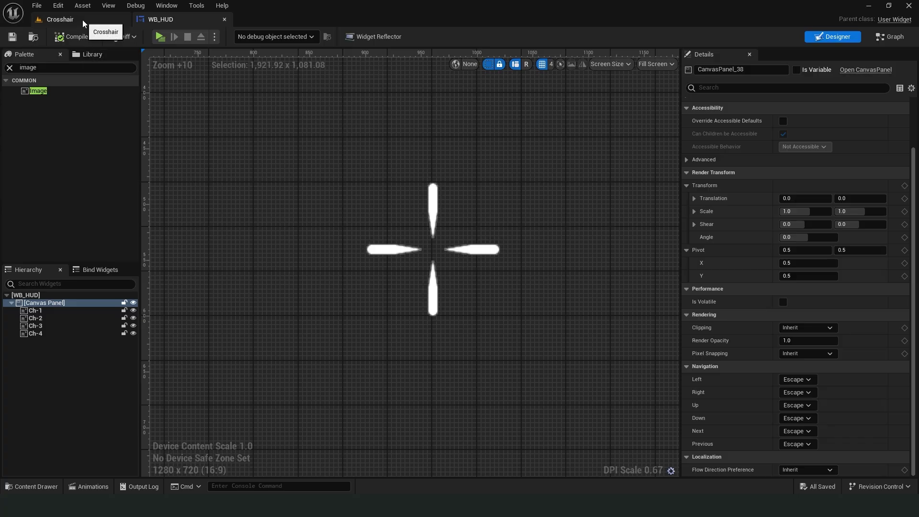
Open BP_FirstPersonCharacter from the FirstPerson > Blueprints folder
click(83, 20)
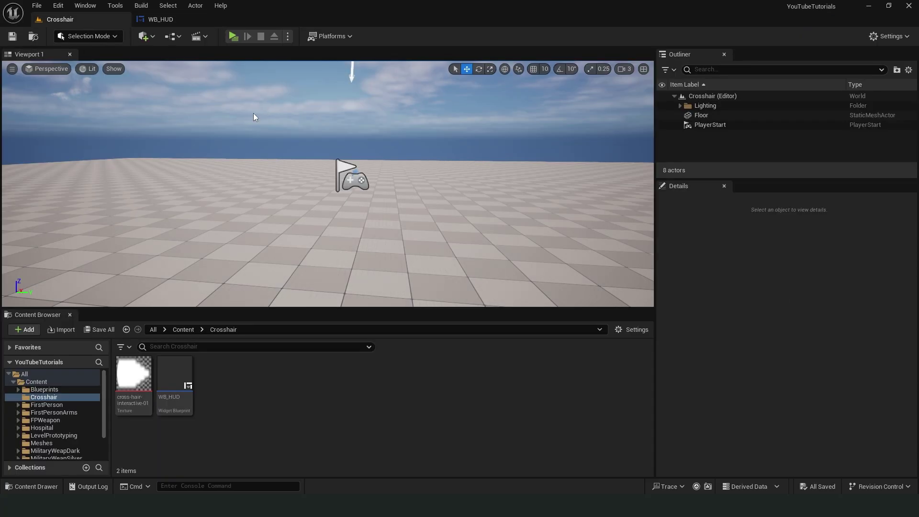
click(50, 390)
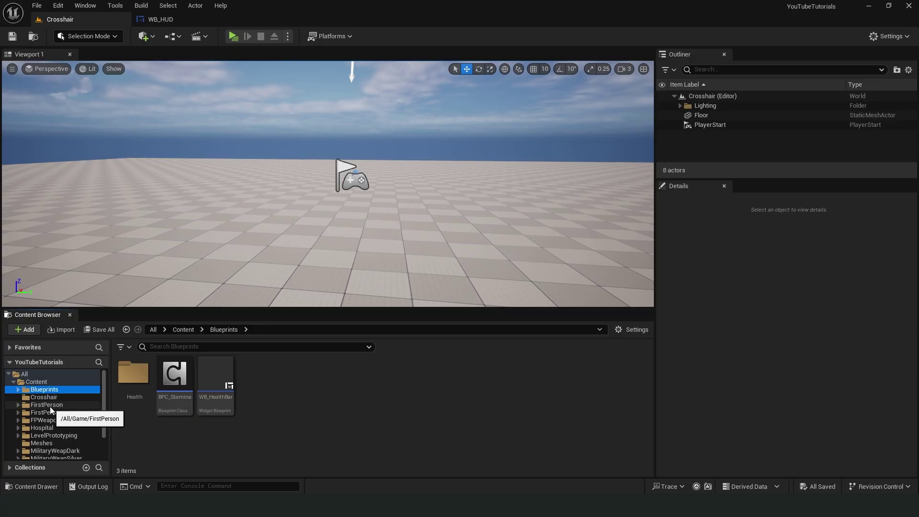
click(49, 405)
double_click(133, 374)
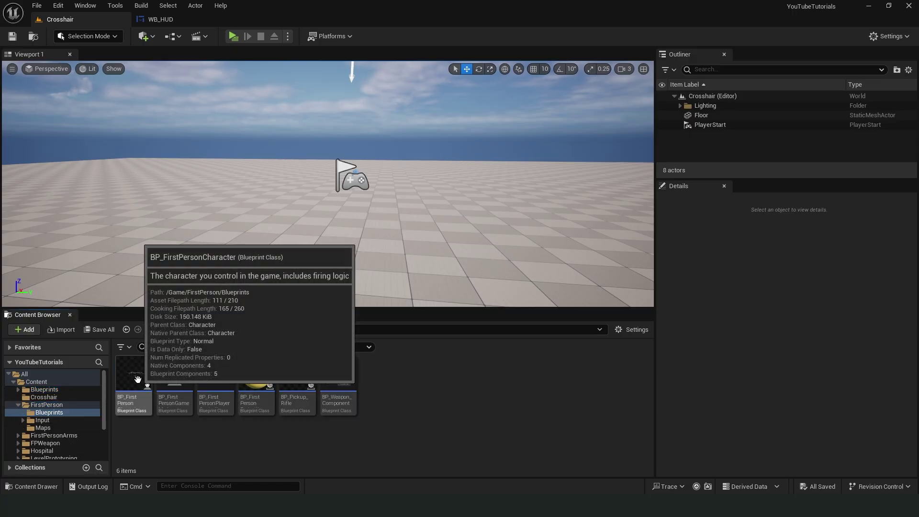
double_click(139, 385)
Add a third Sequence output on BeginPlay that creates a WB_HUD widget
right_drag(426, 219, 395, 228)
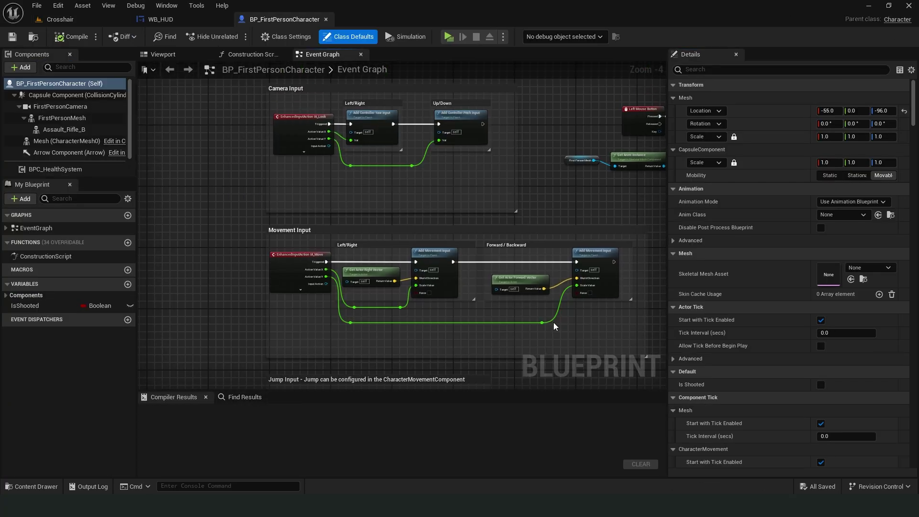
scroll(395, 228, up, 4)
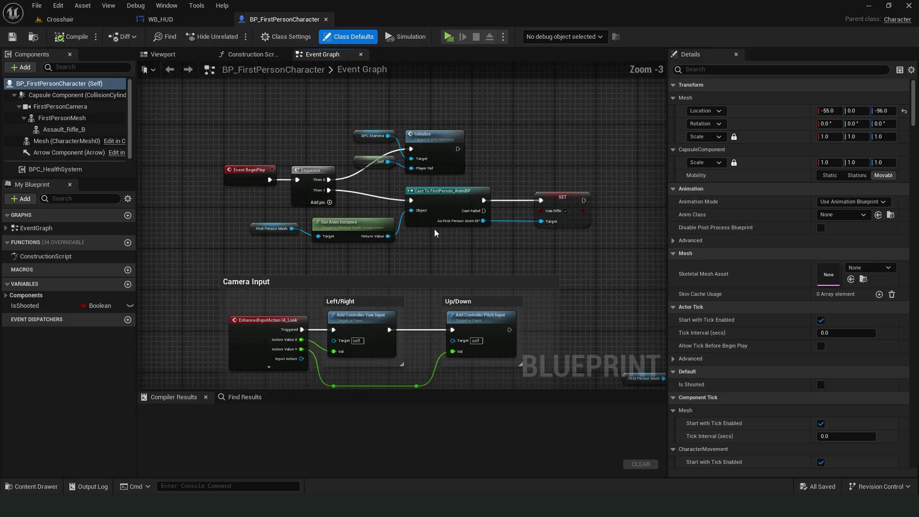
scroll(309, 188, down, 2)
click(302, 185)
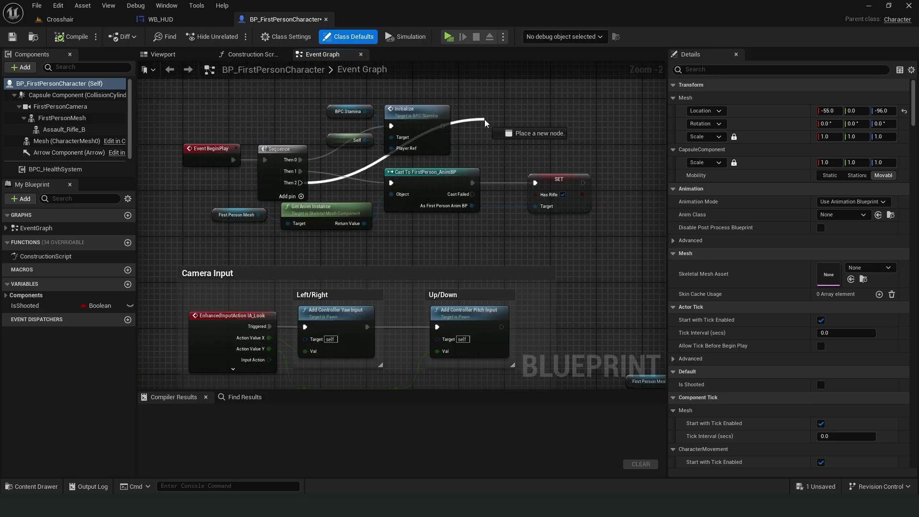
drag(303, 185, 494, 119)
text(crea)
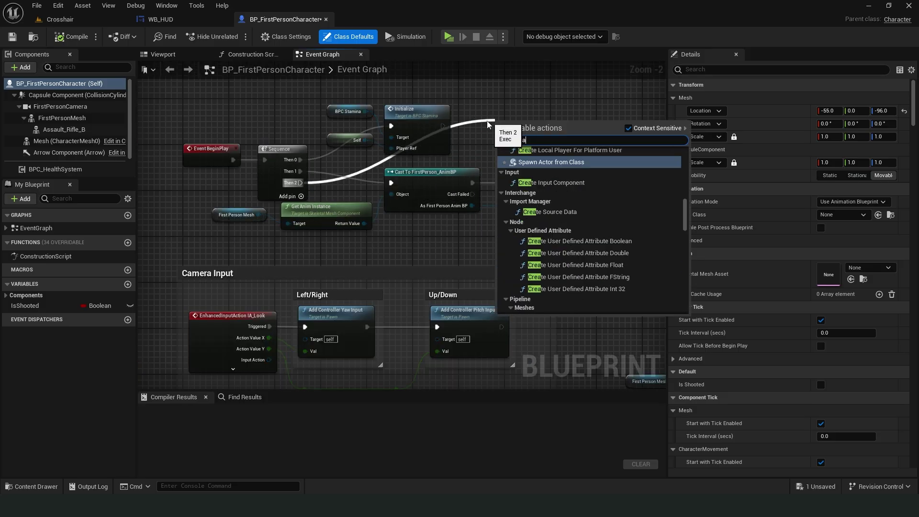
text(te)
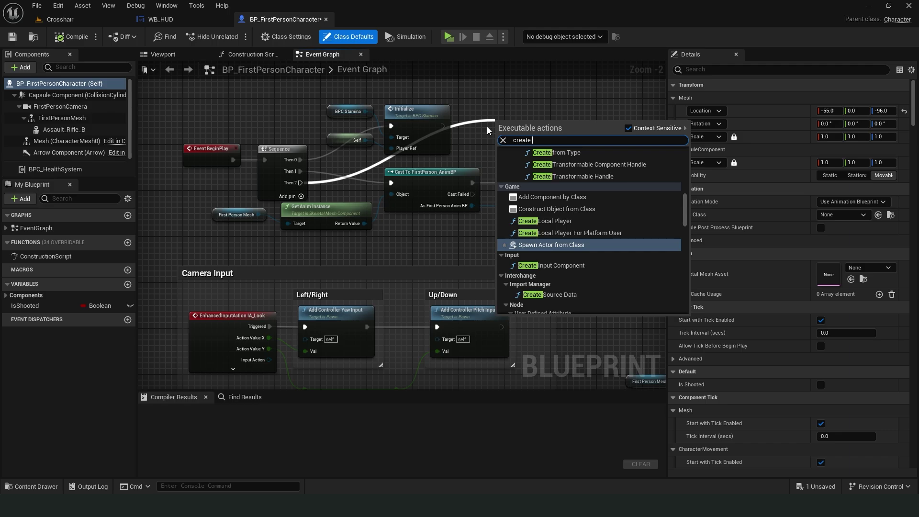
text( widg)
key(Return)
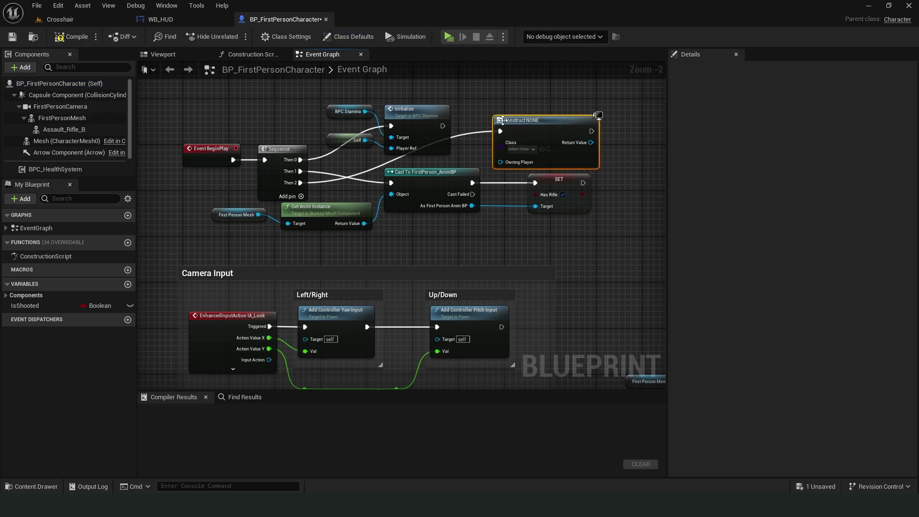
drag(532, 120, 549, 111)
right_drag(621, 205, 506, 219)
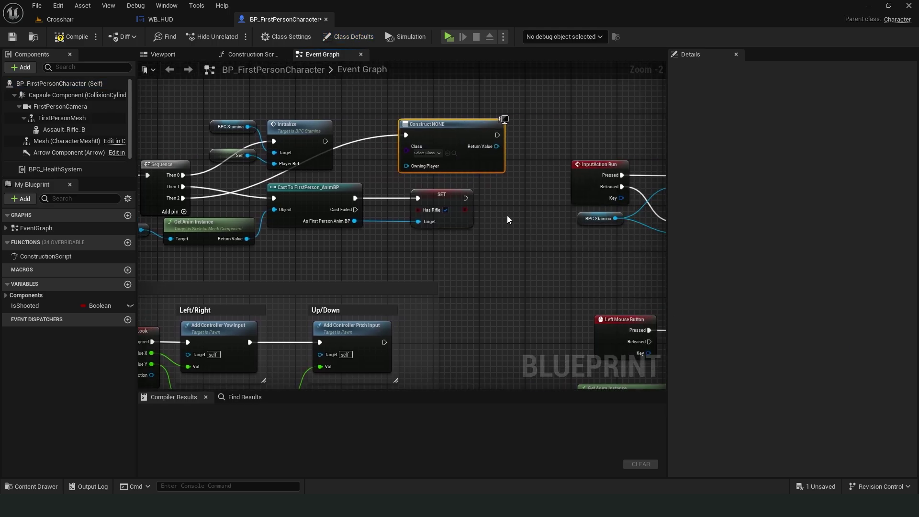
click(434, 153)
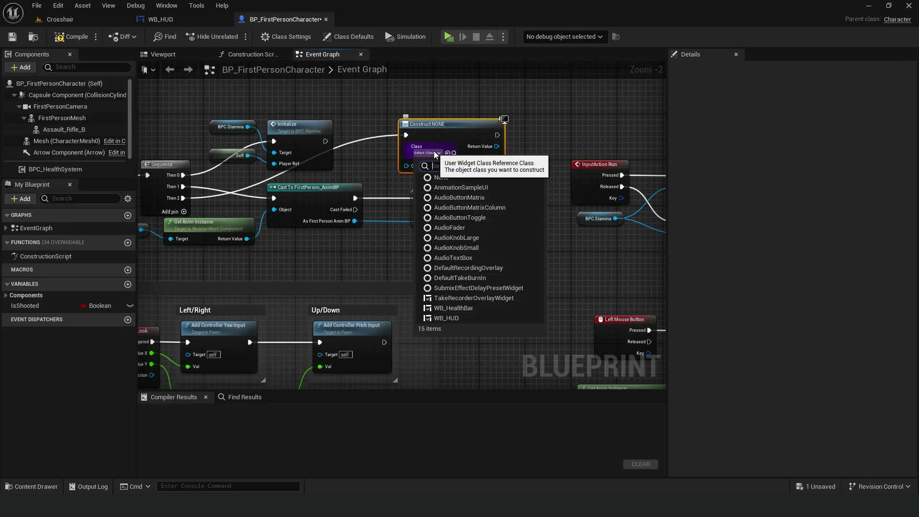
text(WB_)
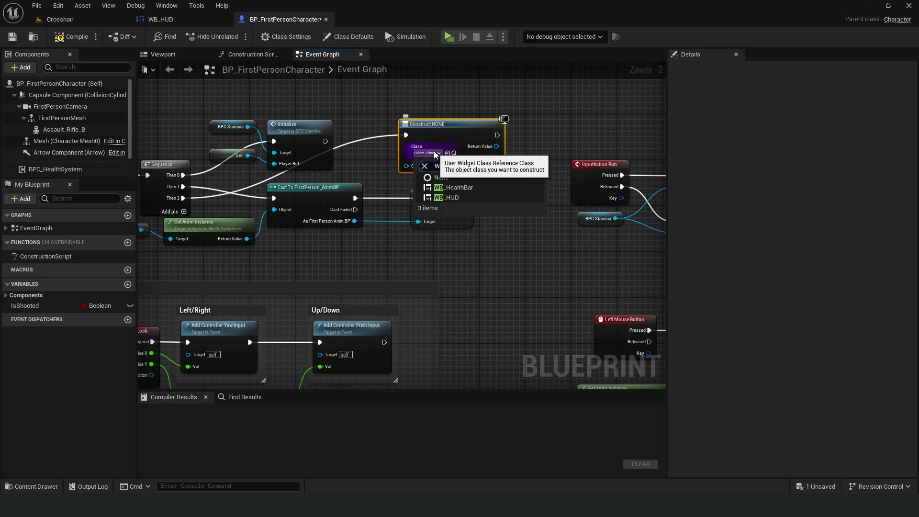
click(449, 197)
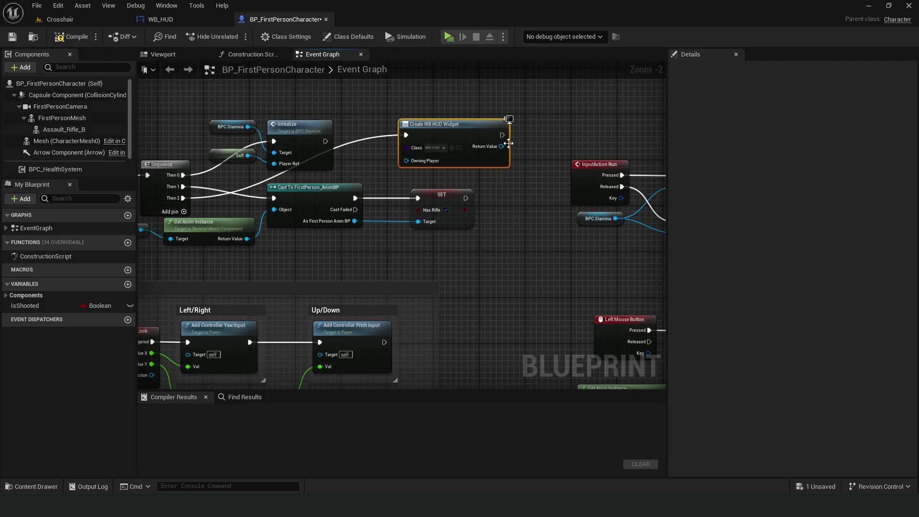
Add the created widget to the viewport, then compile and save the character blueprint
drag(502, 145, 543, 140)
text(add)
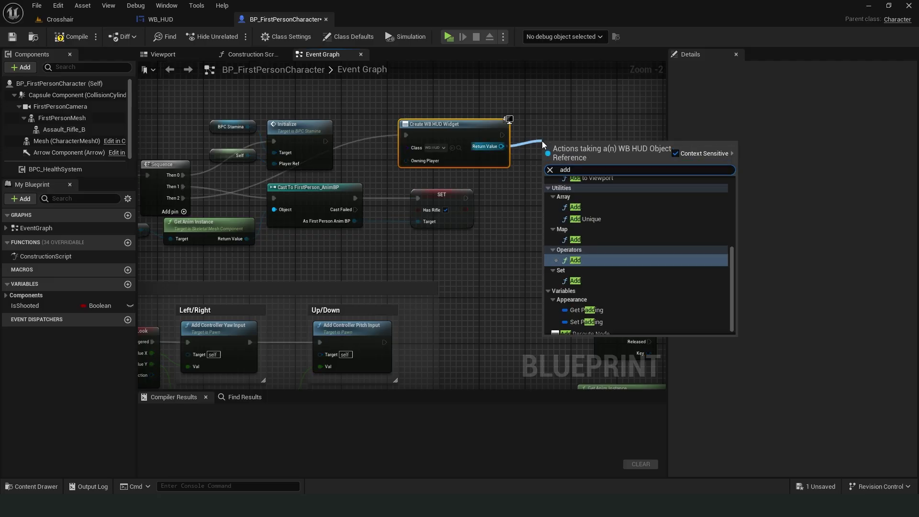
text( to)
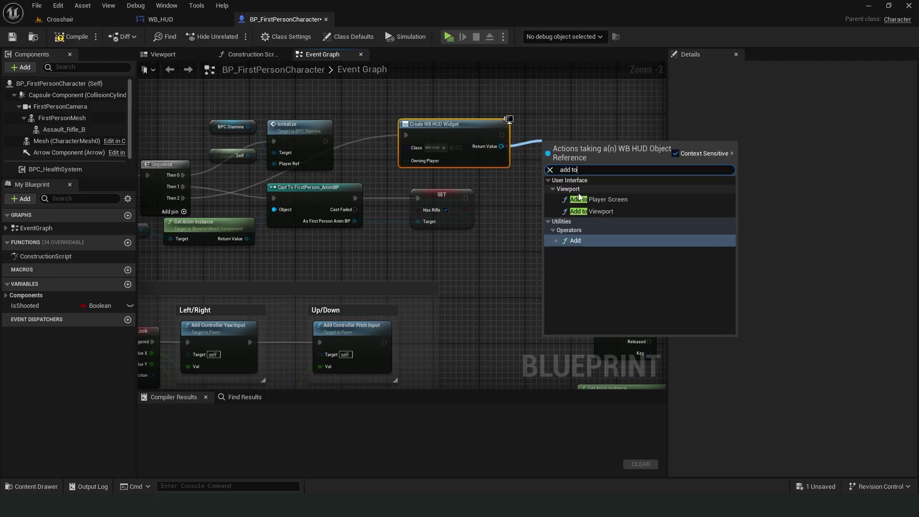
click(592, 211)
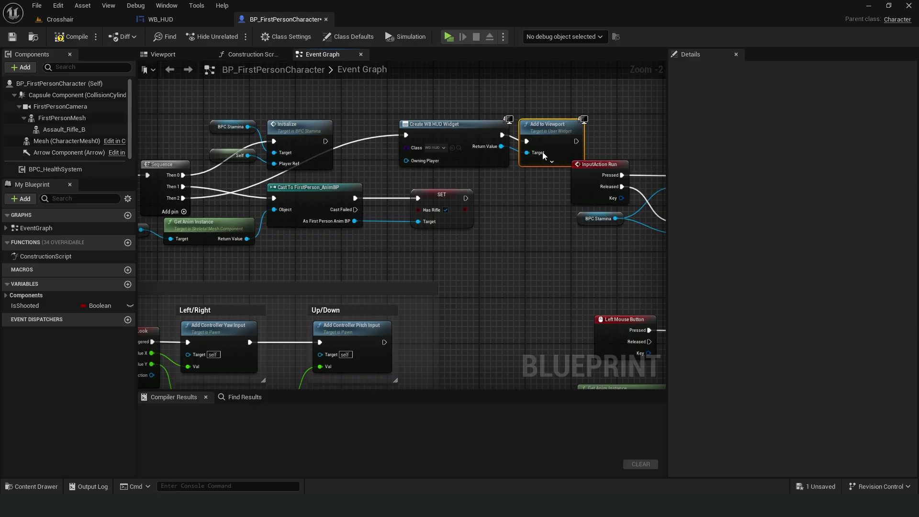
drag(543, 154, 505, 129)
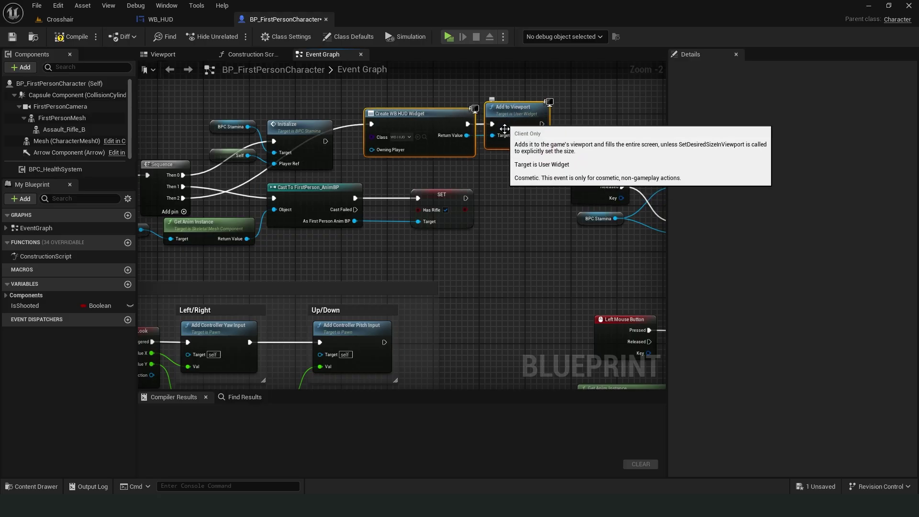
click(508, 175)
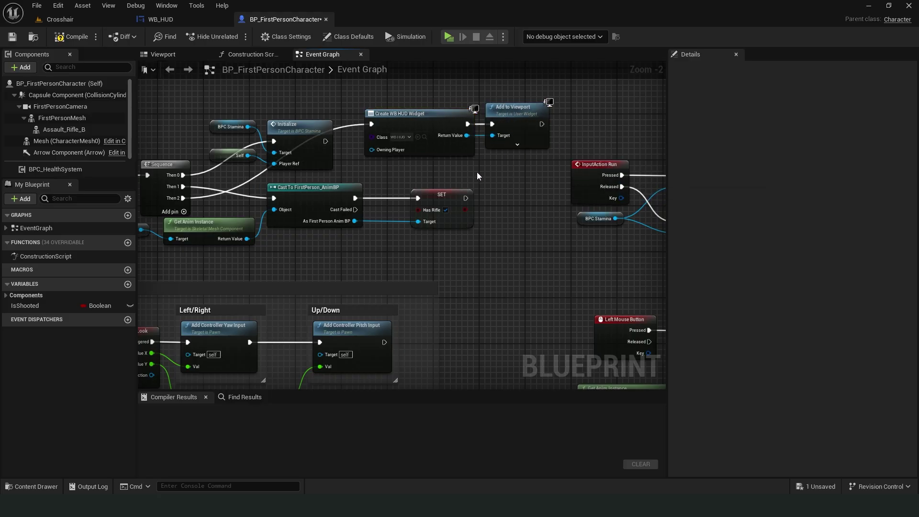
click(72, 36)
click(11, 36)
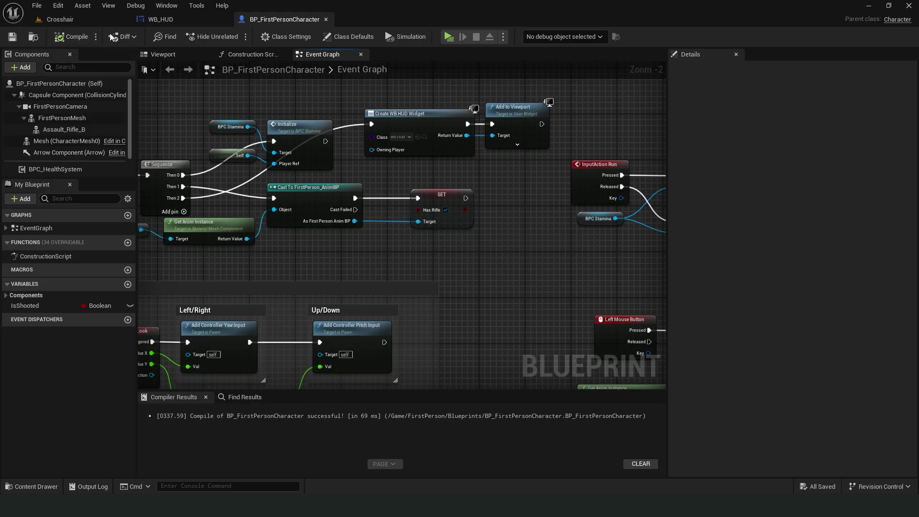
Play-test the Crosshair level and fire several shots to check the crosshair
click(97, 16)
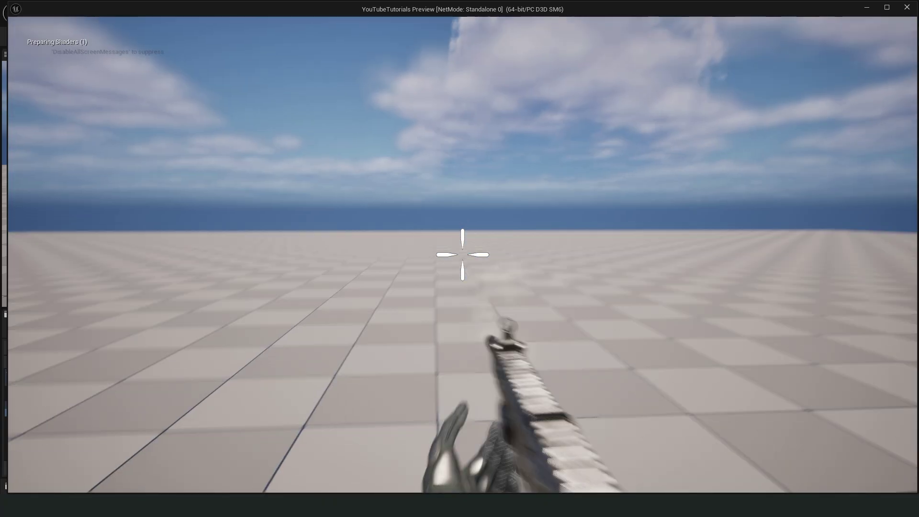
click(462, 254)
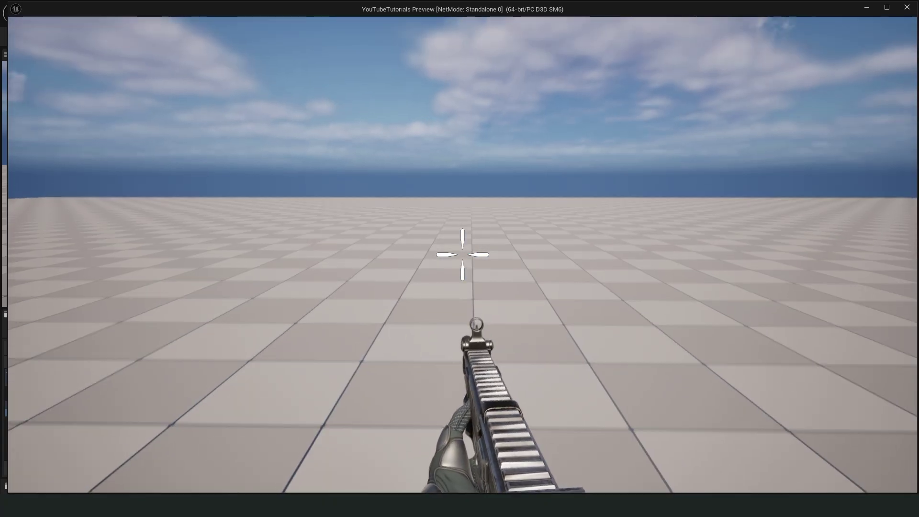
click(462, 254)
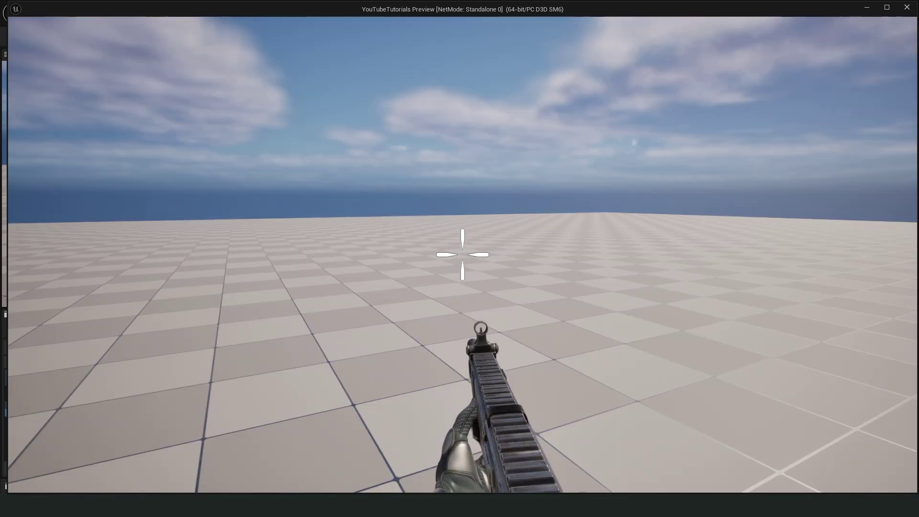
click(462, 254)
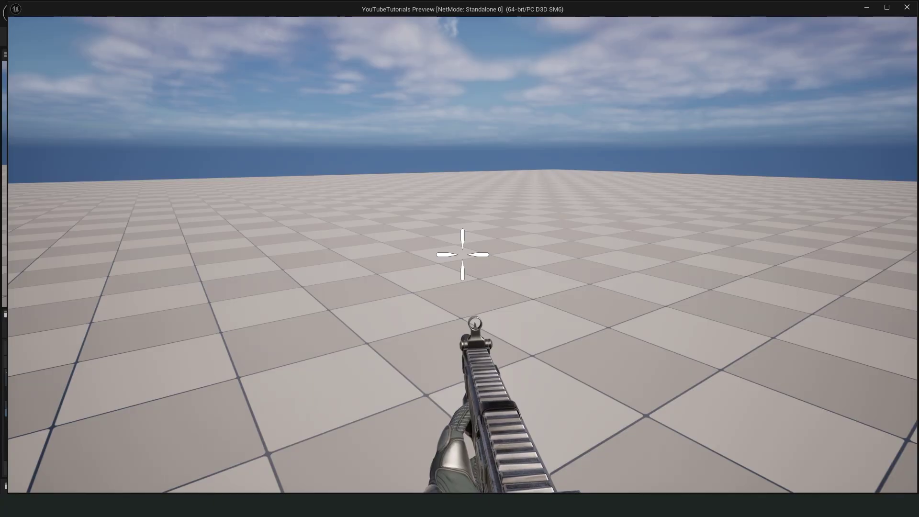
End the play-test and revert a trial offset on WB_HUD's top crosshair arm Ch-2
key(Escape)
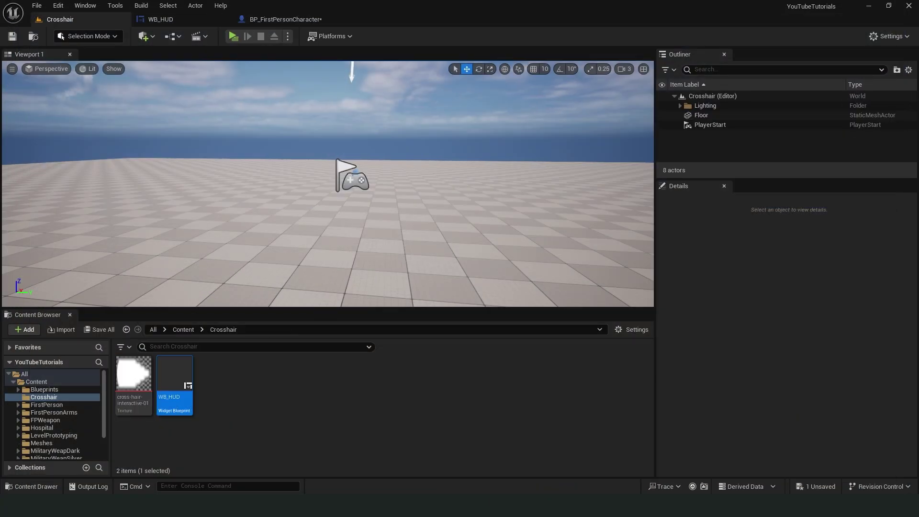
click(173, 19)
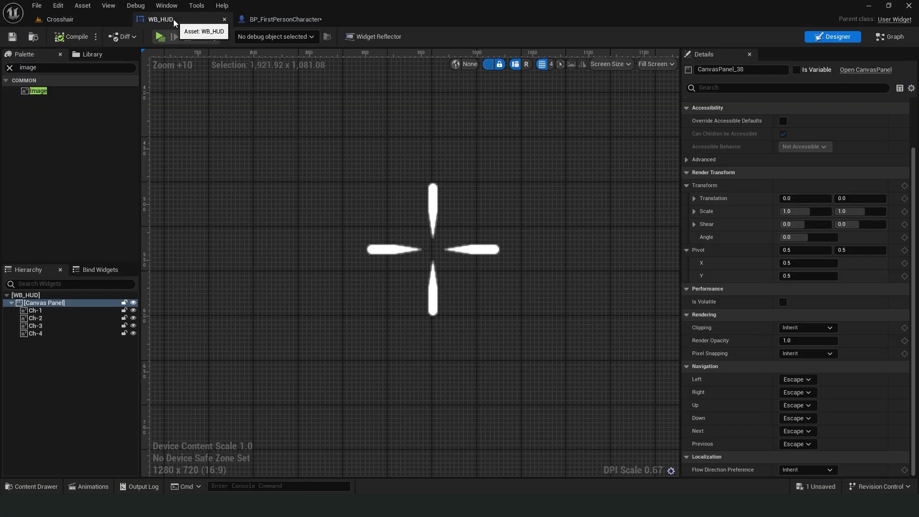
click(433, 205)
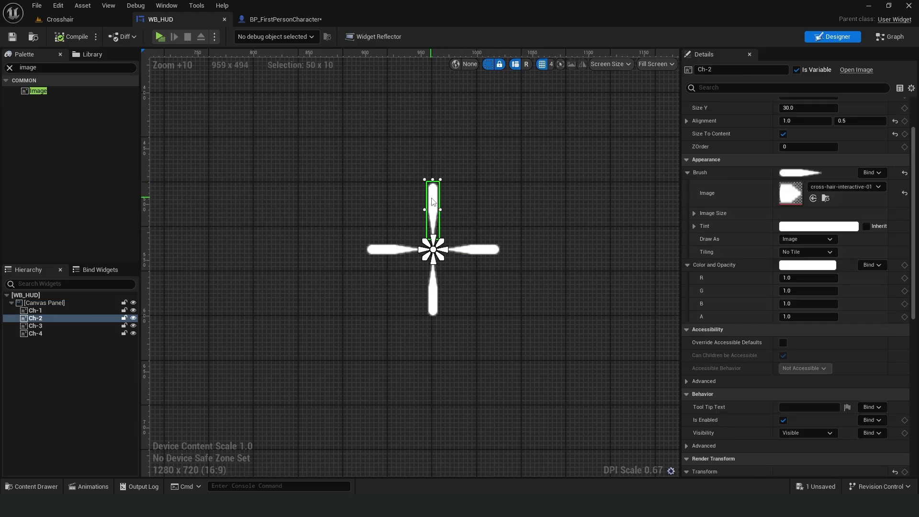
scroll(868, 357, down, 5)
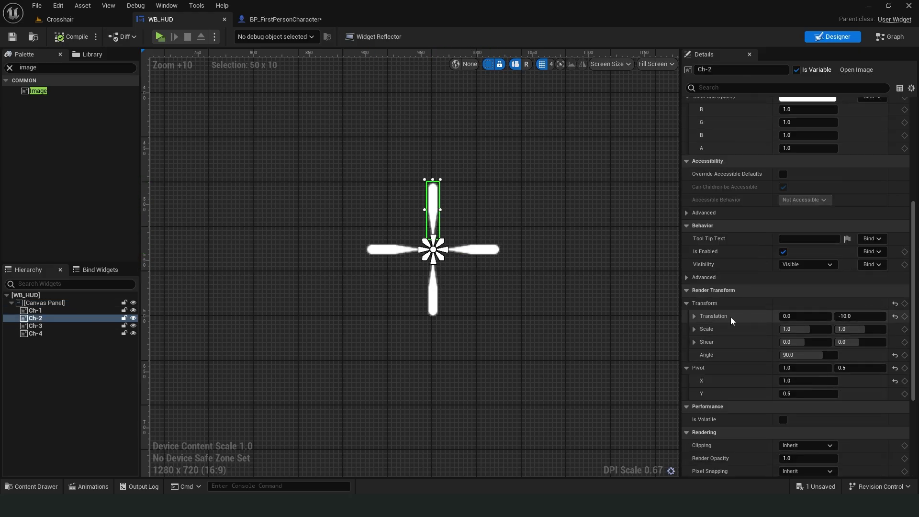
drag(854, 316, 853, 316)
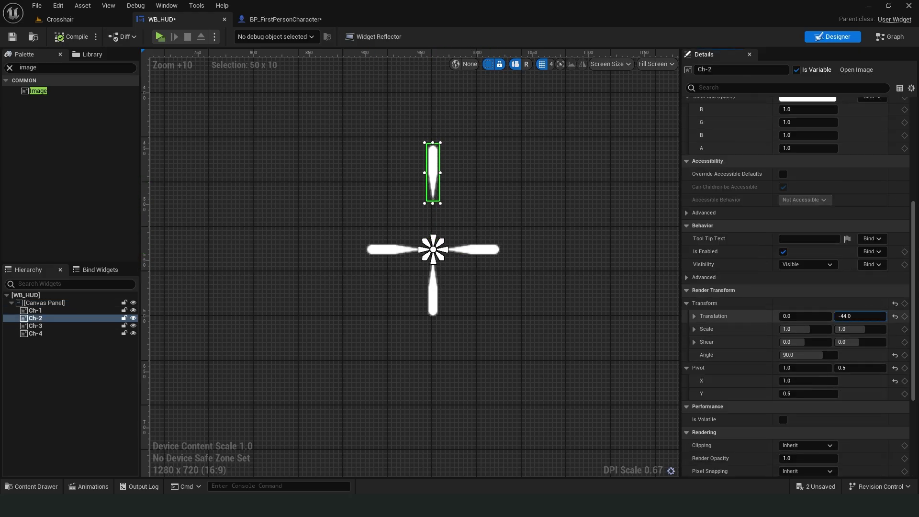
key(ctrl+z)
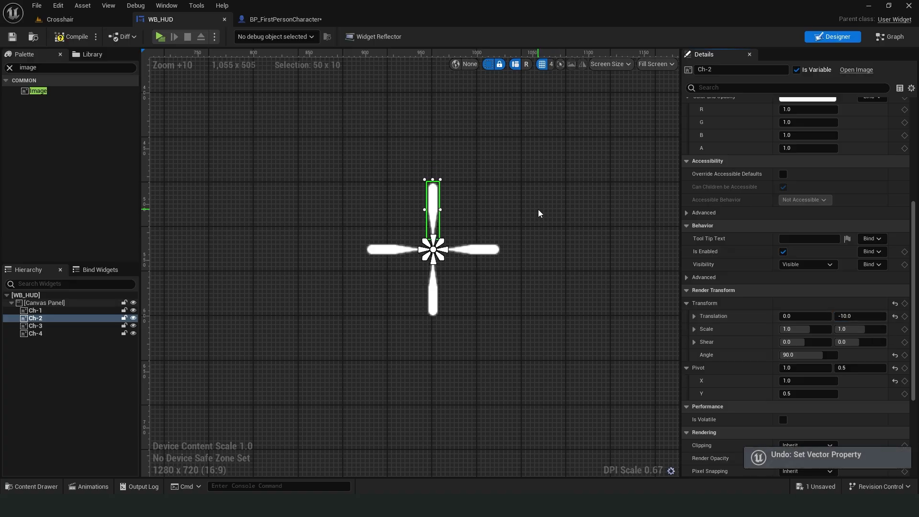
click(72, 36)
Promote the created widget to a WB_Ref variable set before Add to Viewport, and compile
click(279, 19)
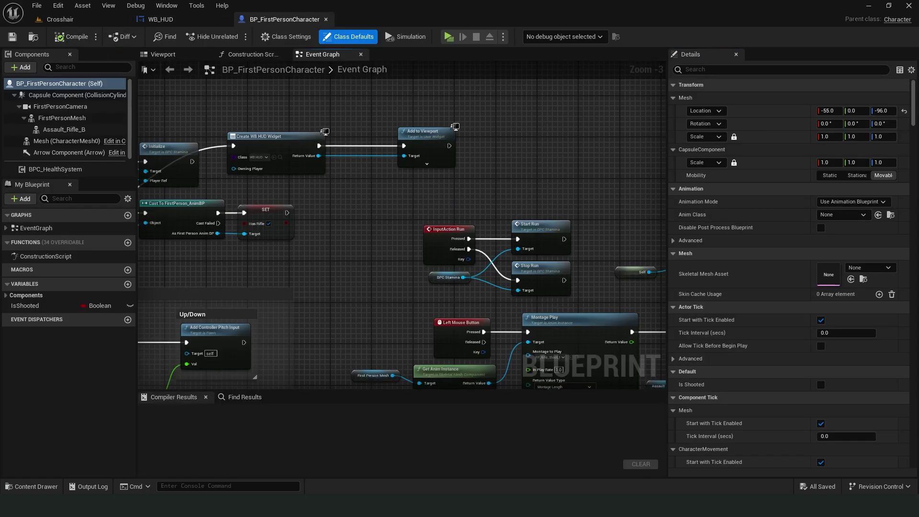
drag(420, 131, 476, 129)
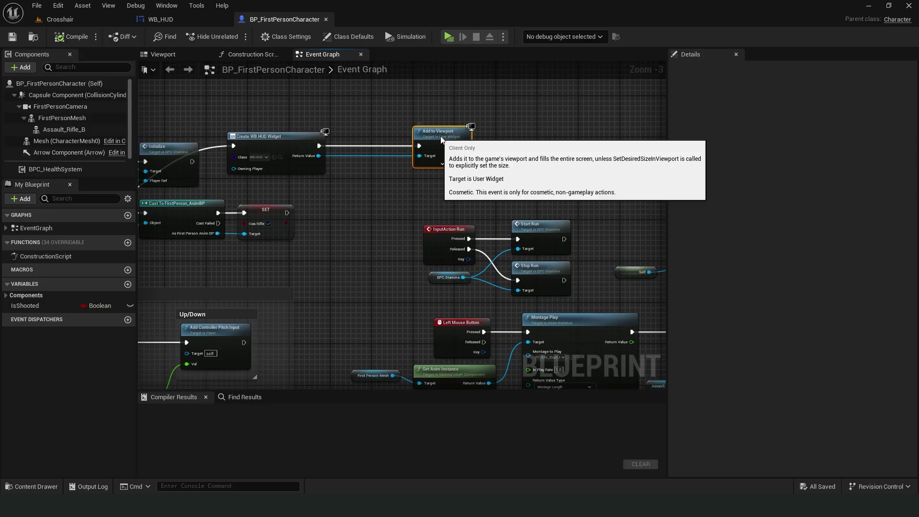
drag(320, 155, 367, 195)
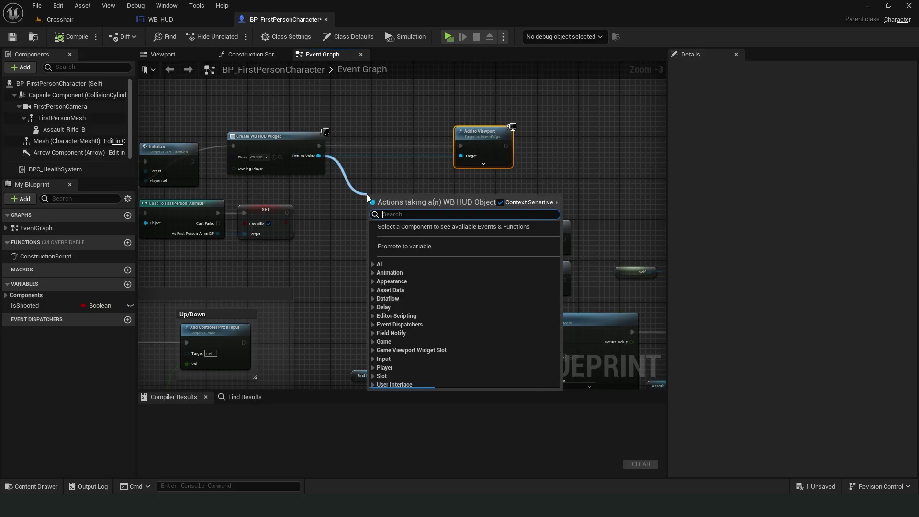
click(400, 256)
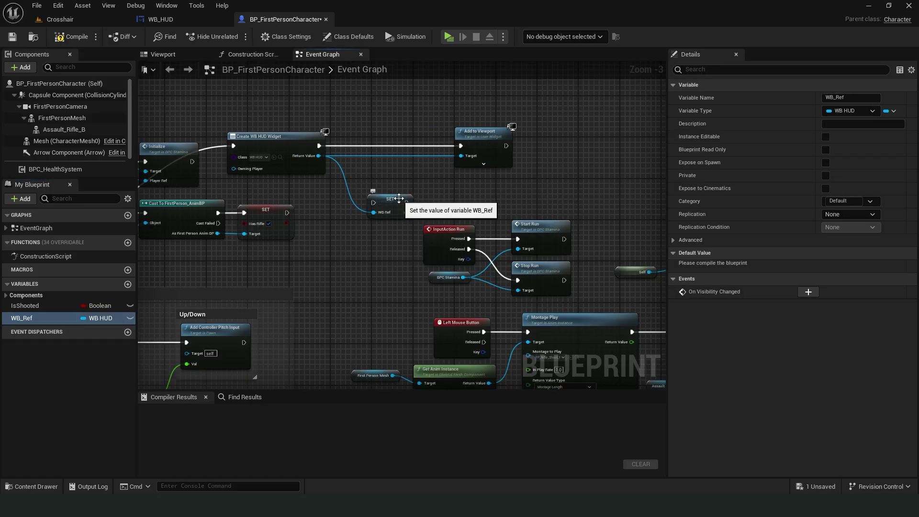
drag(399, 198, 398, 141)
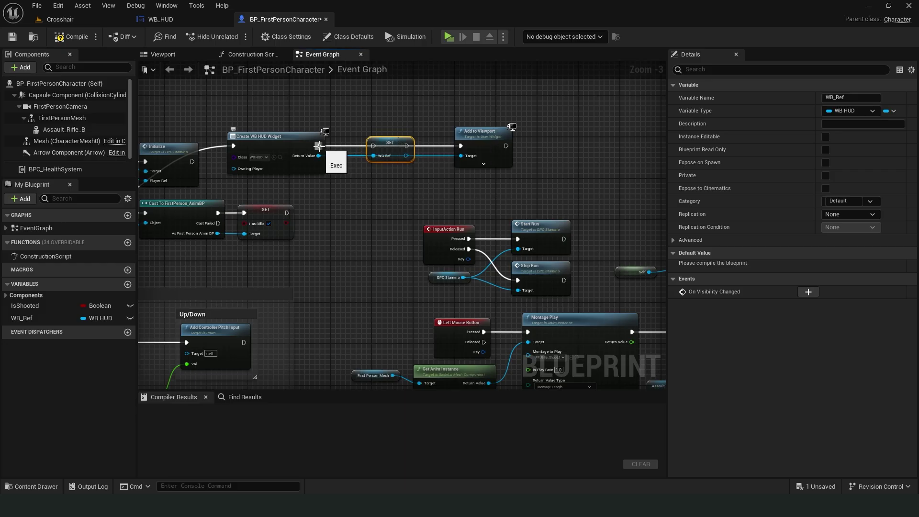
drag(318, 146, 461, 145)
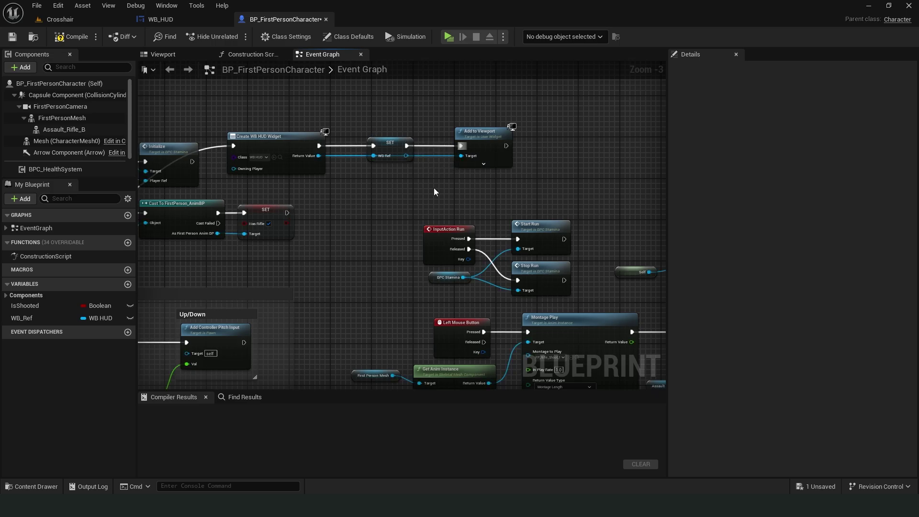
click(56, 41)
Place an unwired Event Tick node in empty space of the event graph
click(347, 36)
right_drag(543, 82, 455, 166)
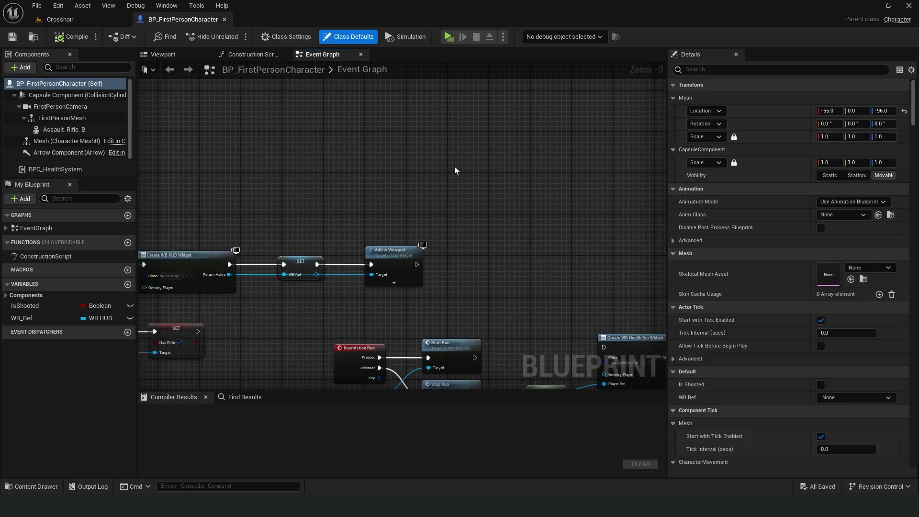
right_click(454, 167)
text(even)
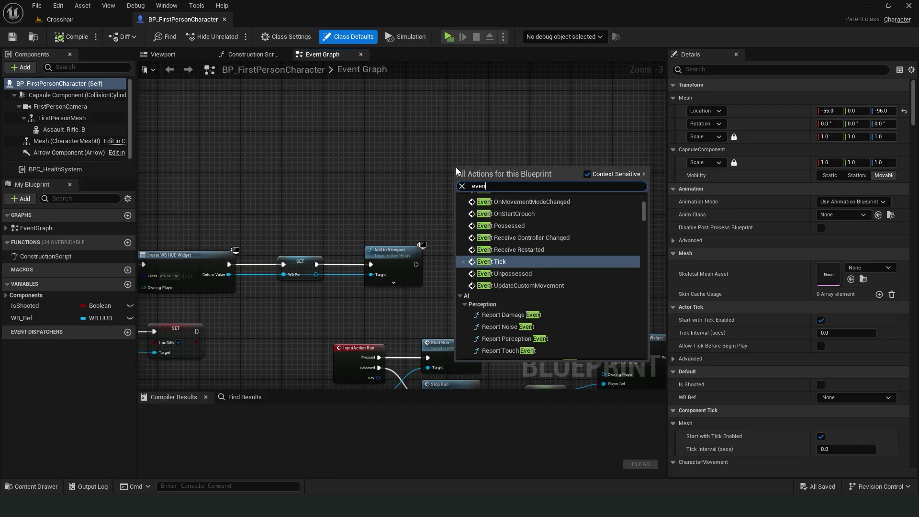
text(t tic)
key(Return)
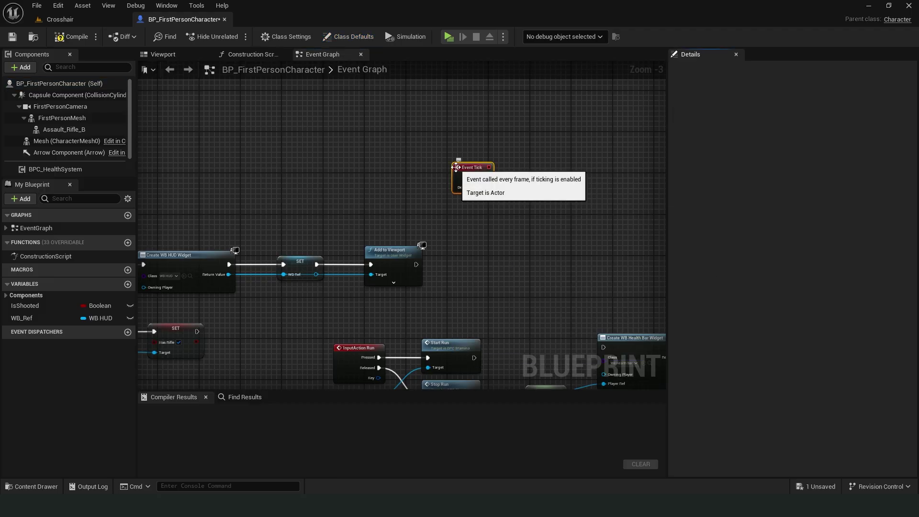
drag(465, 170, 387, 141)
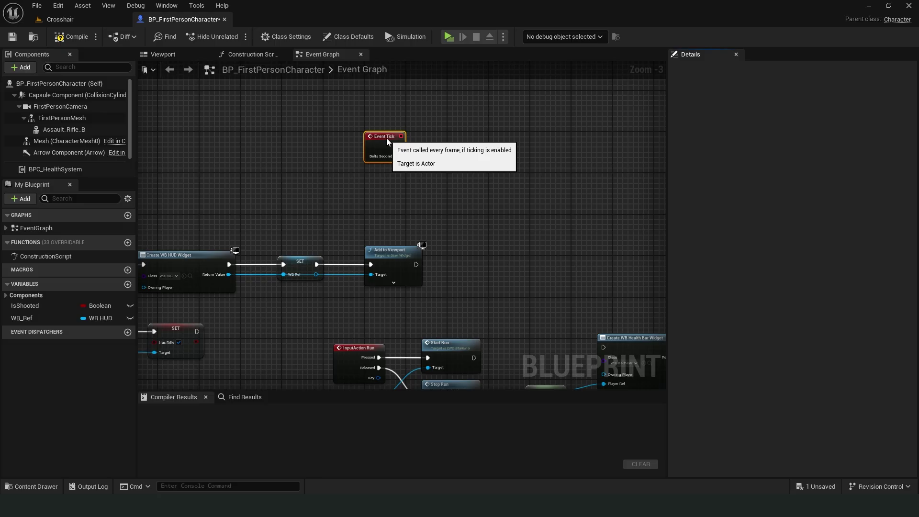
mouse_move(439, 154)
right_down()
mouse_move(465, 168)
mouse_move(453, 176)
right_up()
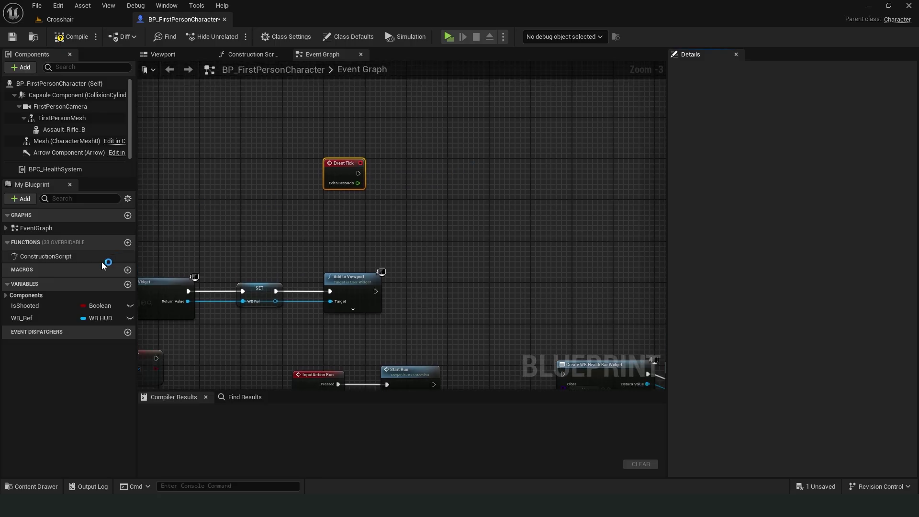
Add a CalculateExpand function whose entry node takes a Float input called Time
click(128, 242)
text(CalculateExpa)
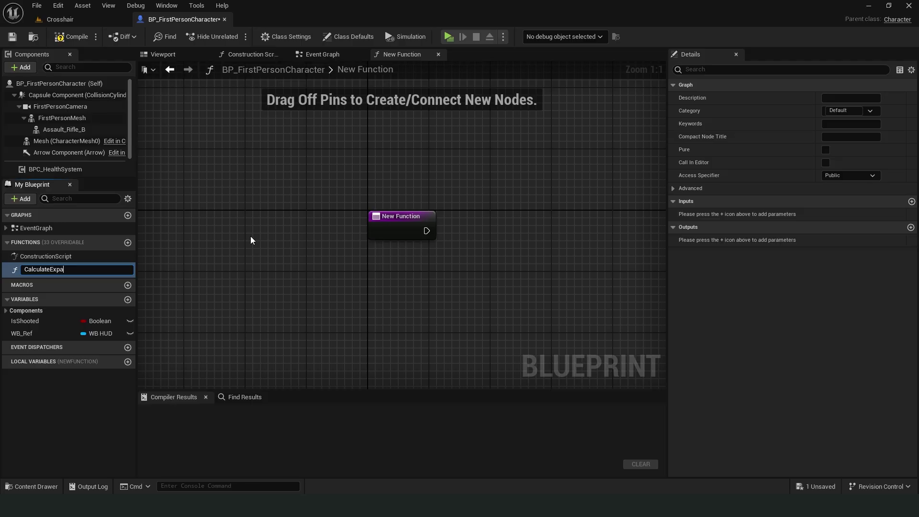
text(nd)
key(Return)
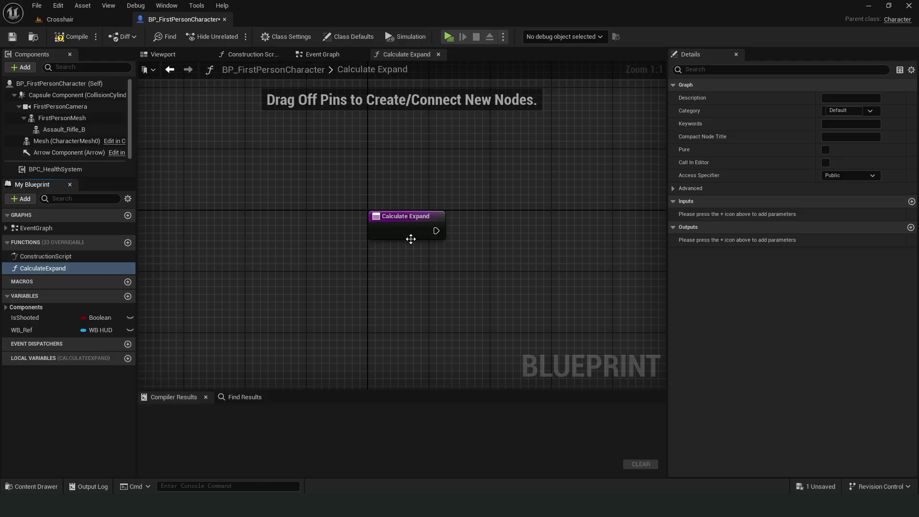
click(410, 238)
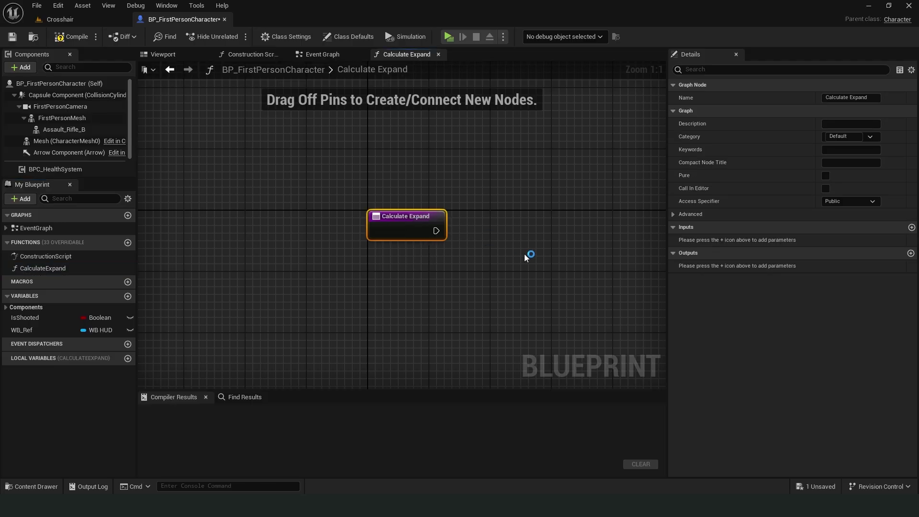
click(911, 227)
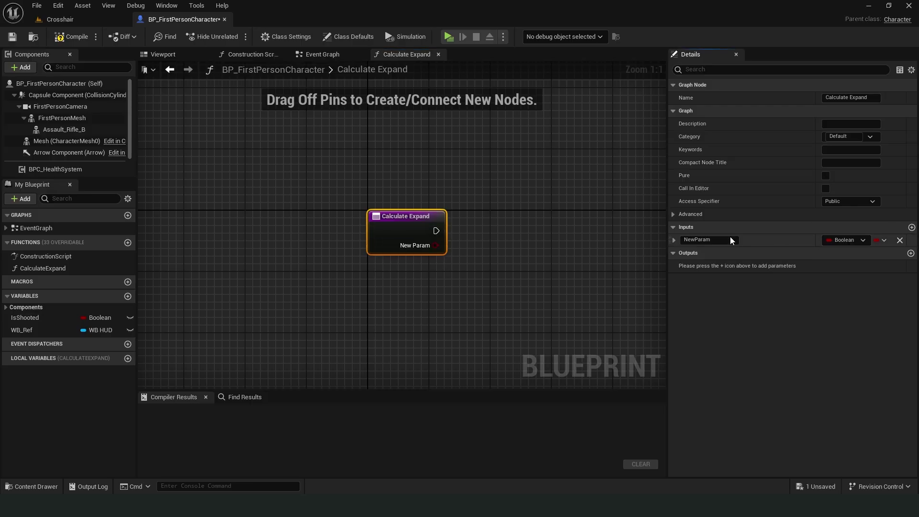
click(730, 239)
text(Time)
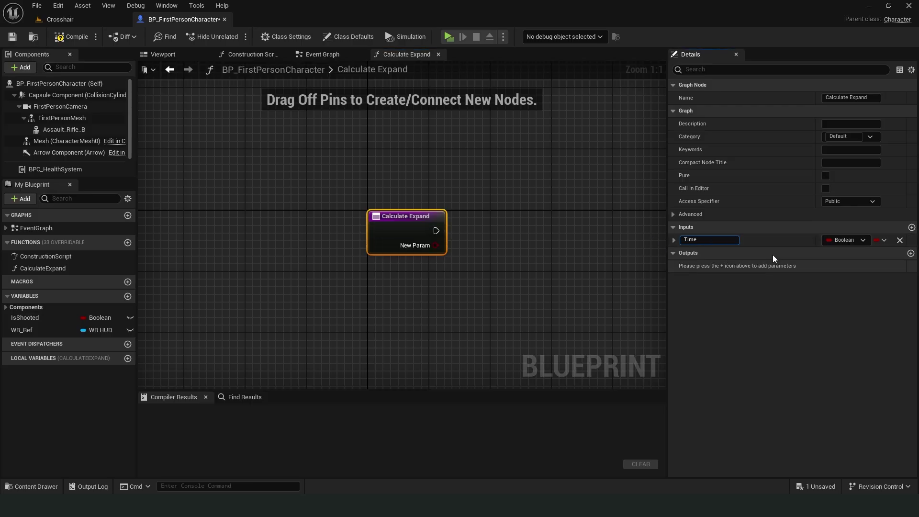
key(Return)
click(846, 240)
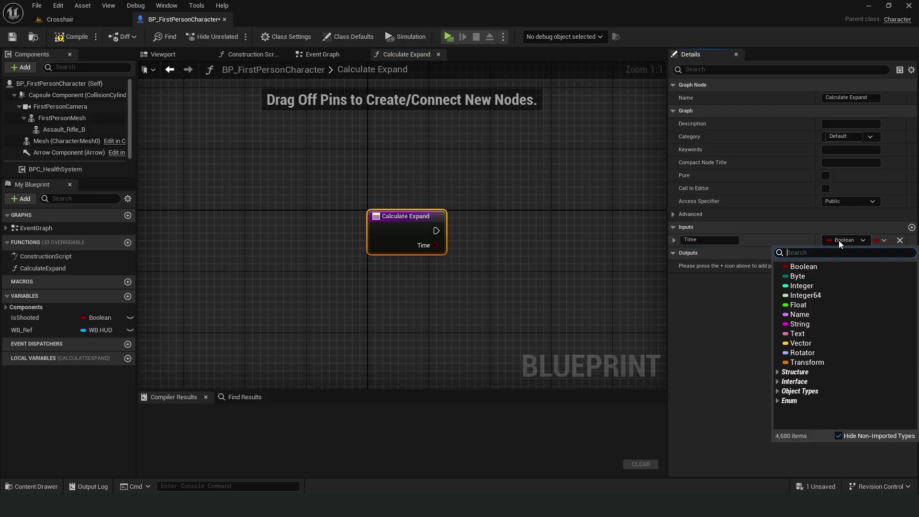
click(802, 307)
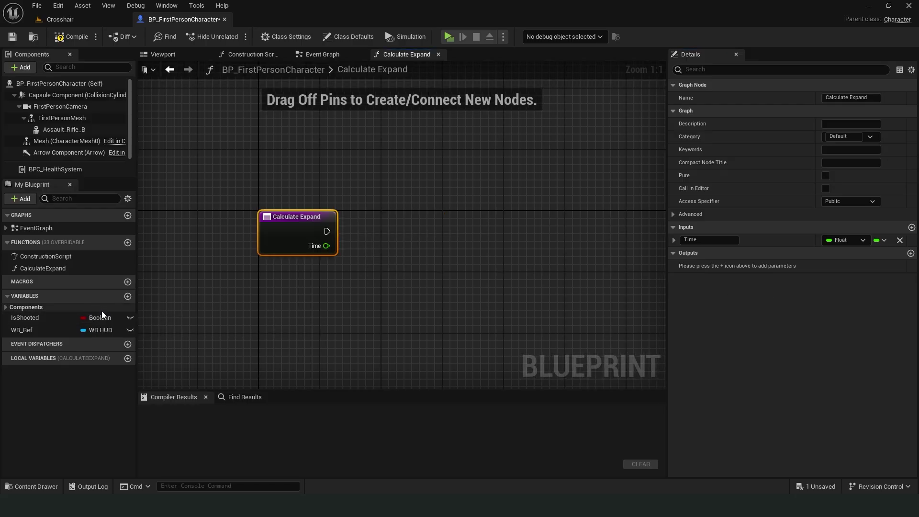
Create a Float variable ExpandAmount and place its setter after the function entry
click(127, 296)
text(ExpandAmount)
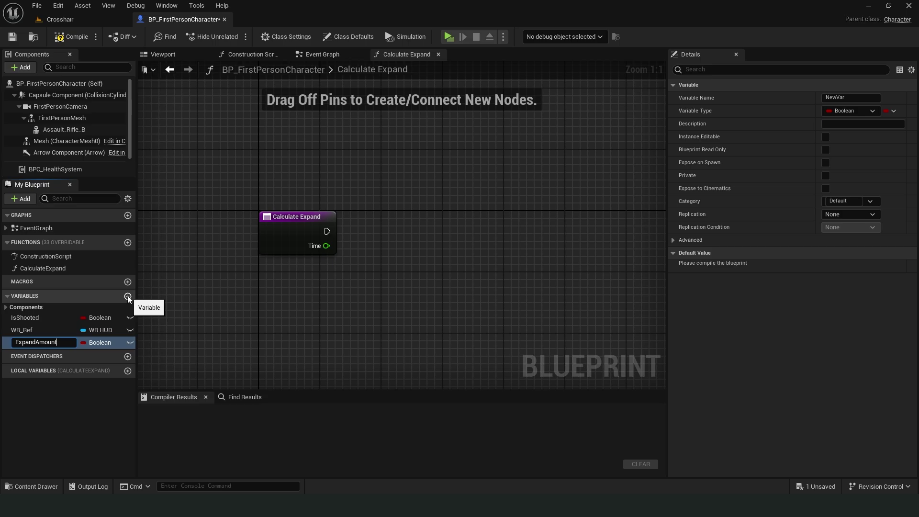
key(Return)
click(100, 342)
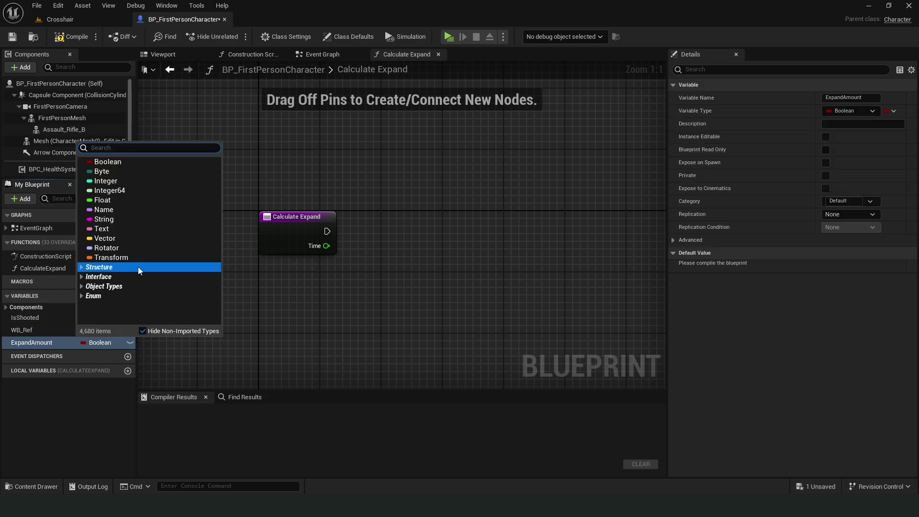
click(102, 199)
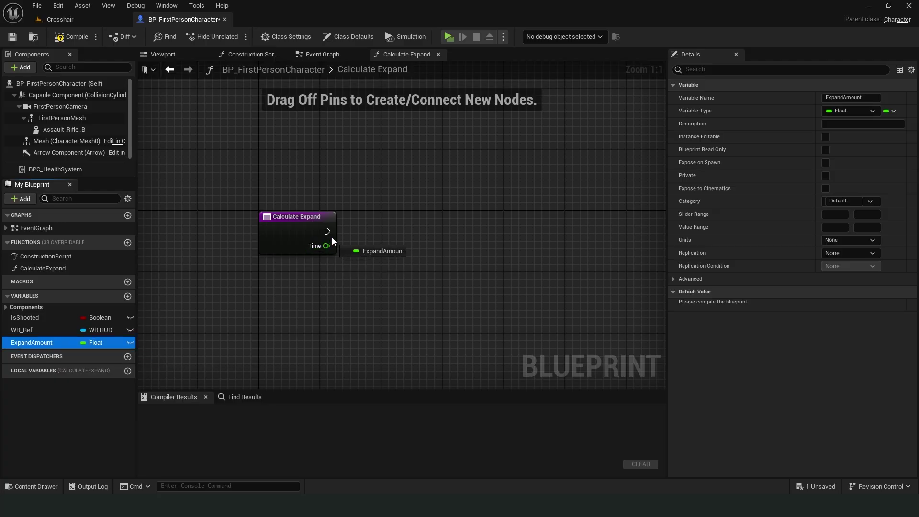
alt+drag(46, 342, 424, 226)
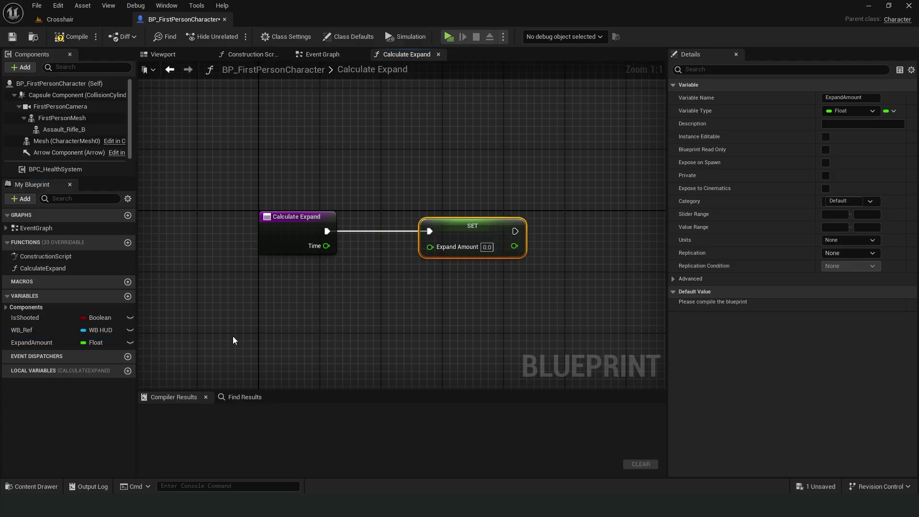
Feed a new DefaultExpandAmount variable, defaulting to 0.5, into the setter, then compile and save
click(127, 297)
text(DefaultExpandAmo)
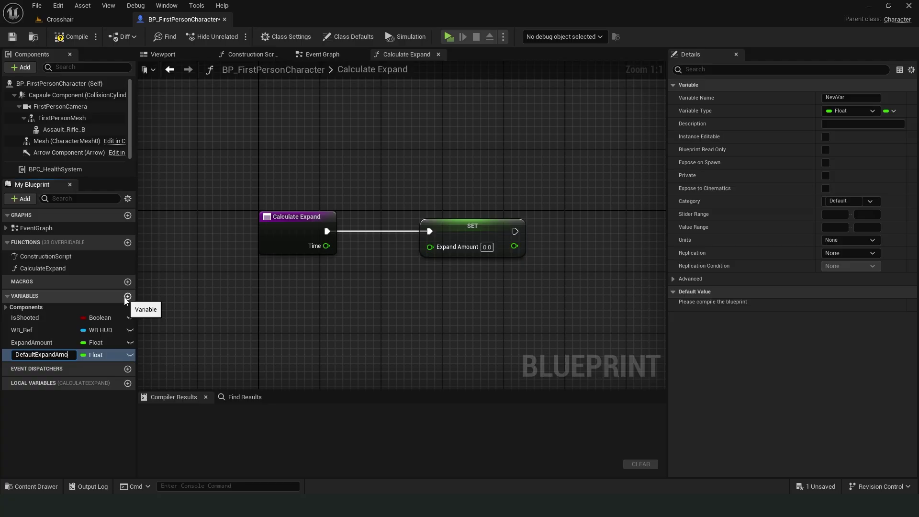
text(unt)
key(Return)
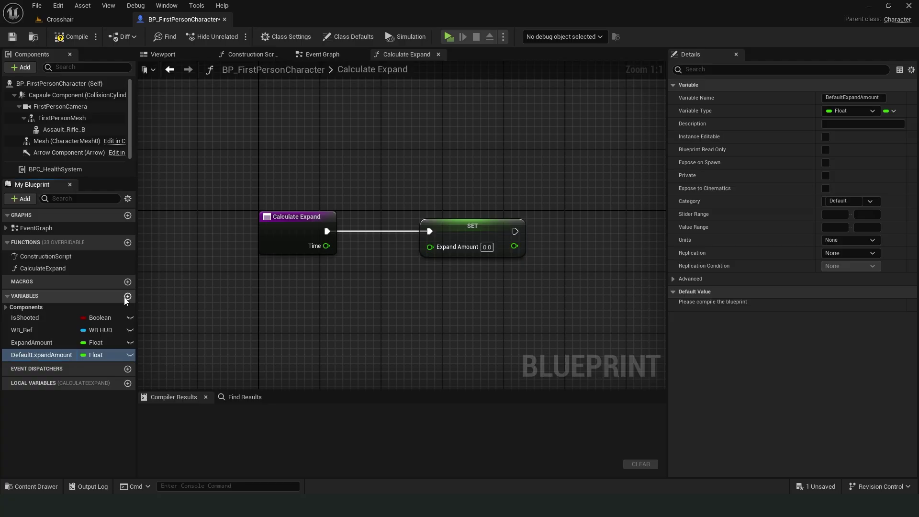
mouse_move(40, 355)
mouse_down()
mouse_move(431, 248)
mouse_move(350, 279)
mouse_up()
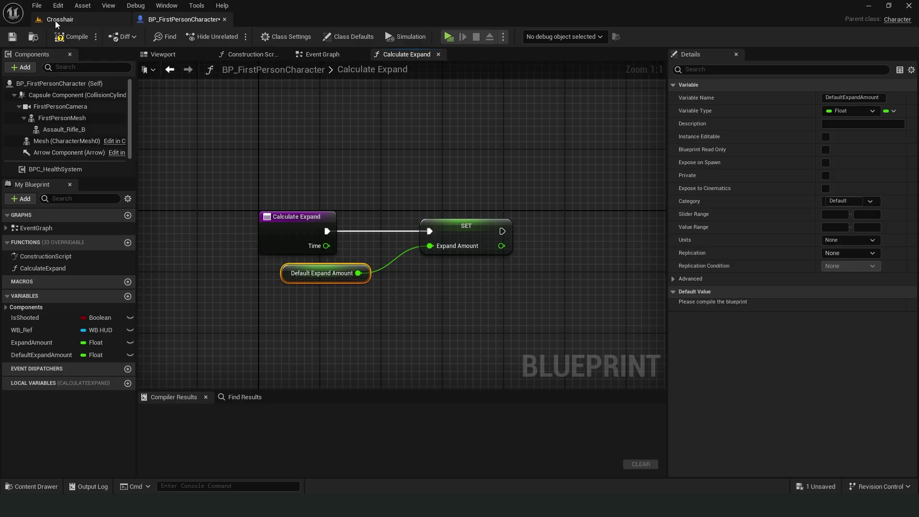
click(72, 37)
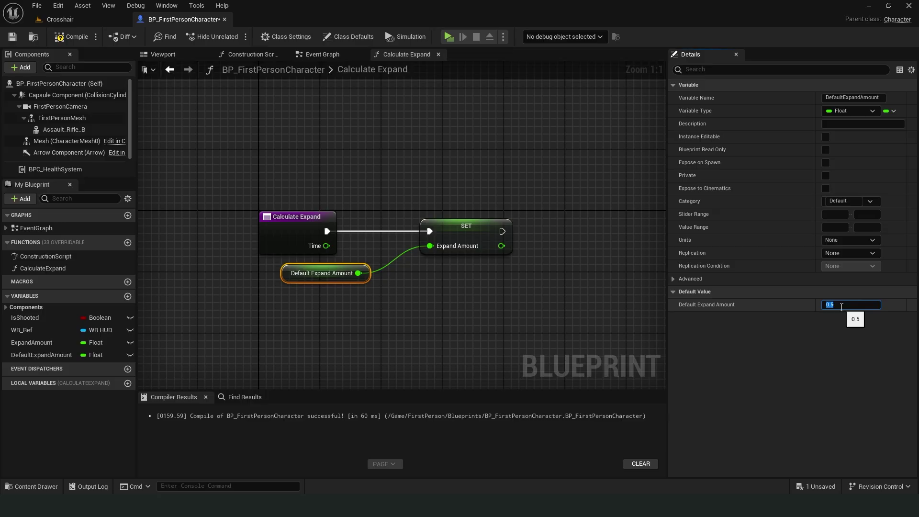
click(72, 36)
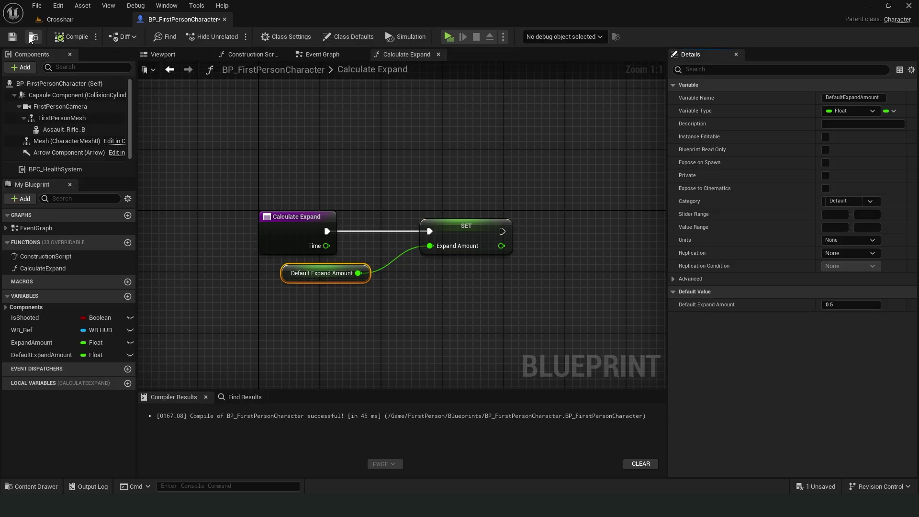
click(12, 35)
click(96, 20)
click(173, 19)
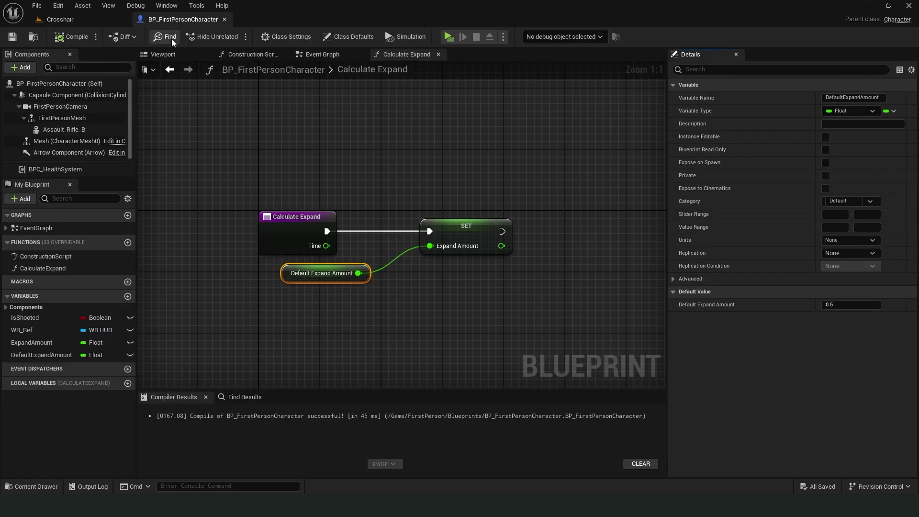
Call Calculate Expand from Event Tick, passing Delta Seconds into Time
click(323, 55)
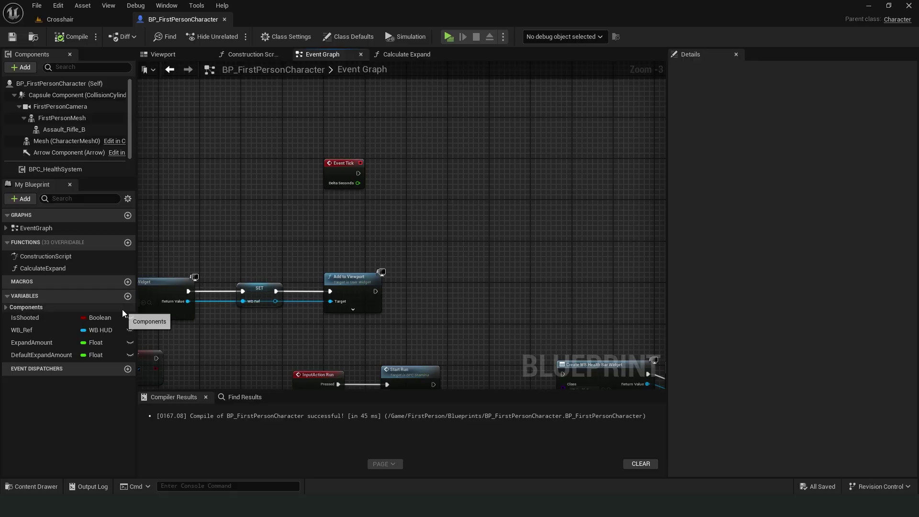
drag(51, 267, 407, 156)
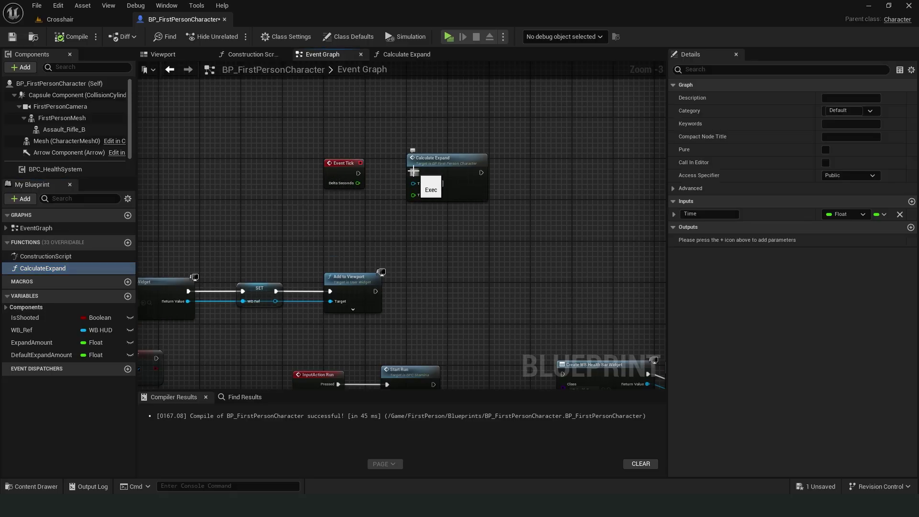
mouse_move(358, 173)
mouse_down()
mouse_move(414, 173)
mouse_move(403, 166)
mouse_move(391, 195)
mouse_move(358, 184)
mouse_up()
scroll(420, 211, up, 3)
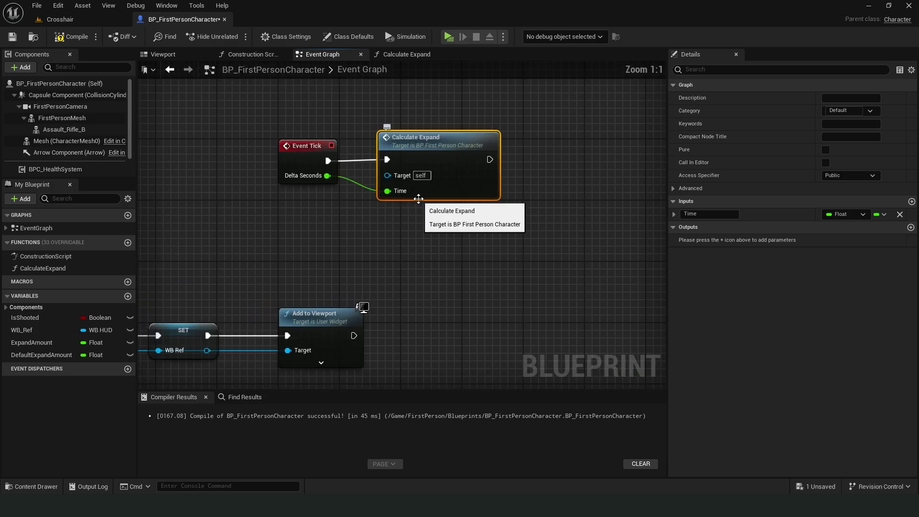
click(493, 314)
scroll(493, 313, down, 5)
scroll(493, 338, up, 2)
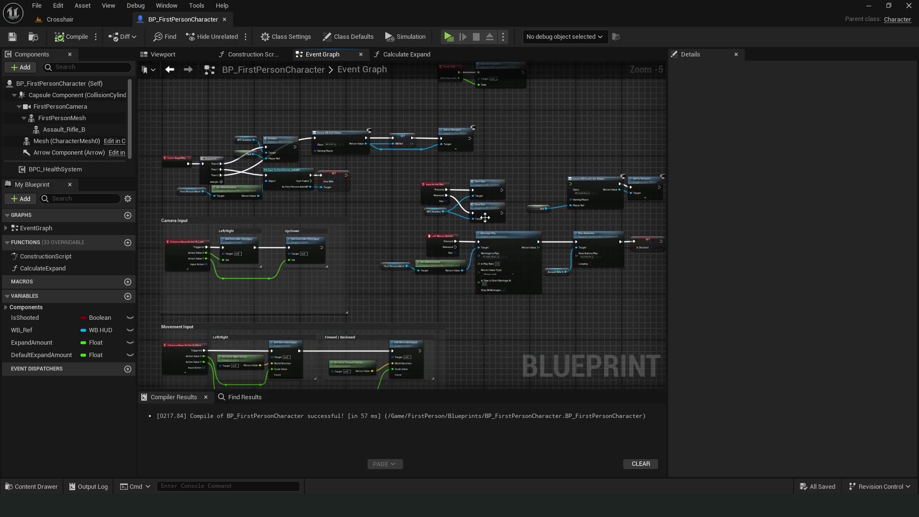
scroll(493, 347, up, 1)
Add a WB_Ref getter and get its Ch-1 image beside the SET node
right_drag(494, 343, 353, 302)
scroll(457, 307, down, 2)
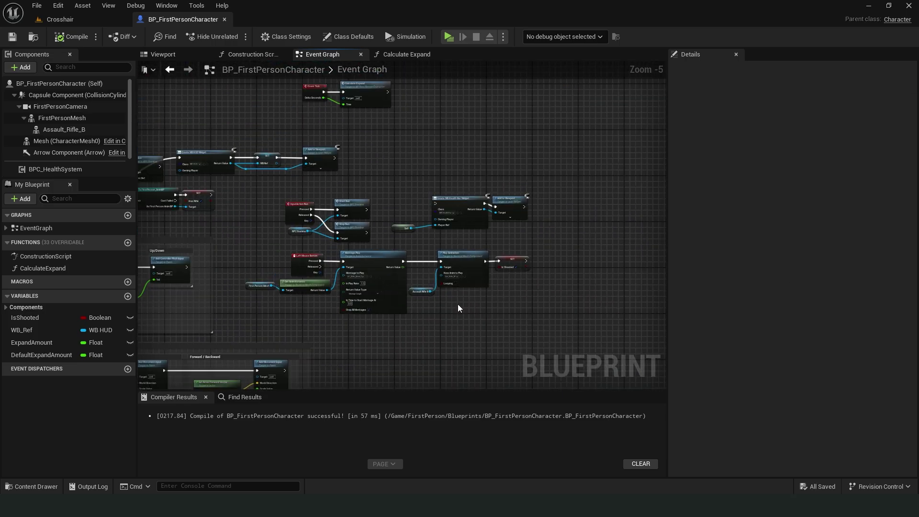
scroll(457, 304, up, 1)
scroll(530, 329, down, 1)
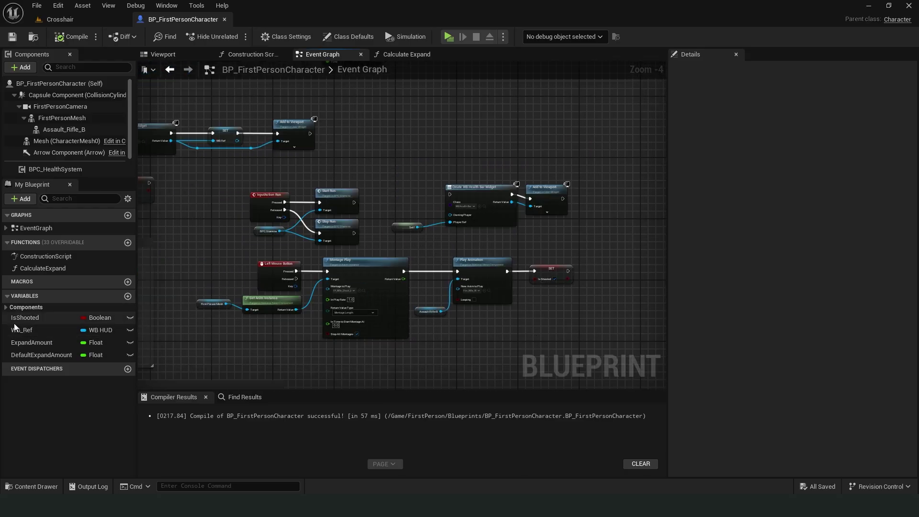
drag(18, 331, 548, 243)
click(575, 265)
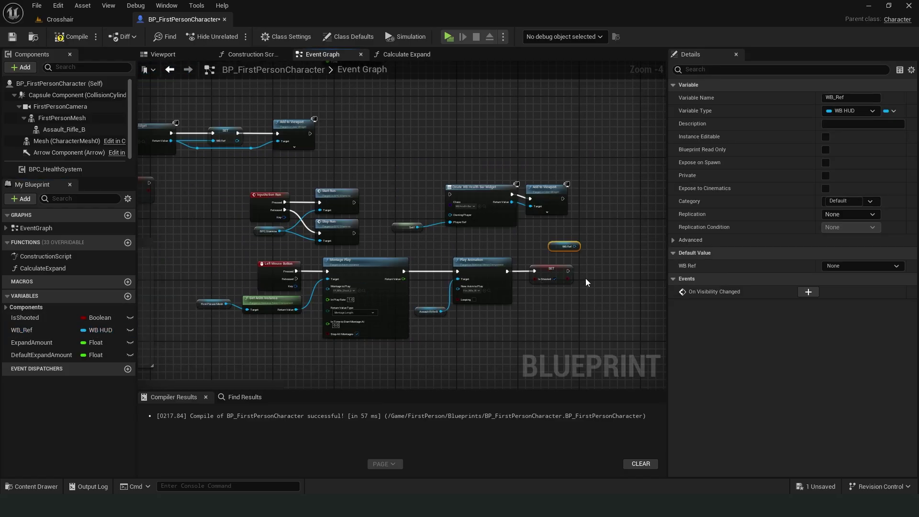
right_drag(585, 278, 540, 286)
scroll(533, 252, up, 3)
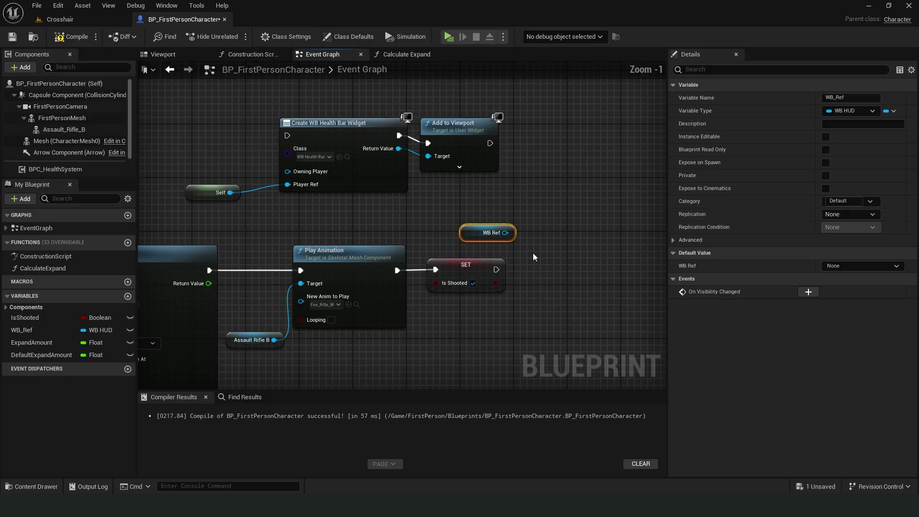
drag(509, 231, 623, 308)
text(get )
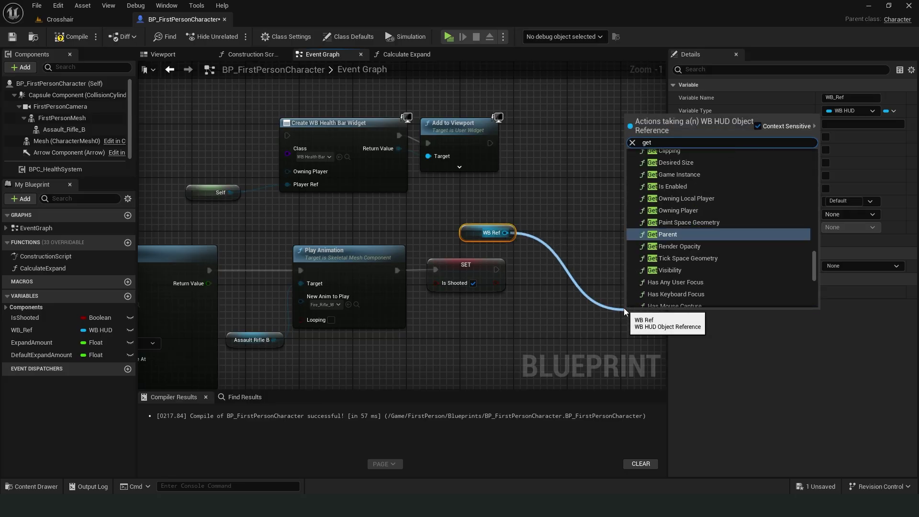
text(ch)
click(662, 224)
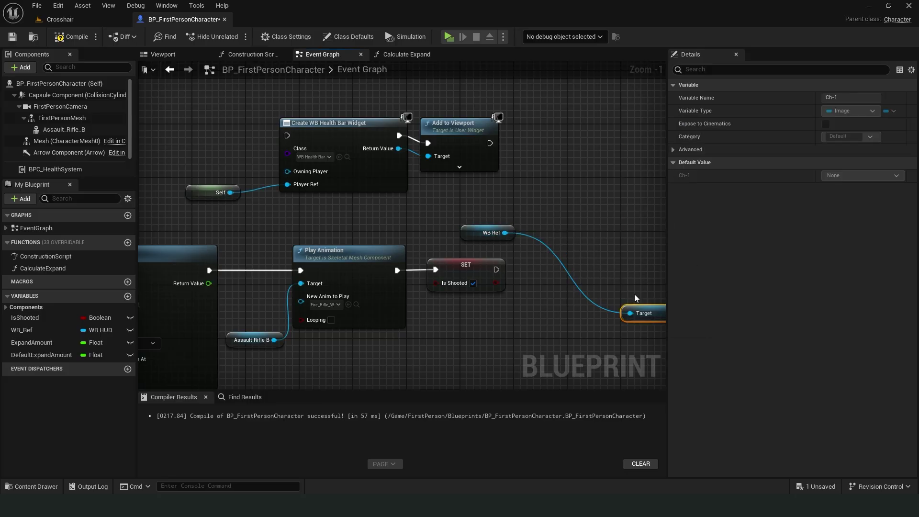
drag(567, 248, 538, 224)
right_drag(537, 224, 432, 200)
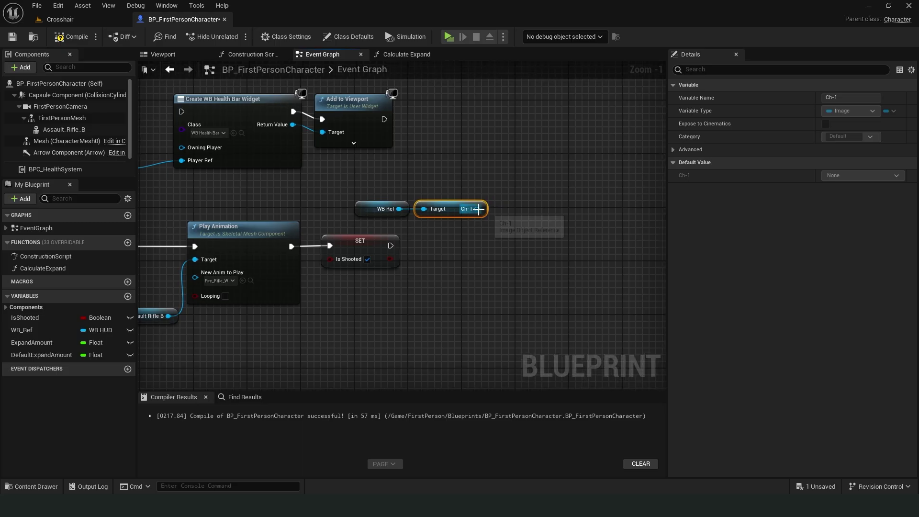
Add a split-pin Set Render Translation for Ch-1 after SET Is Shooted, plus an ExpandAmount getter
drag(479, 208, 543, 245)
text(set transl)
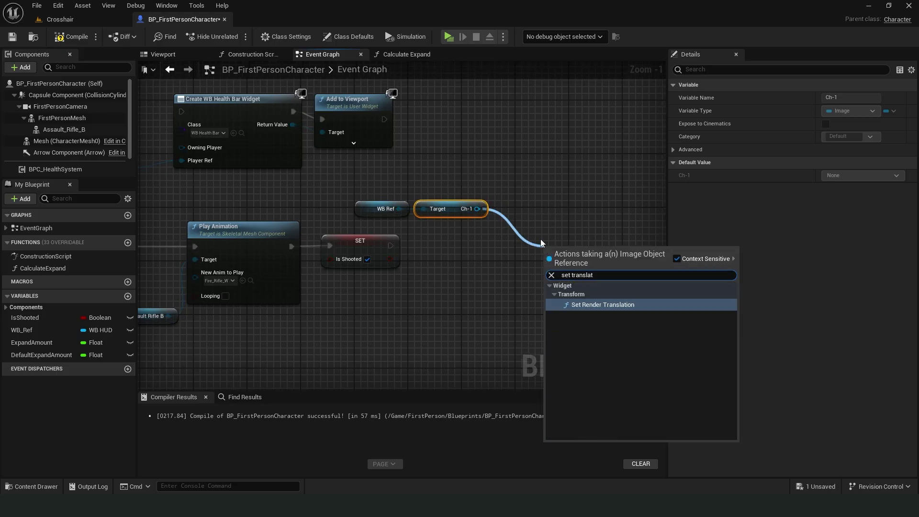
text(at)
click(598, 304)
right_click(555, 294)
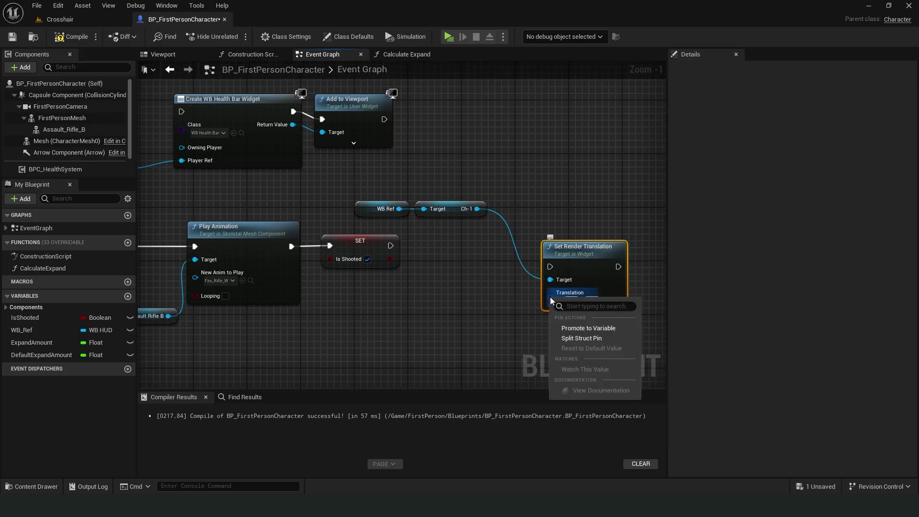
click(578, 339)
drag(551, 265, 390, 245)
drag(591, 252, 550, 233)
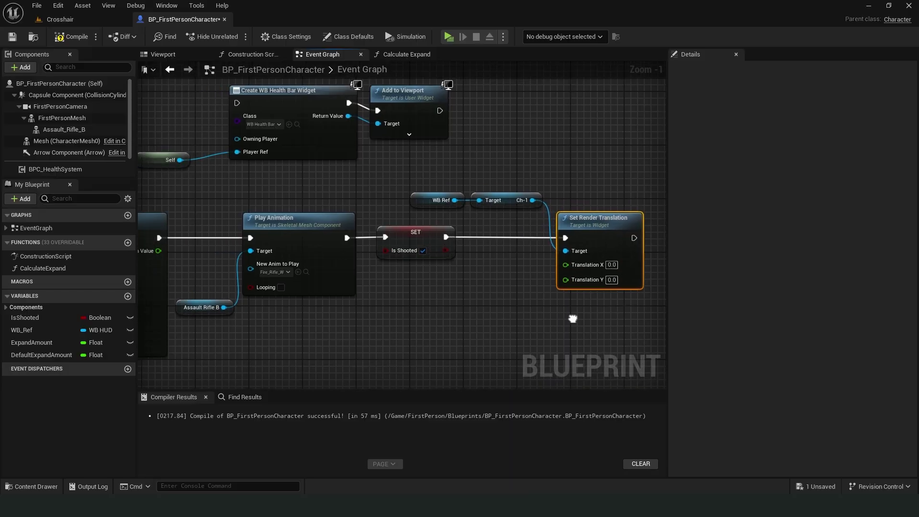
right_drag(550, 233, 616, 260)
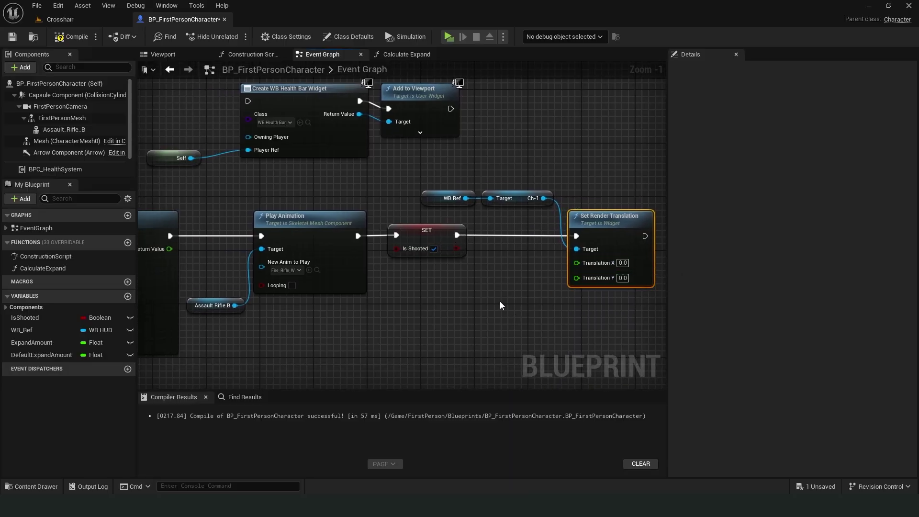
drag(35, 343, 395, 283)
Multiply an Expand Amount getter by -100 and feed the result into Ch-1's Translation X
click(417, 303)
drag(451, 285, 489, 312)
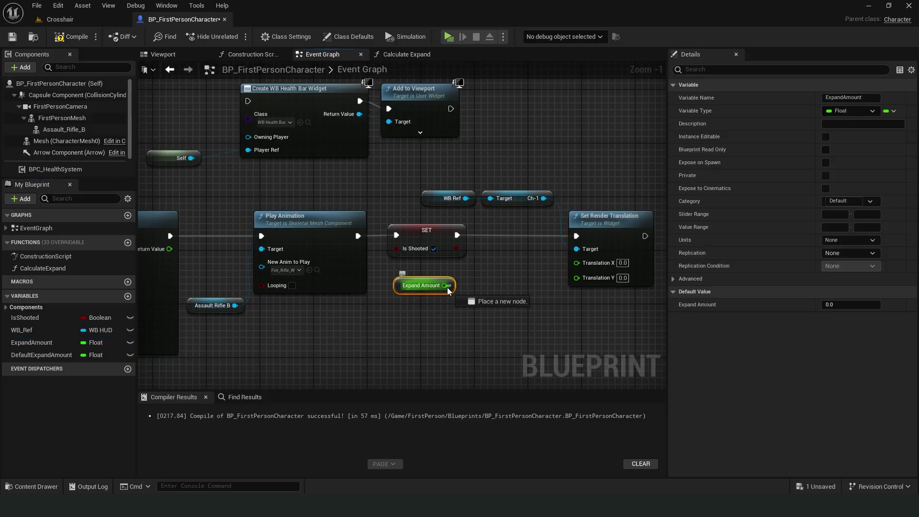
text(multiply)
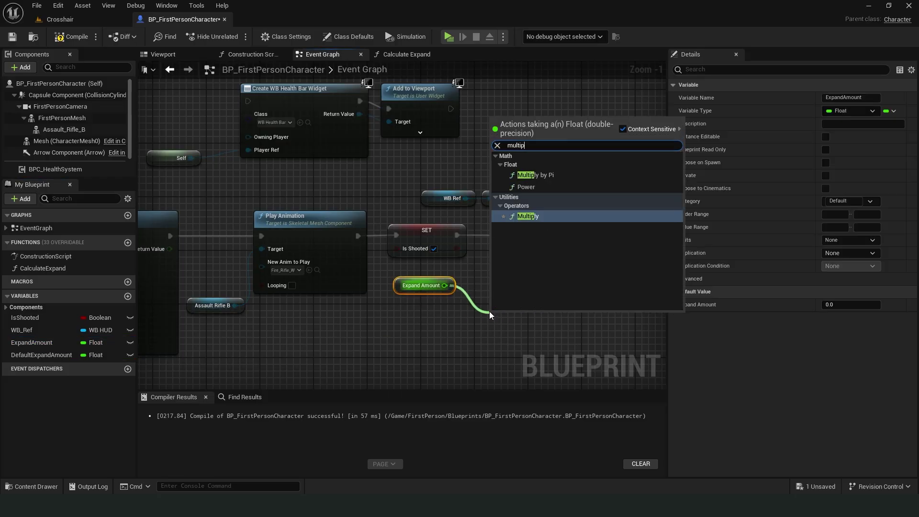
key(Return)
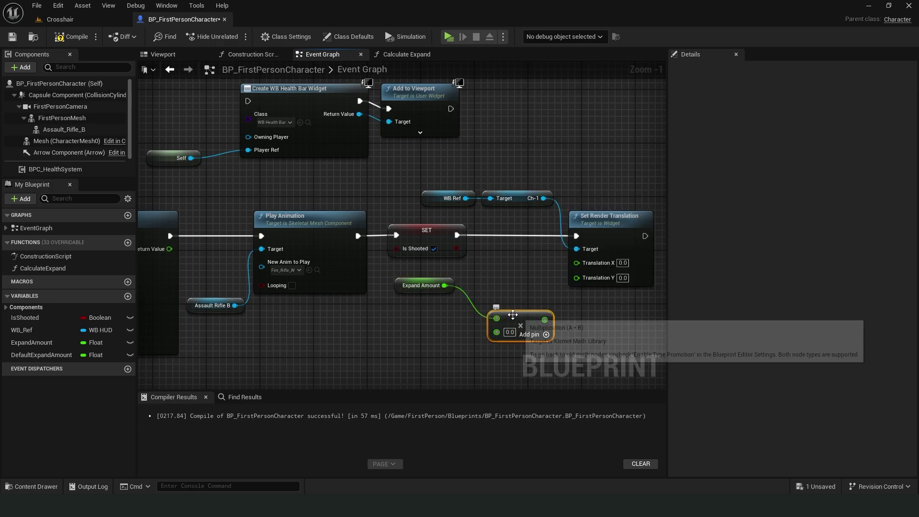
click(481, 299)
text(-100)
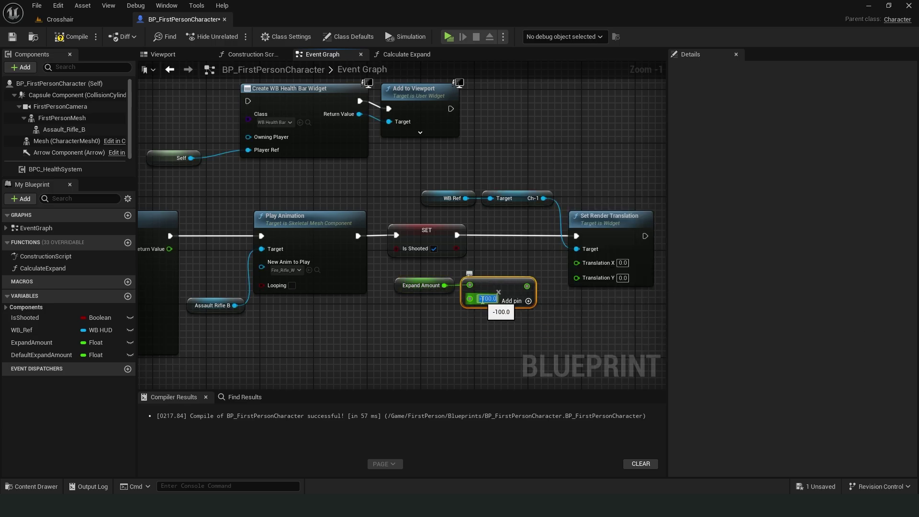
key(Return)
click(576, 331)
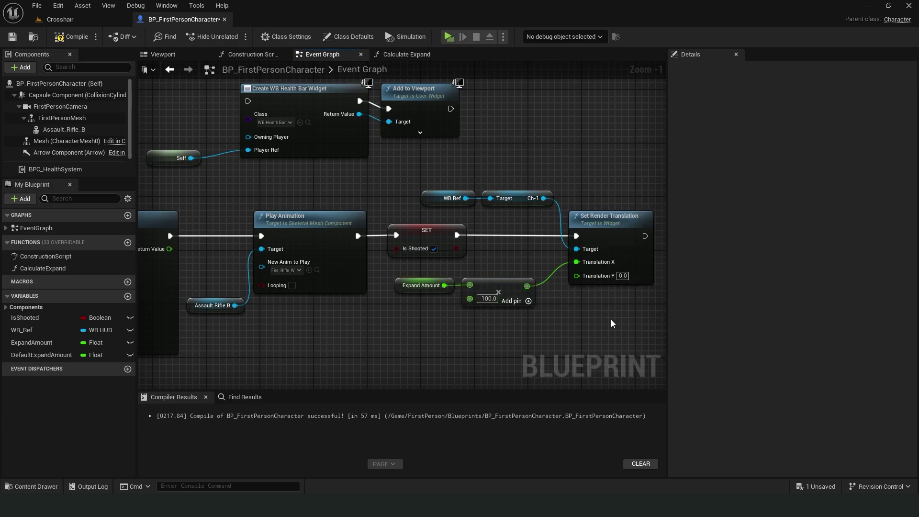
scroll(611, 320, down, 1)
scroll(577, 313, down, 1)
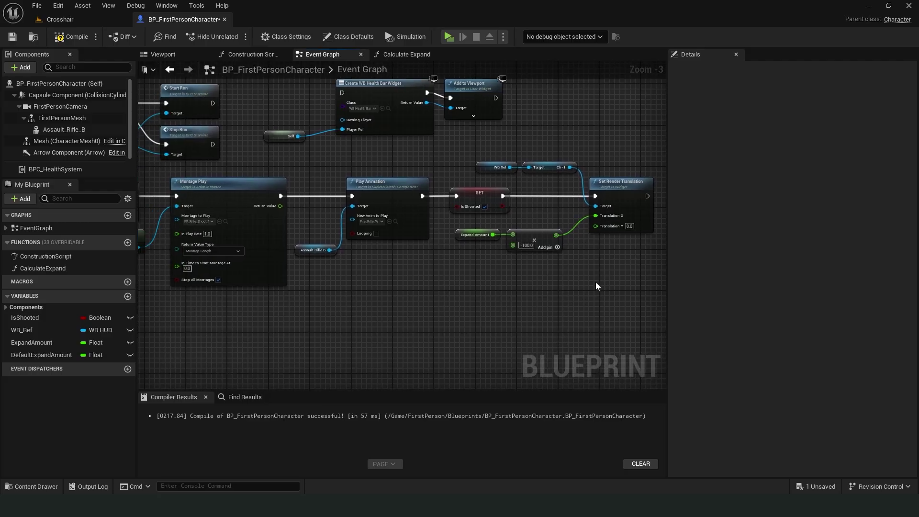
right_drag(601, 284, 598, 285)
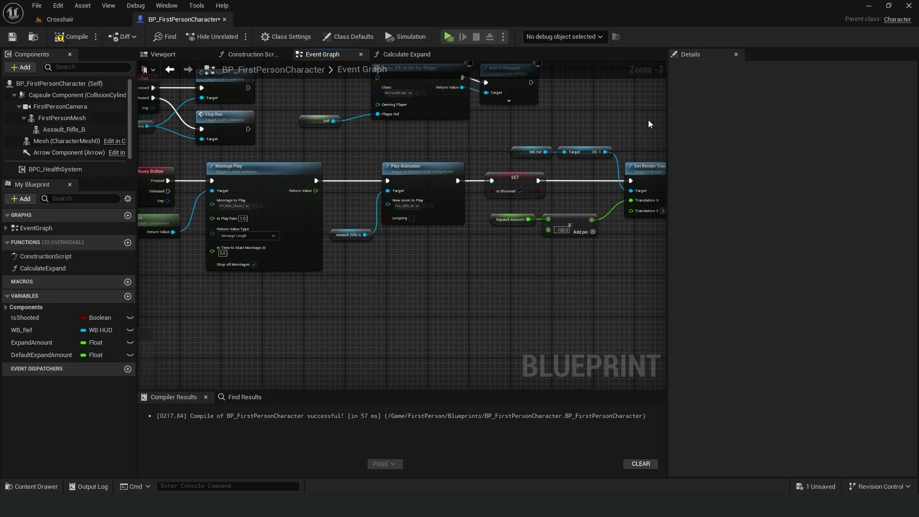
Duplicate the Ch-1 Set Render Translation chain and run the copy on mouse-button release
drag(648, 137, 527, 165)
key(ctrl+d)
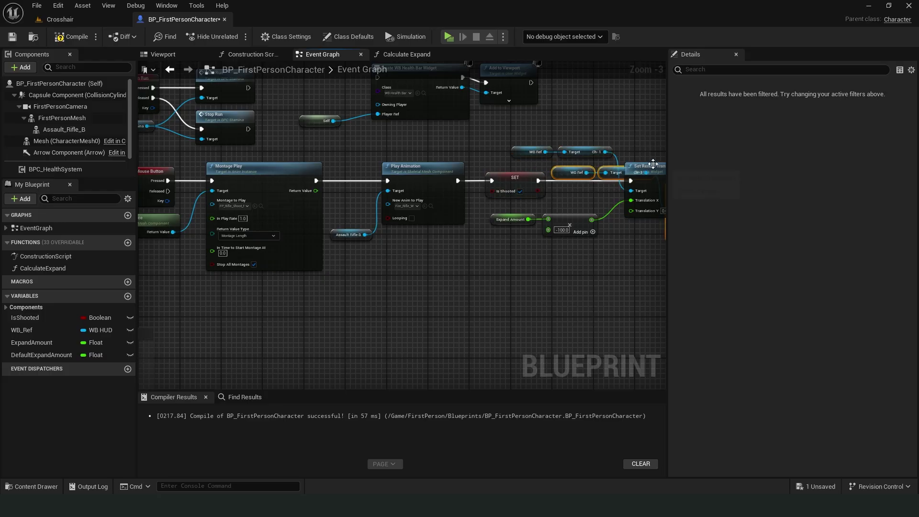
drag(607, 176, 553, 255)
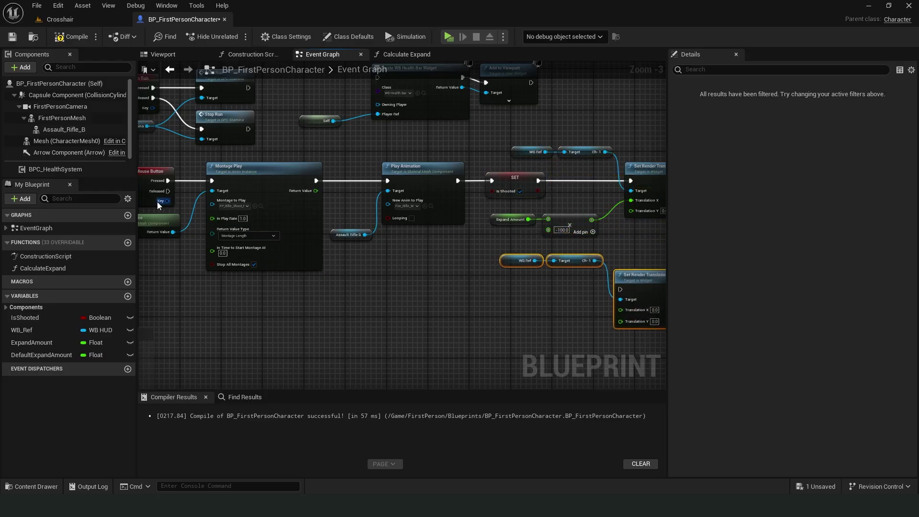
drag(166, 192, 620, 291)
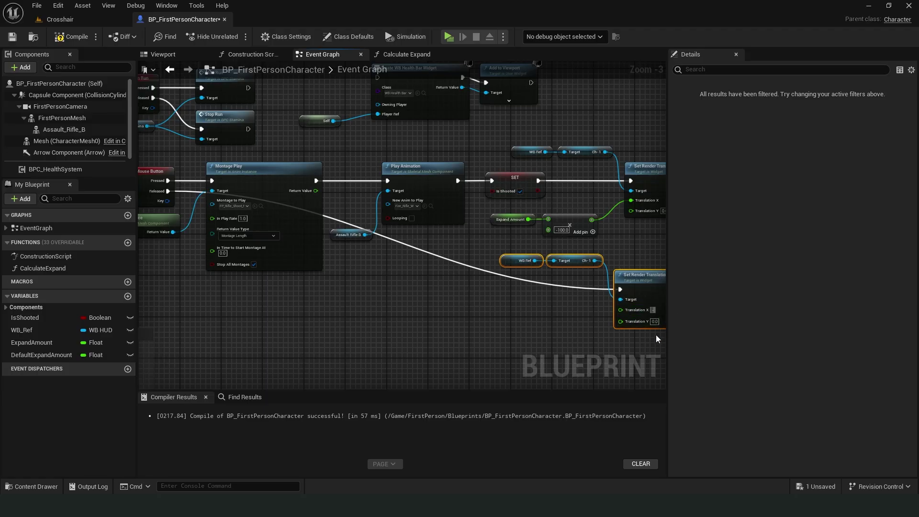
right_drag(596, 331, 542, 323)
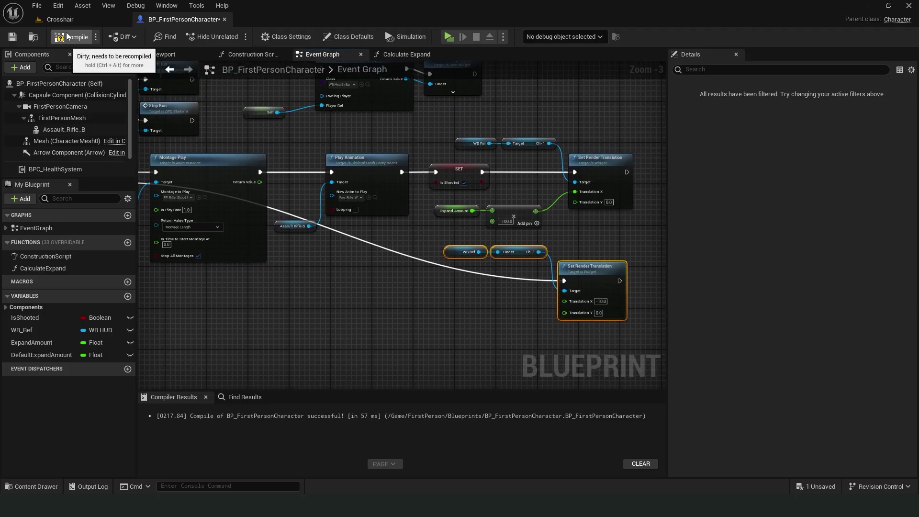
Play-test the game by firing the rifle to check the crosshair
click(448, 36)
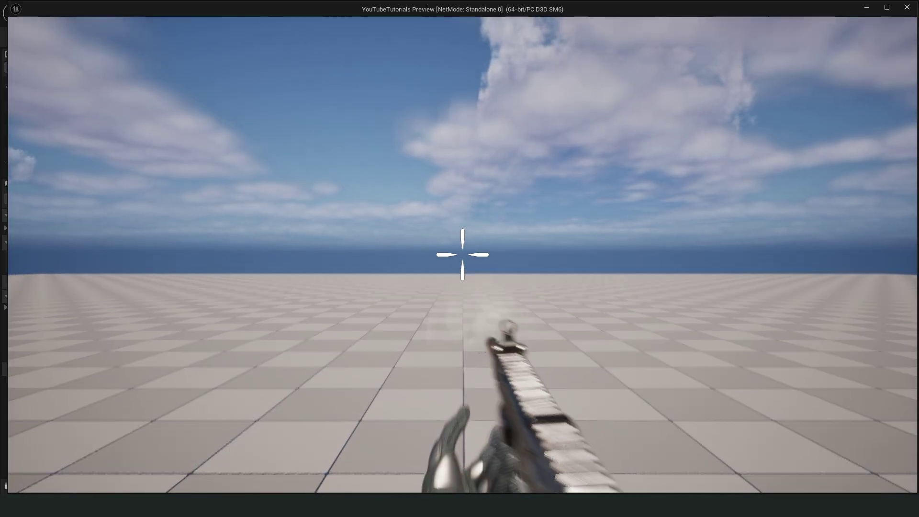
click(462, 254)
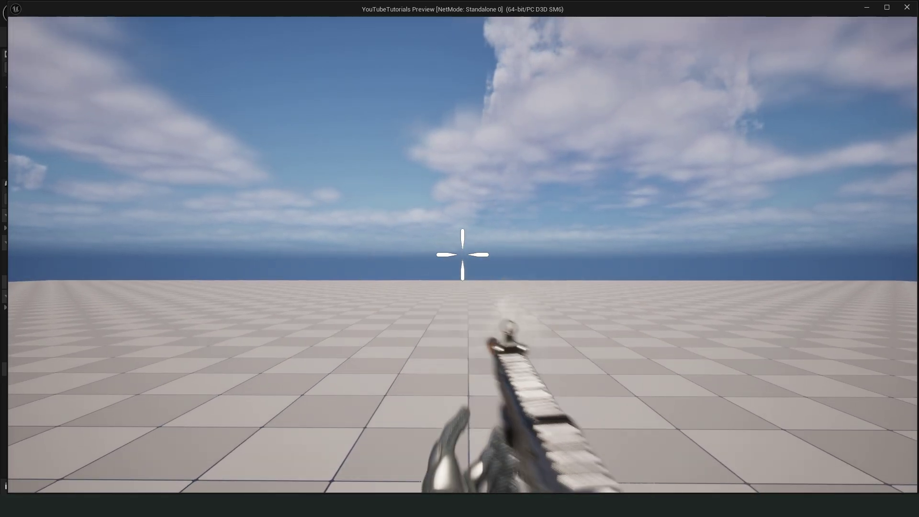
key(Escape)
Add Ch-2, Ch-3 and Ch-4 getters from the WB Ref node
right_drag(497, 304, 368, 314)
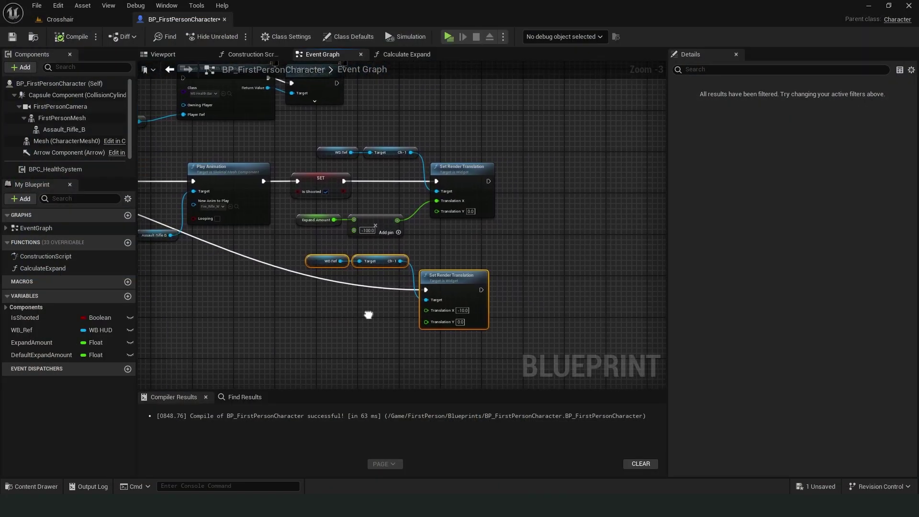
right_drag(417, 152, 348, 161)
mouse_move(262, 164)
mouse_down()
mouse_move(255, 142)
mouse_move(502, 147)
mouse_move(446, 142)
mouse_up()
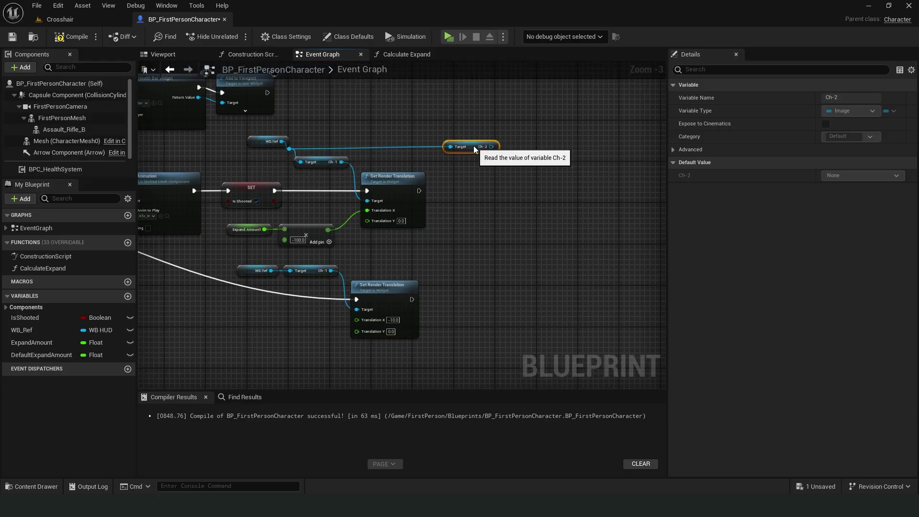
drag(289, 148, 596, 132)
click(593, 173)
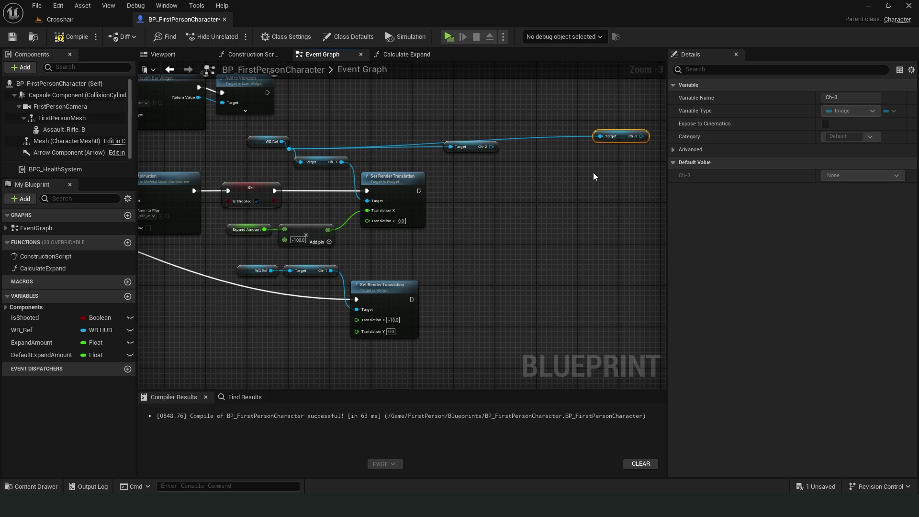
right_drag(593, 172, 511, 195)
drag(185, 153, 571, 172)
text(ch-4)
key(Return)
right_drag(590, 175, 584, 219)
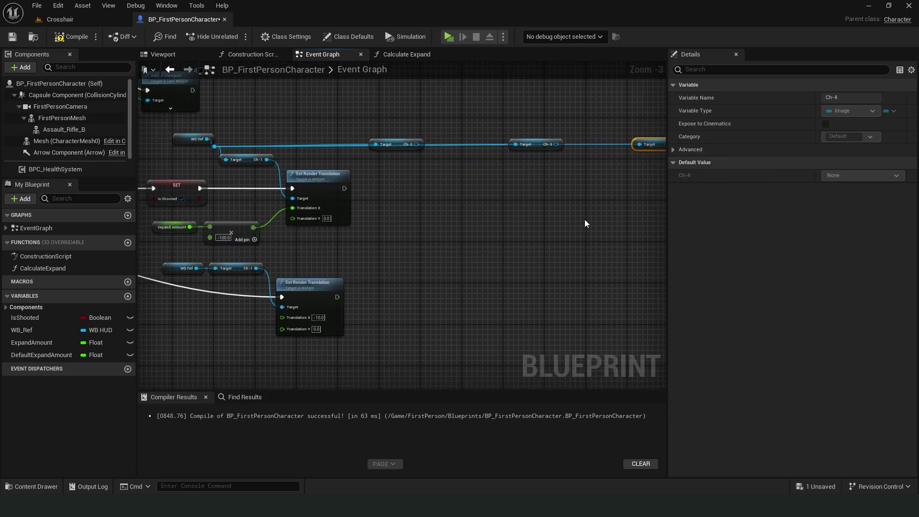
Paste three more Set Render Translation nodes and chain their execution wires
click(332, 176)
key(ctrl+c)
key(ctrl+v)
drag(338, 179, 445, 172)
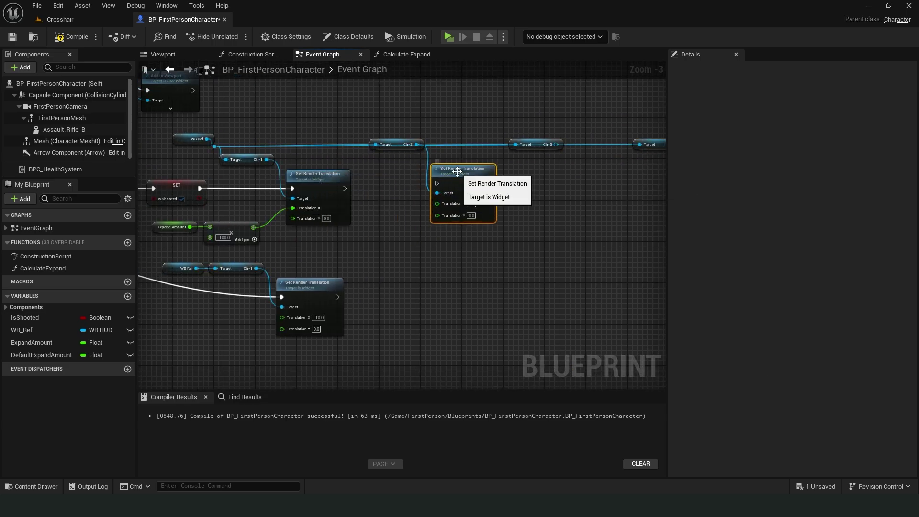
key(ctrl+v)
right_drag(557, 145, 408, 162)
key(ctrl+v)
mouse_move(539, 189)
mouse_down()
mouse_move(551, 185)
mouse_move(338, 205)
mouse_up()
right_drag(417, 263, 469, 285)
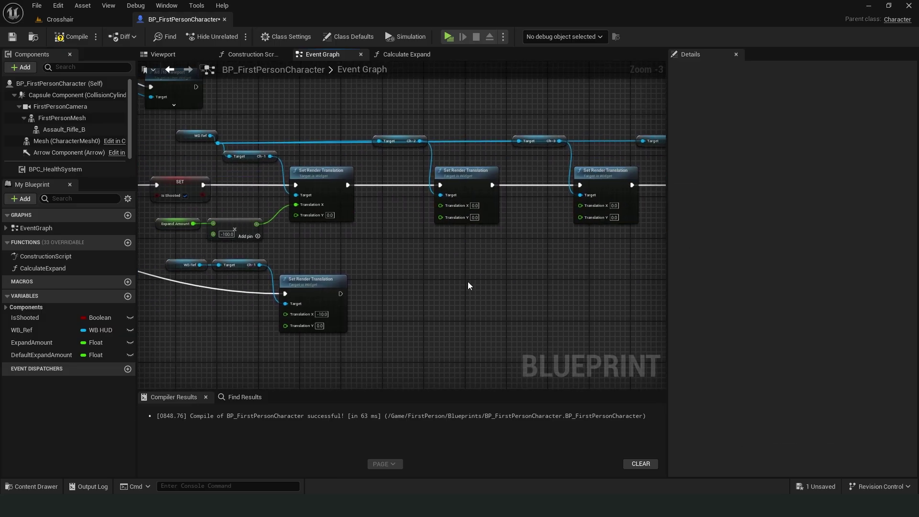
Copy the Expand Amount × -100 nodes beneath the following translation nodes
drag(177, 251, 152, 215)
key(ctrl+c)
key(ctrl+v)
key(ctrl+v)
right_drag(502, 323, 385, 320)
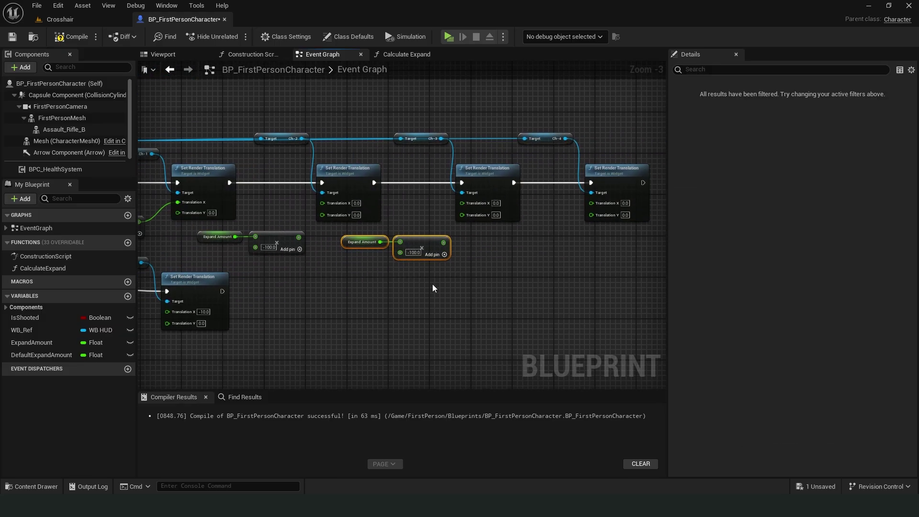
drag(445, 251, 562, 248)
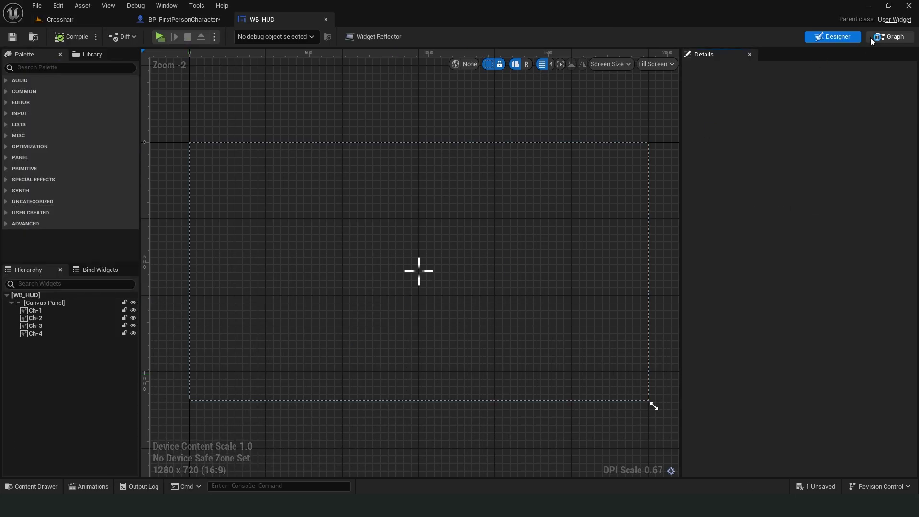
Check the Ch-2 and Ch-3 crosshair pieces in WB_HUD against the Event Graph
click(35, 317)
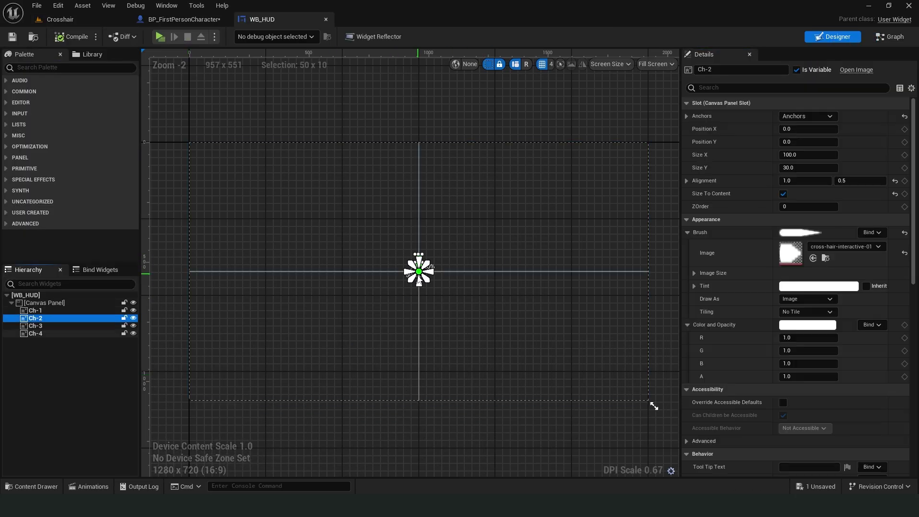
scroll(747, 364, down, 5)
click(184, 19)
scroll(425, 294, up, 2)
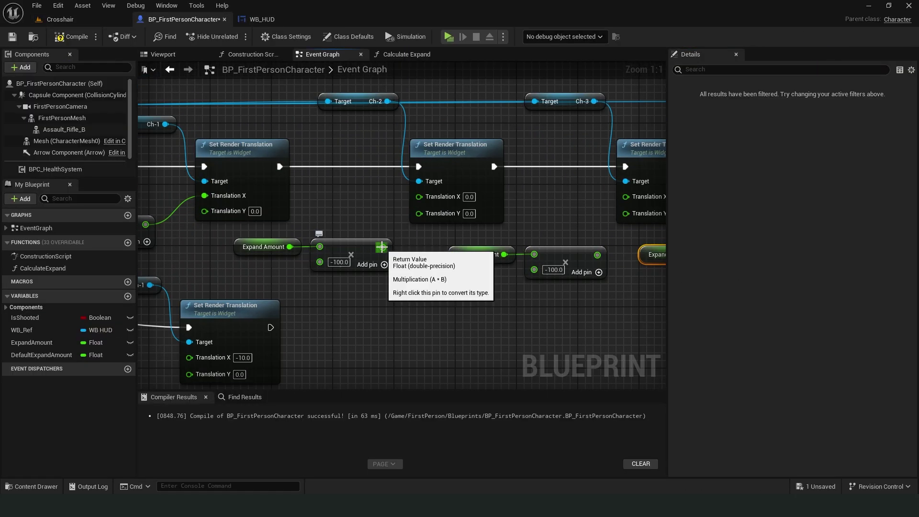
scroll(425, 298, up, 1)
click(257, 18)
click(34, 329)
click(184, 20)
Wire the Multiply results into the translation offsets and adjust the -100 multiplier
right_drag(547, 261, 409, 268)
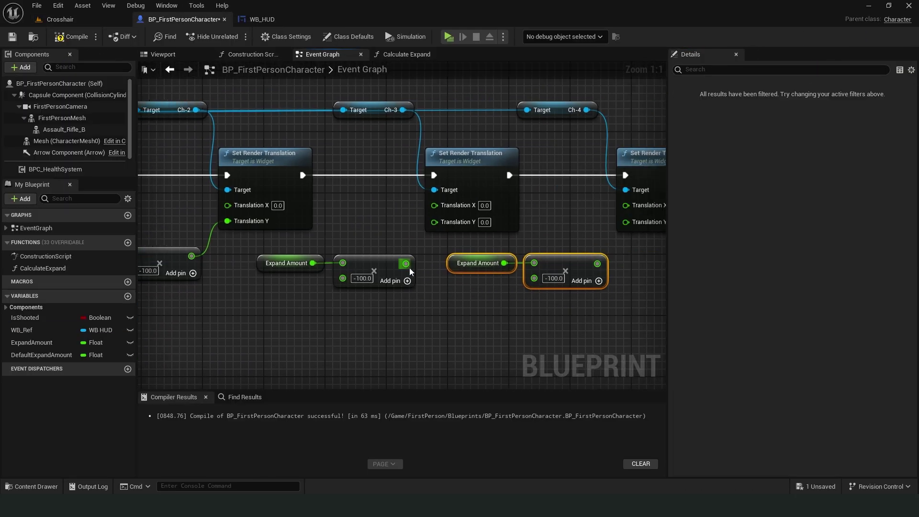
click(361, 279)
scroll(556, 279, down, 5)
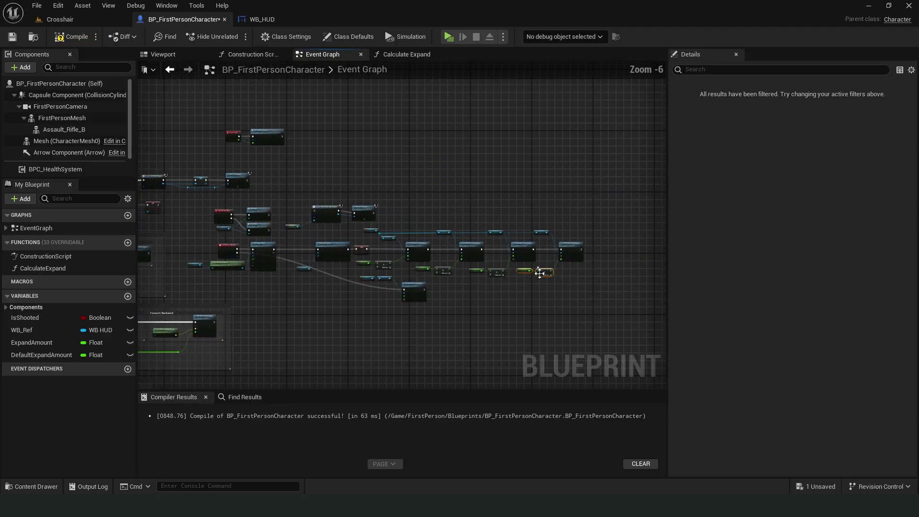
scroll(483, 236, up, 3)
scroll(402, 249, down, 1)
mouse_move(269, 221)
mouse_down()
mouse_move(270, 243)
mouse_move(418, 240)
mouse_up()
Add Ch-2, Ch-3 and Ch-4 getters from WB_Ref for the release chain
click(471, 376)
drag(246, 225, 468, 270)
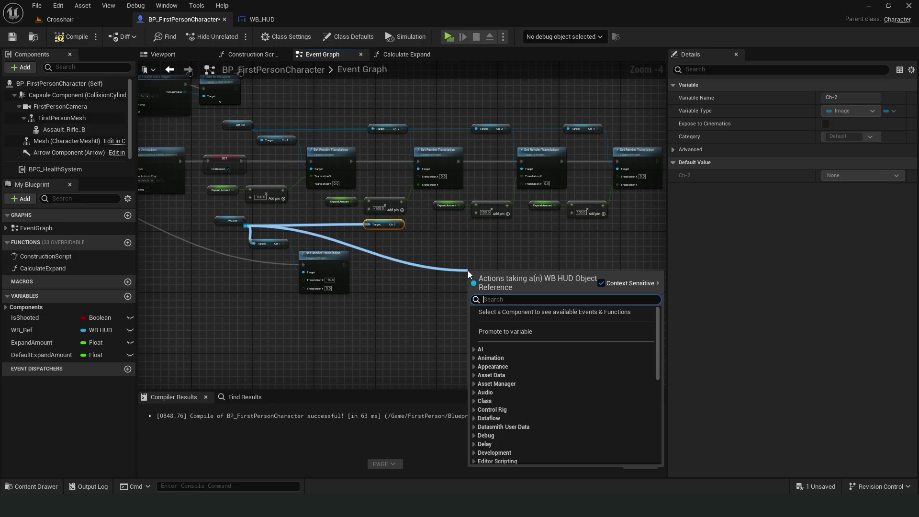
text(ch-3)
key(Return)
drag(245, 224, 508, 268)
text(ch-4)
key(Return)
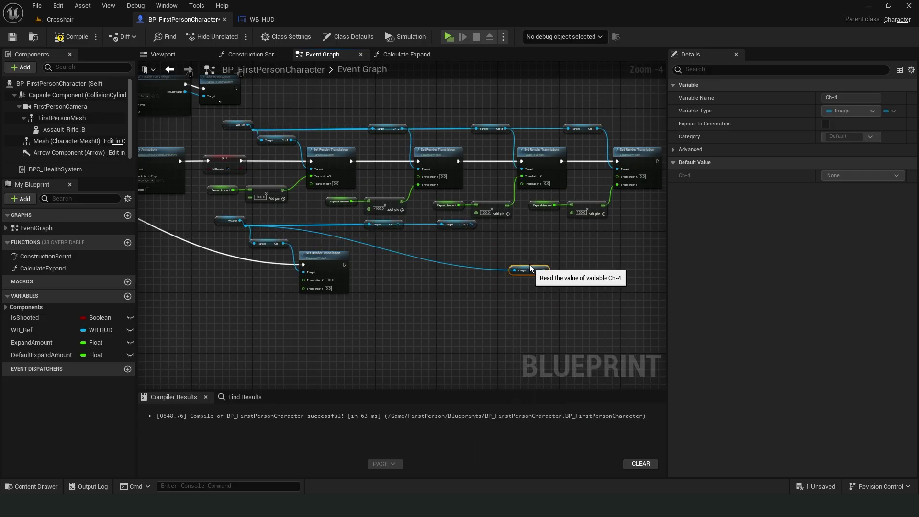
drag(557, 215, 380, 232)
scroll(434, 274, up, 3)
Chain copied translation nodes targeting Ch-2, Ch-3 and Ch-4 with ±10 offsets
click(262, 236)
key(ctrl+c)
key(ctrl+v)
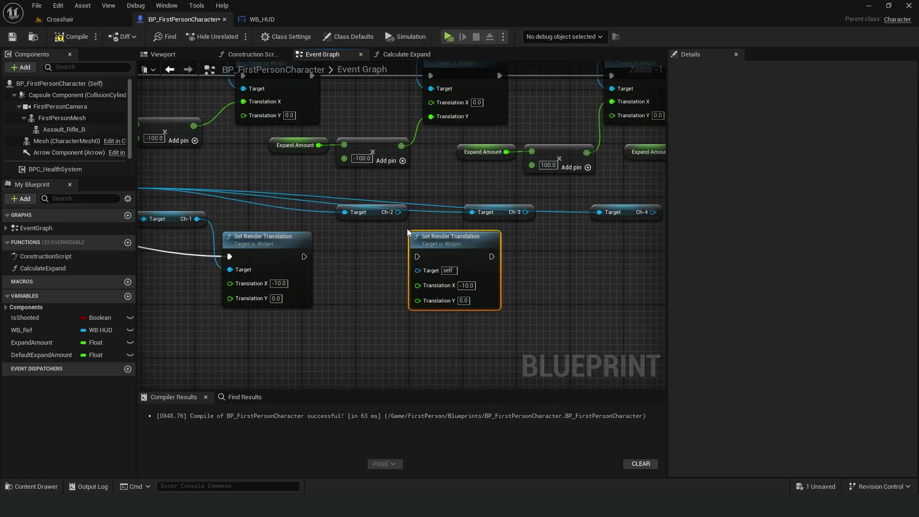
key(ctrl+v)
drag(495, 246, 610, 239)
drag(524, 212, 560, 277)
right_drag(575, 330, 431, 323)
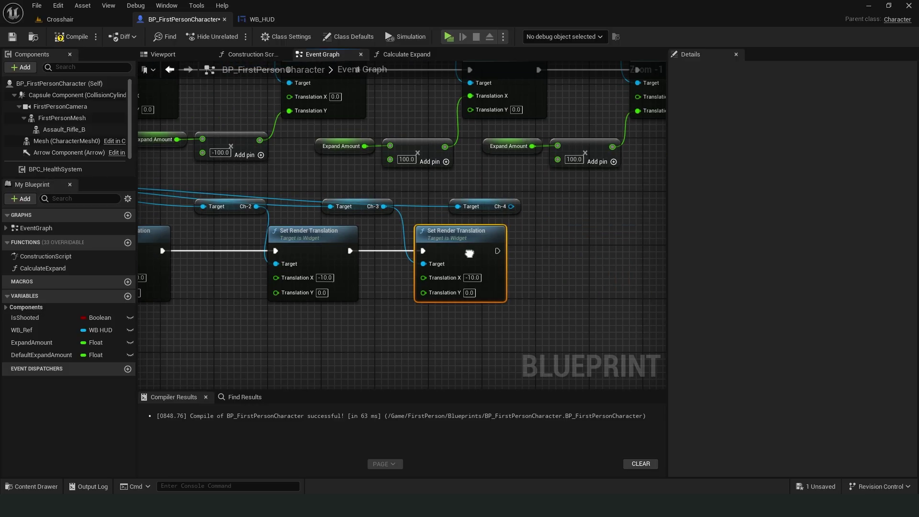
drag(352, 241, 595, 233)
drag(479, 204, 538, 261)
click(544, 249)
scroll(544, 249, down, 1)
right_drag(543, 250, 533, 317)
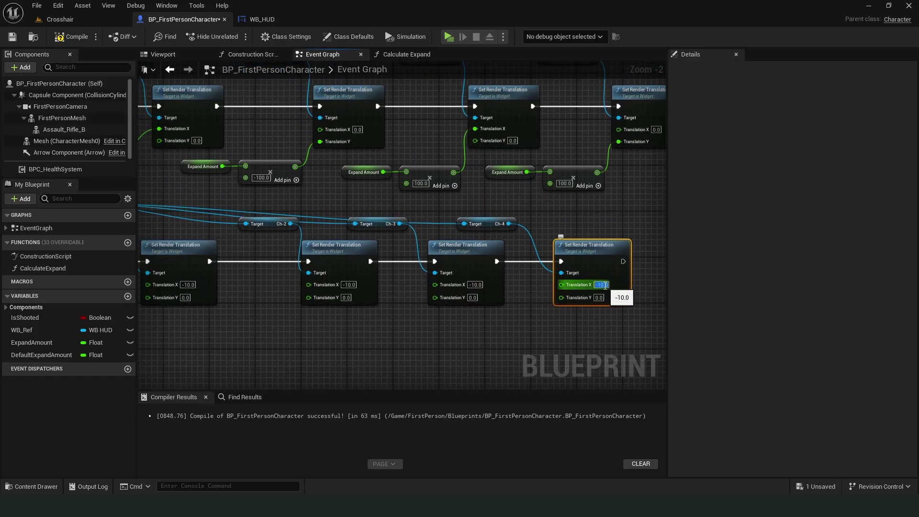
text(0)
key(Tab)
text(10)
click(474, 284)
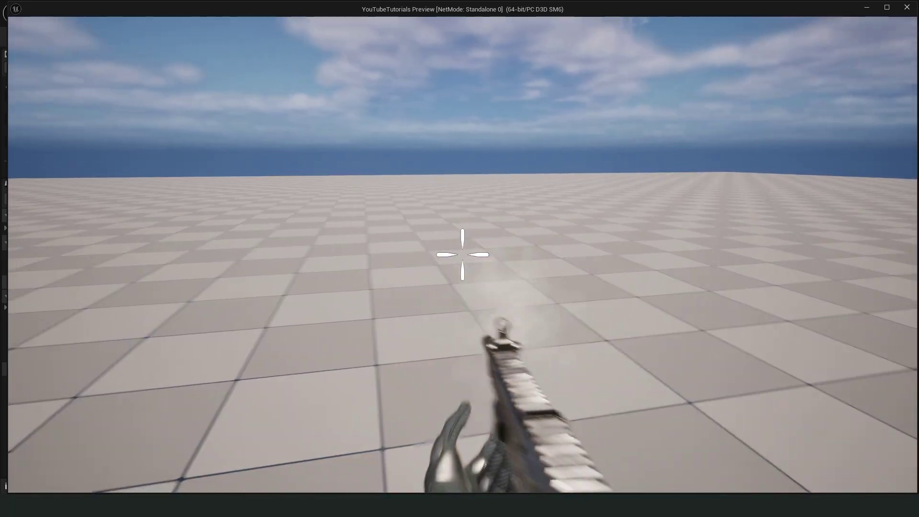
Play-test firing the gun twice to watch the crosshair spread
click(463, 254)
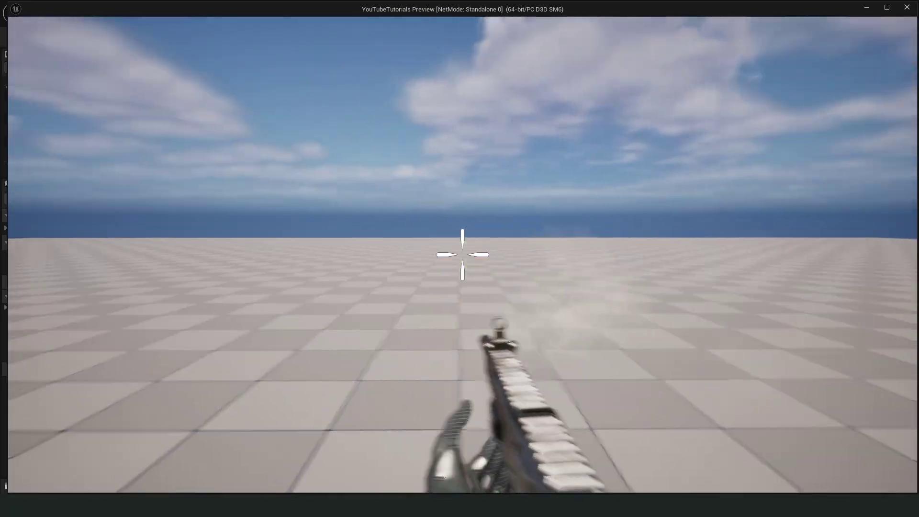
click(462, 255)
key(Escape)
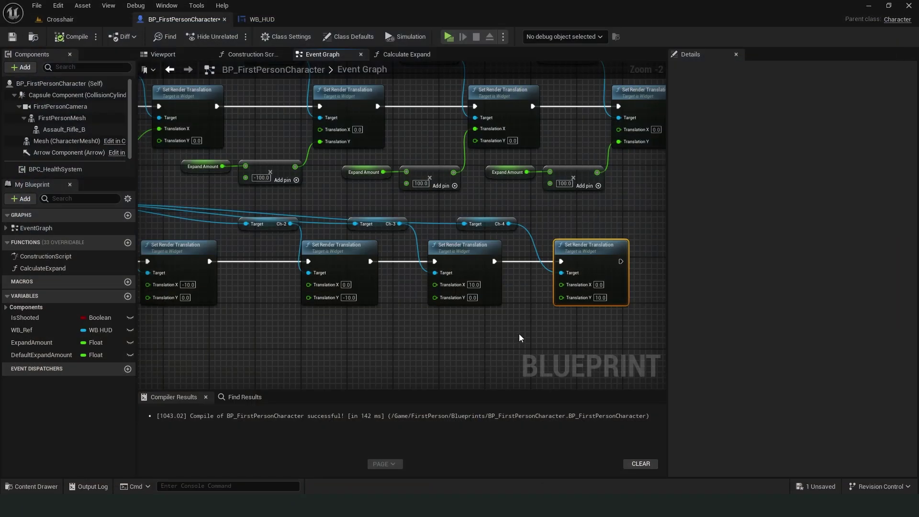
scroll(520, 334, down, 2)
scroll(532, 313, down, 2)
scroll(587, 326, up, 2)
scroll(572, 322, down, 2)
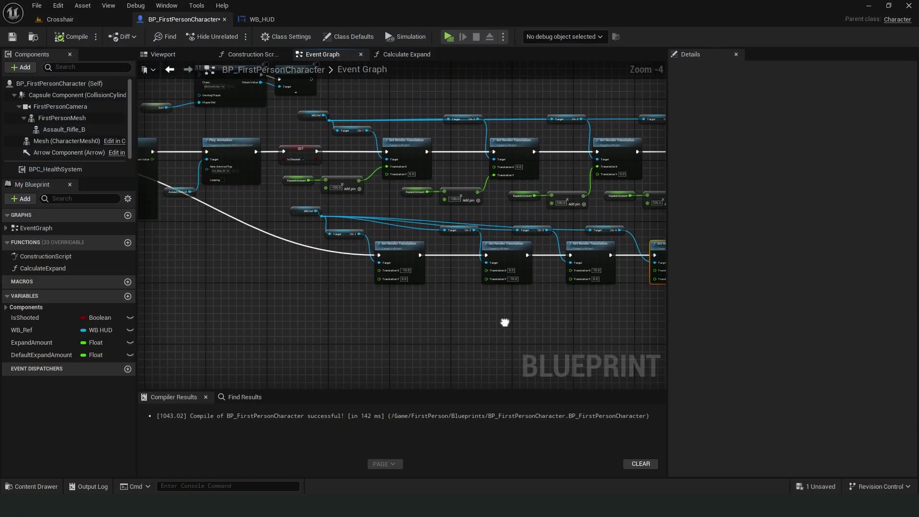
scroll(532, 317, up, 2)
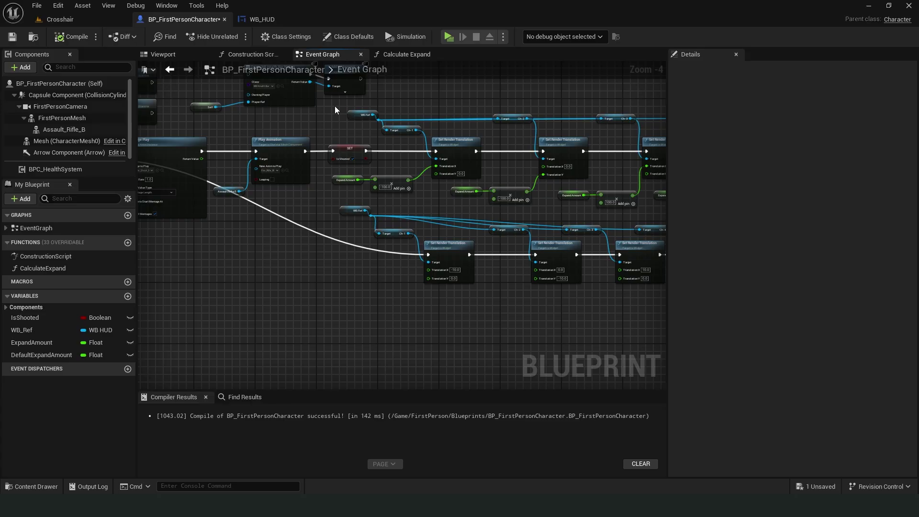
Collapse the upper spread chain into an Expand function placed next to SET
right_drag(334, 105, 402, 126)
scroll(612, 243, down, 2)
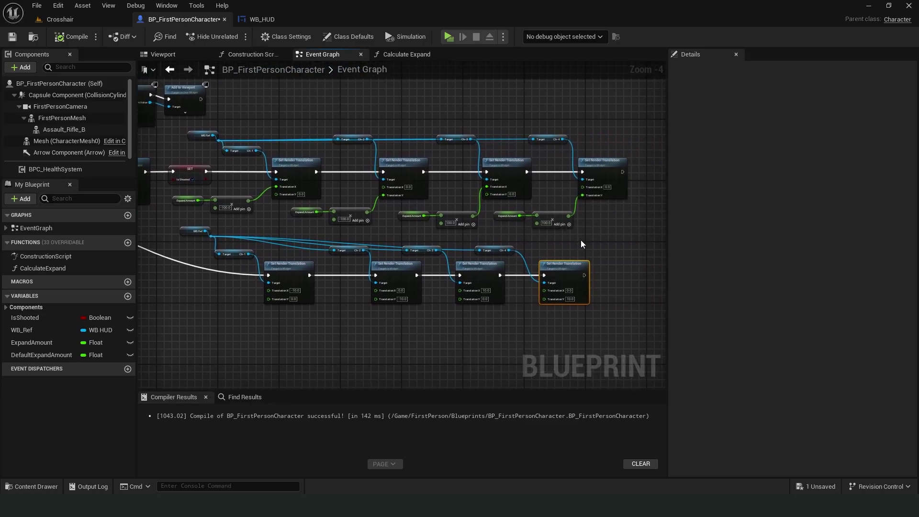
scroll(581, 239, up, 2)
click(636, 246)
drag(642, 237, 222, 98)
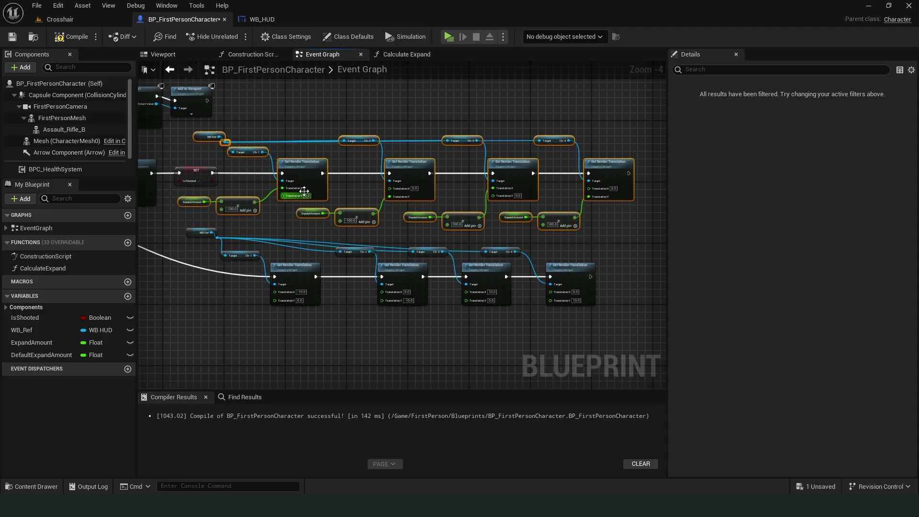
right_click(306, 165)
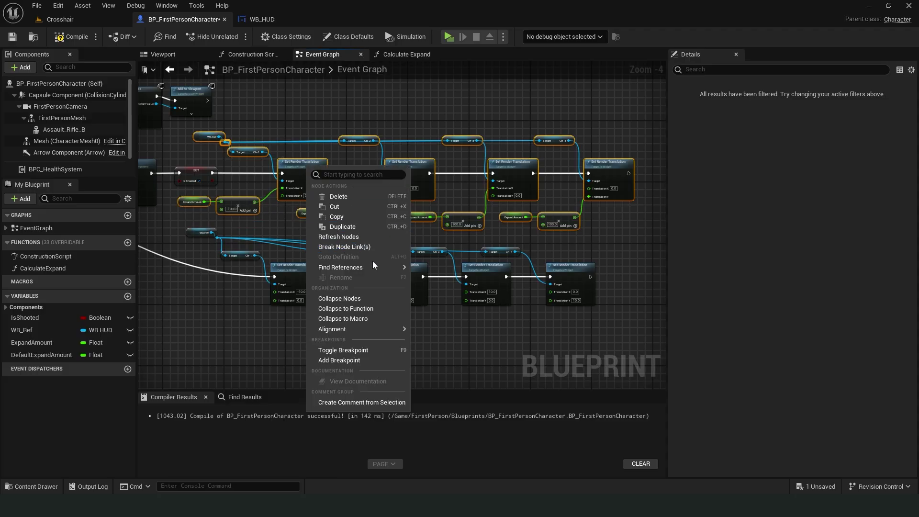
click(355, 307)
text(Expand)
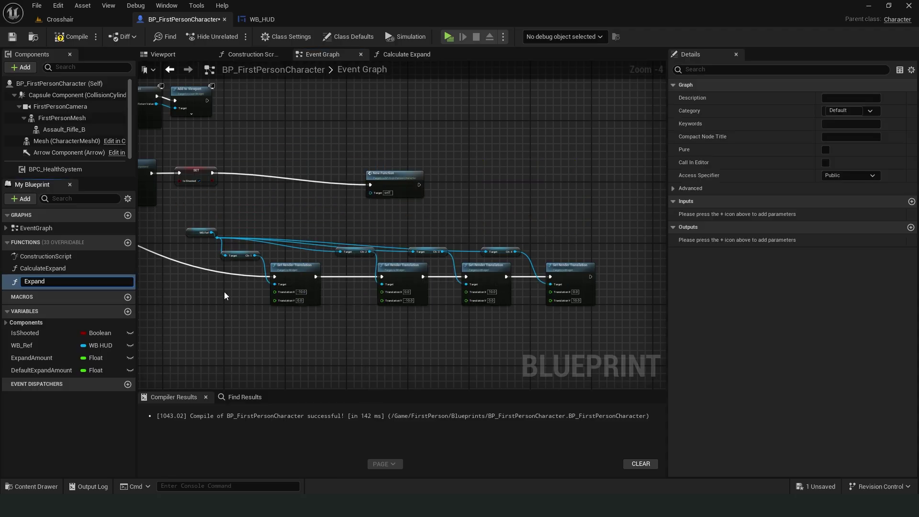
key(Return)
drag(400, 177, 261, 163)
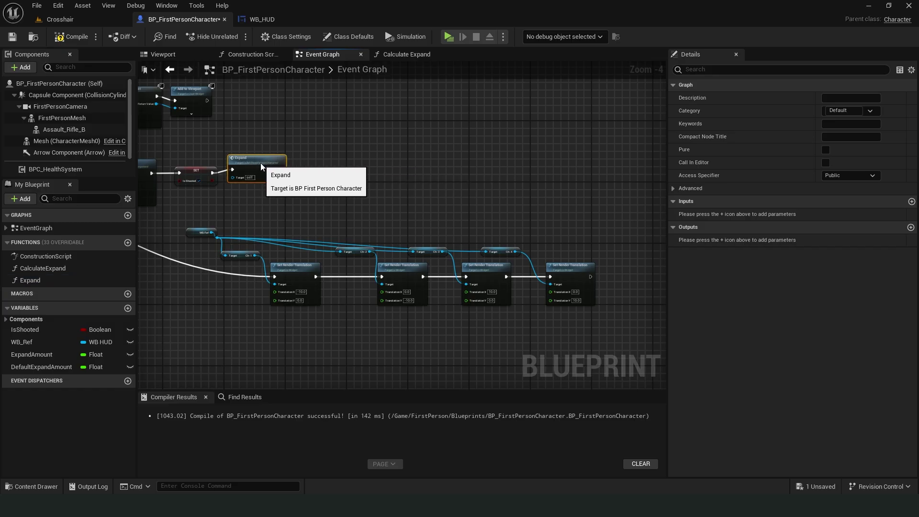
Collapse the lower reset chain into a Normal function placed beside Expand
drag(190, 212, 567, 316)
right_click(574, 275)
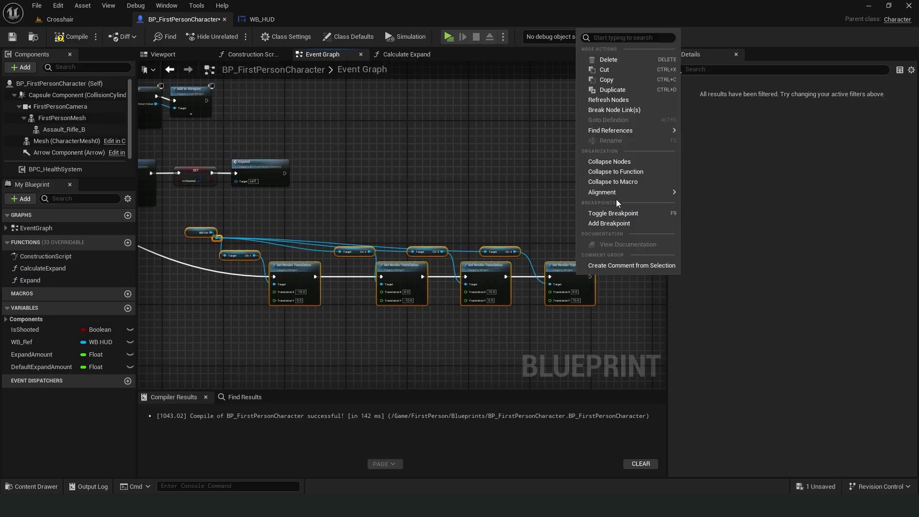
click(612, 173)
text(Normal)
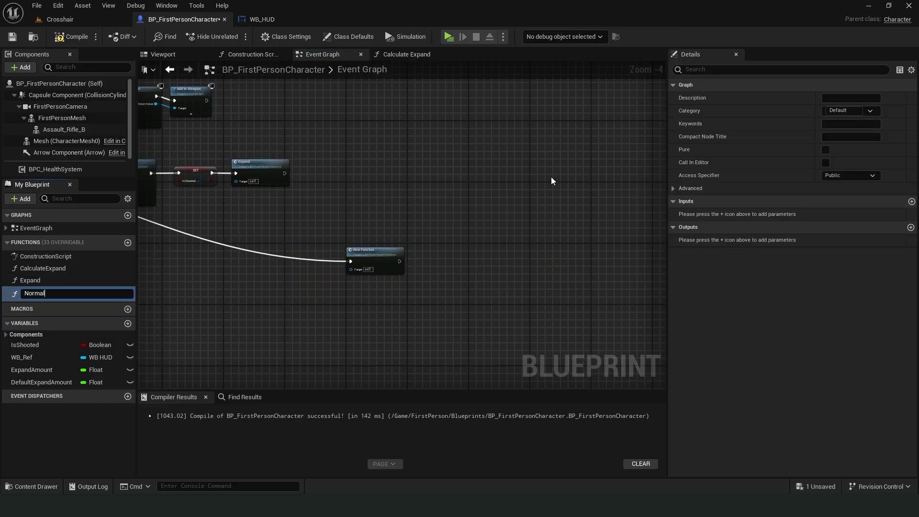
key(Return)
drag(378, 252, 265, 202)
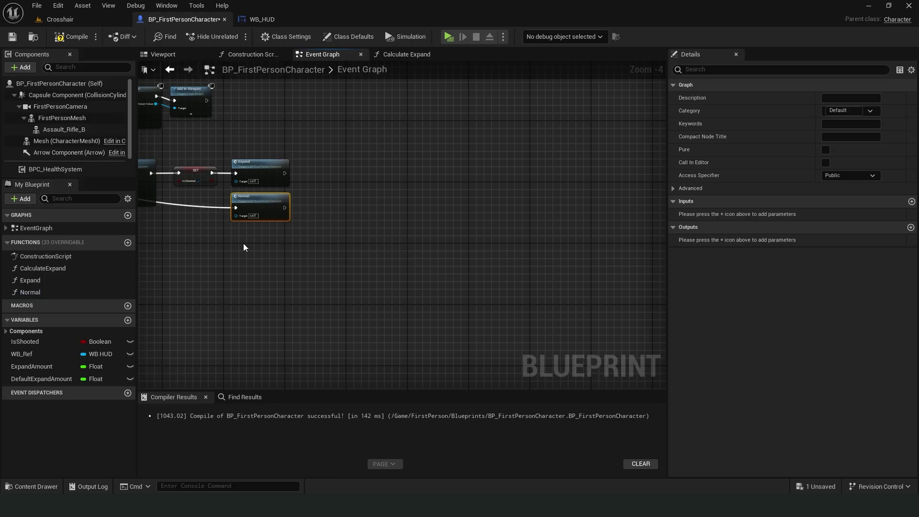
scroll(244, 247, up, 2)
Call Expand after running starts and briefly play-test movement
mouse_move(30, 281)
mouse_down()
mouse_move(396, 201)
mouse_move(372, 181)
mouse_up()
mouse_move(35, 293)
mouse_down()
mouse_move(363, 239)
mouse_move(393, 210)
mouse_move(398, 227)
mouse_up()
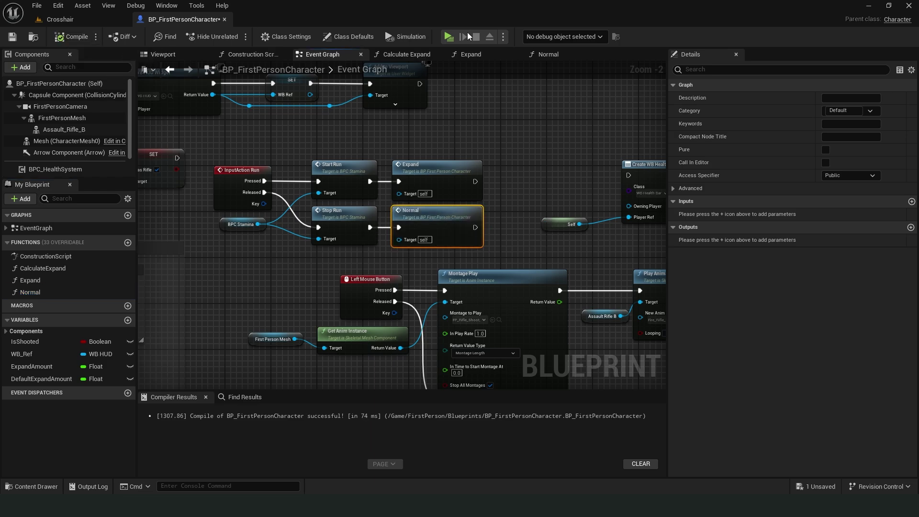
click(448, 36)
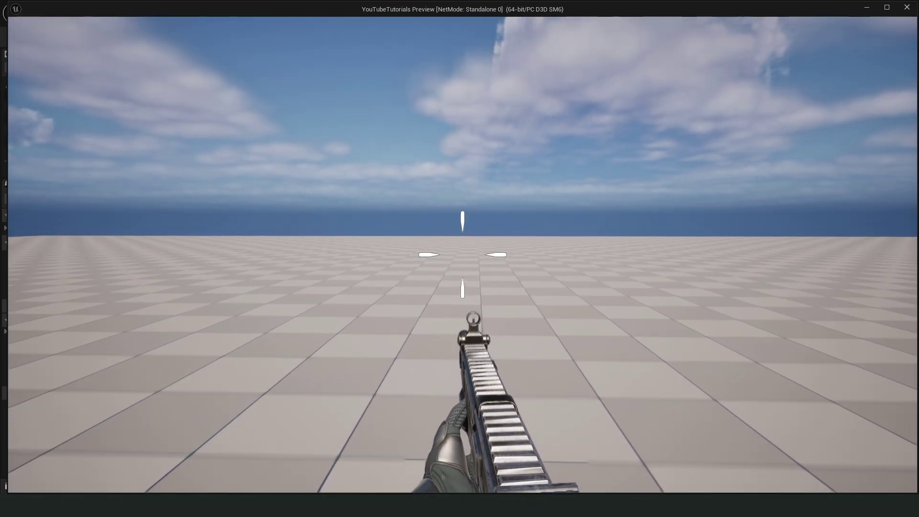
key(w)
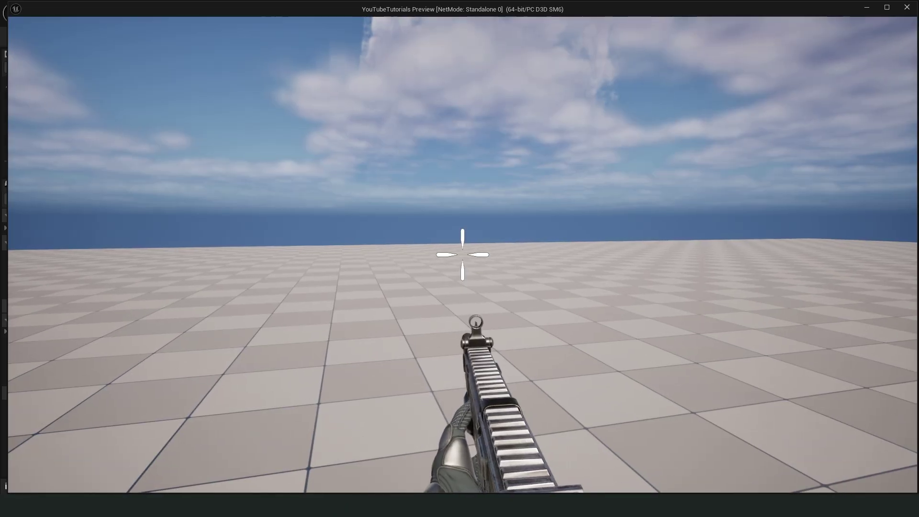
key(Escape)
Wire Jump to Expand and Stop Jumping to Normal, compile, and launch a test
right_drag(243, 278, 315, 199)
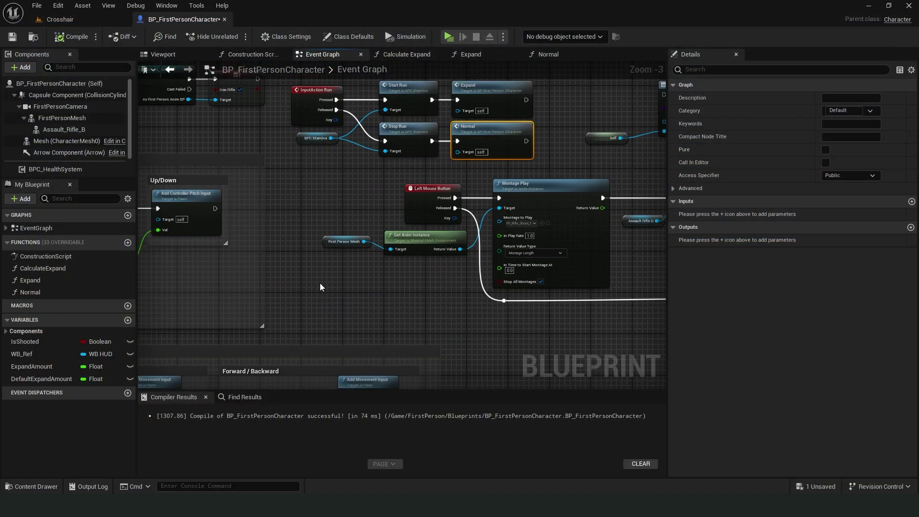
right_drag(320, 288, 396, 179)
scroll(473, 157, down, 2)
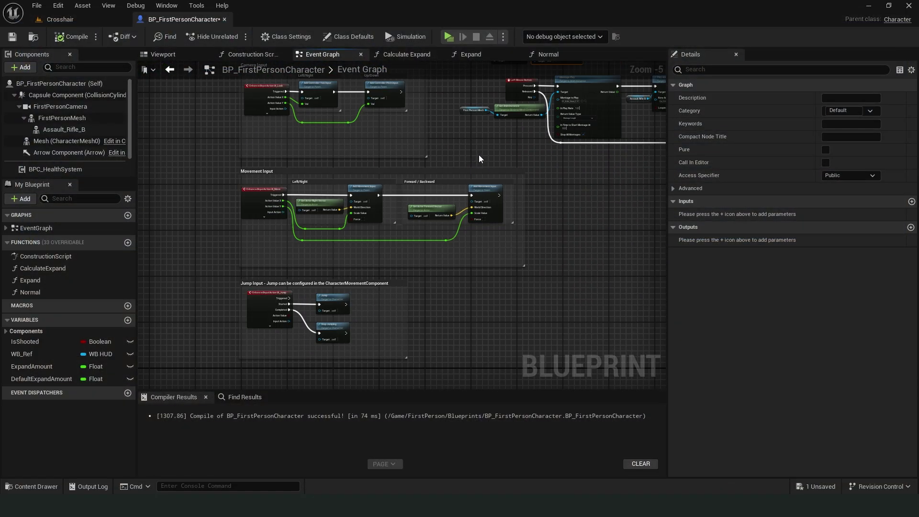
right_drag(402, 344, 399, 262)
scroll(398, 262, up, 4)
mouse_move(31, 281)
mouse_down()
mouse_move(351, 229)
mouse_move(331, 219)
mouse_up()
mouse_move(31, 292)
mouse_down()
mouse_move(368, 288)
mouse_move(356, 263)
mouse_move(332, 287)
mouse_up()
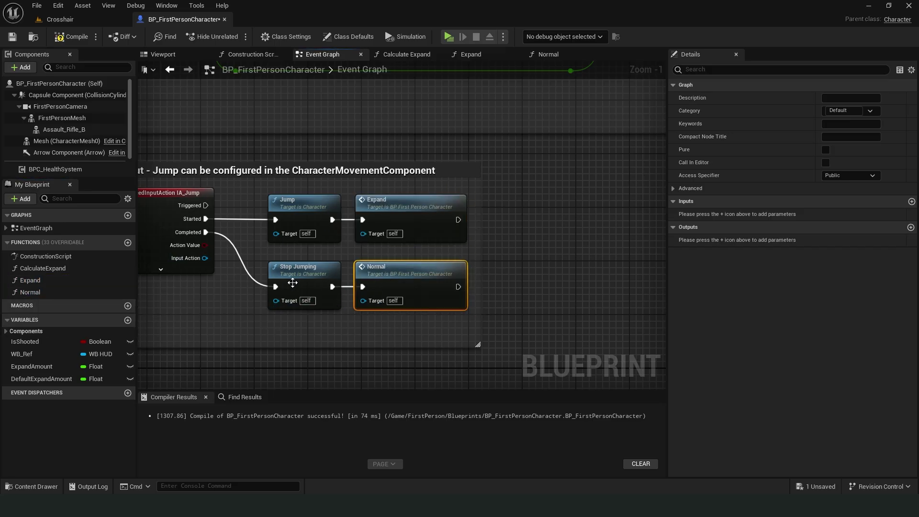
click(67, 36)
click(448, 37)
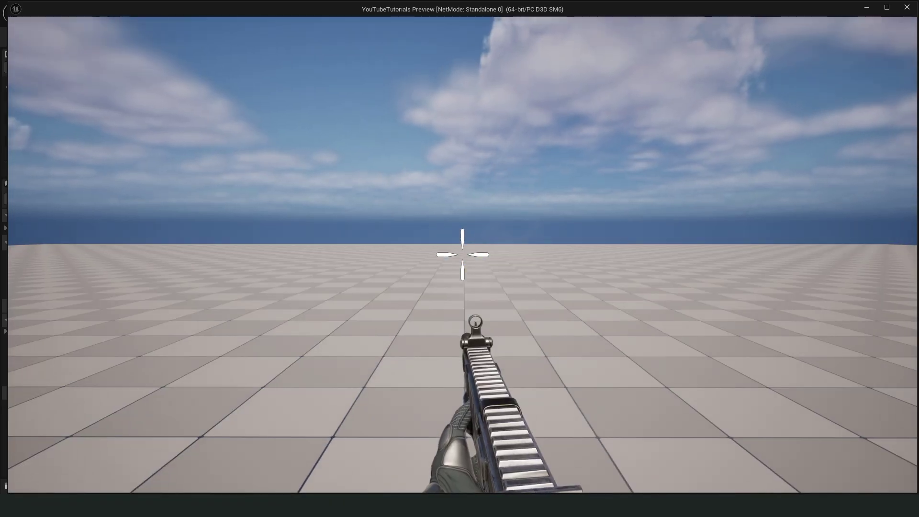
Give the Expand function a float input named MultiplyAmount
key(Escape)
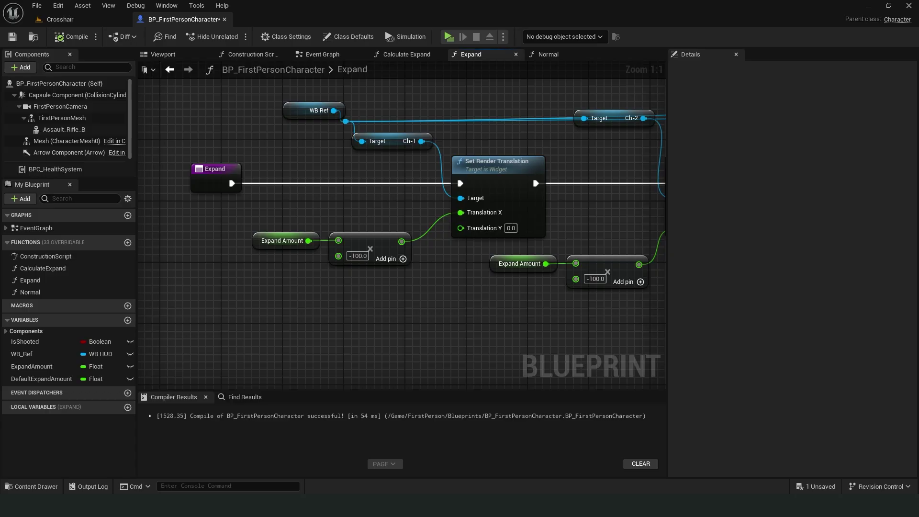
click(217, 171)
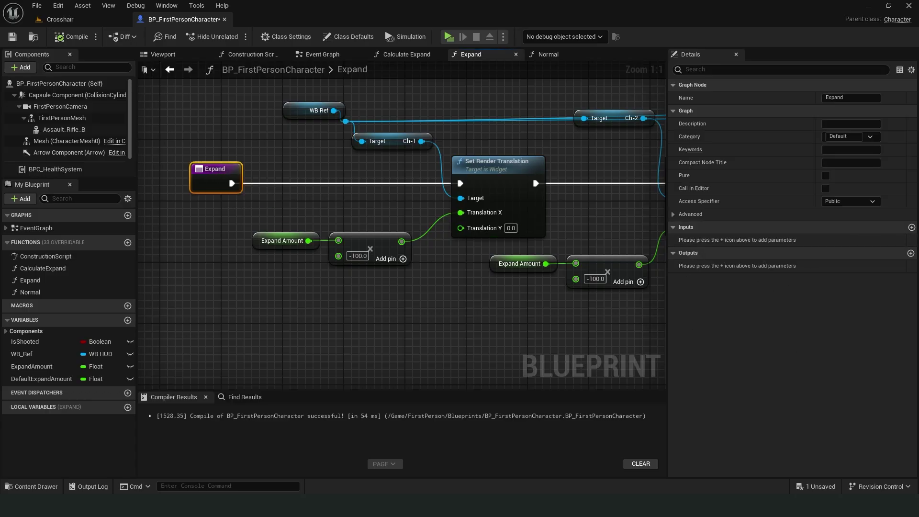
click(911, 228)
text(M)
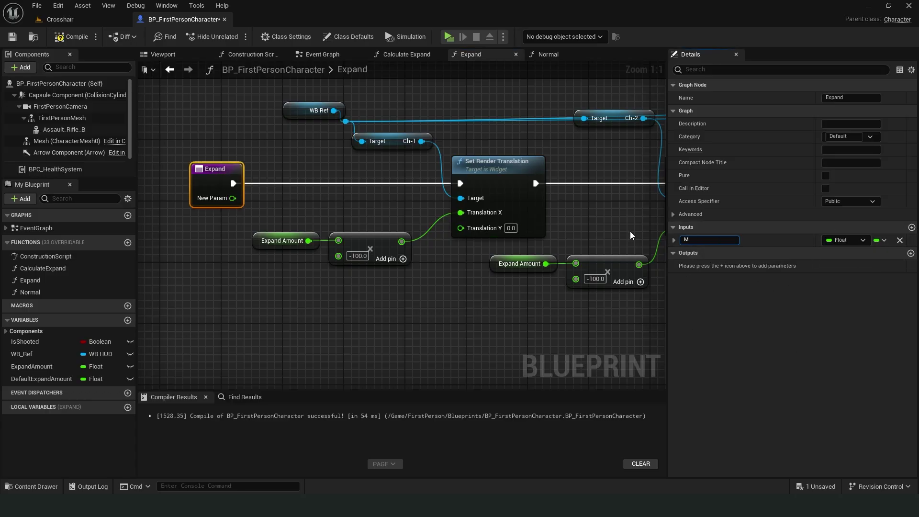
text(ultiplyAmount)
key(Return)
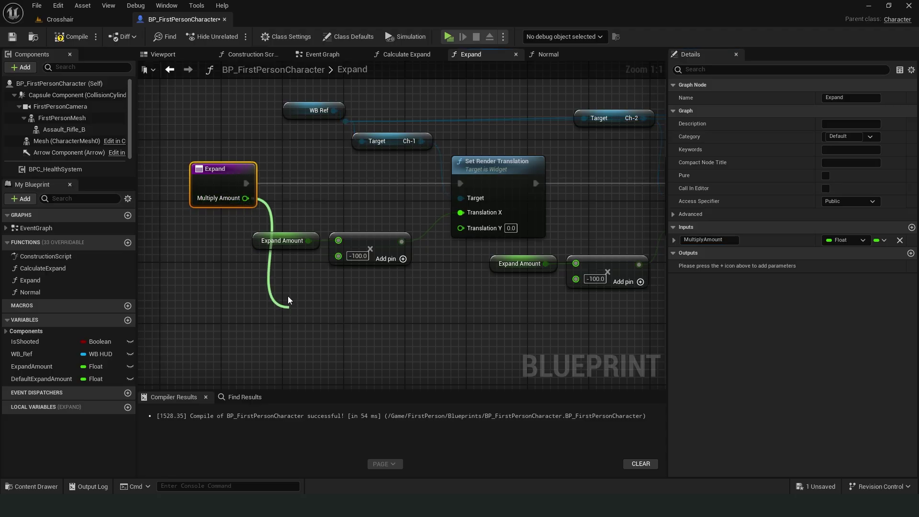
Route MultiplyAmount through -1.0 multipliers into each offset calculation and compile
drag(246, 197, 288, 296)
text(mul)
key(Return)
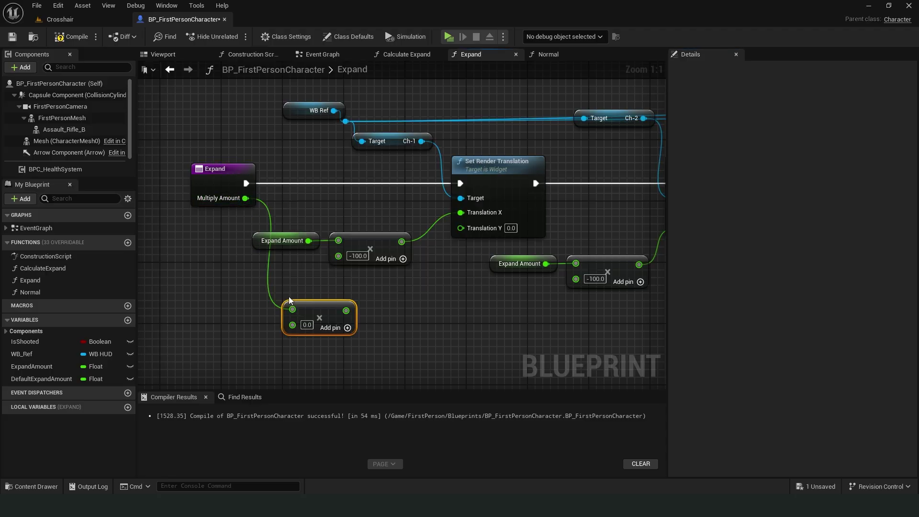
click(306, 325)
text(-1)
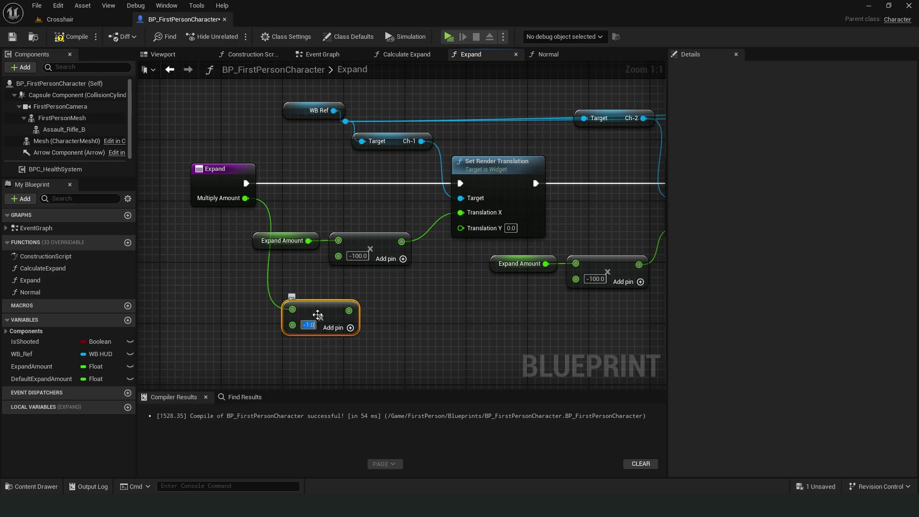
mouse_move(317, 315)
mouse_down()
mouse_move(279, 285)
mouse_move(338, 255)
mouse_up()
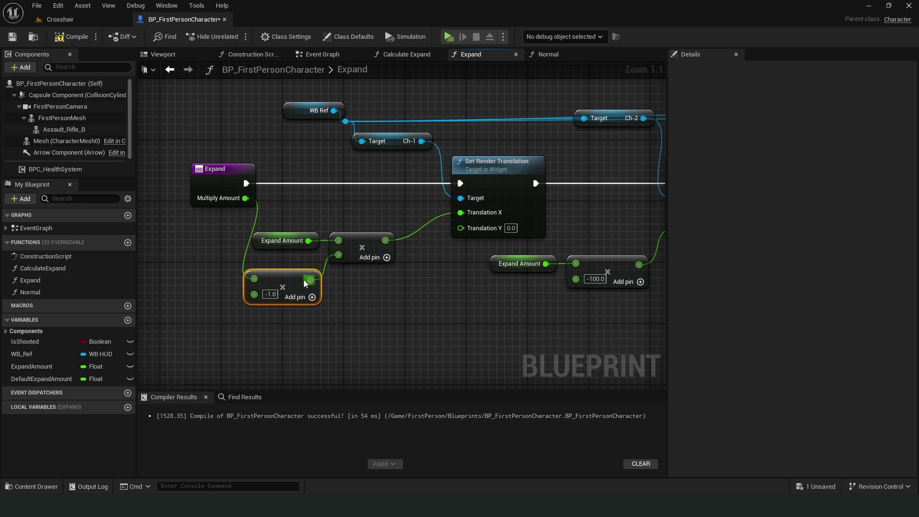
key(ctrl+w)
mouse_move(341, 286)
mouse_down()
mouse_move(524, 299)
mouse_move(575, 278)
mouse_up()
drag(483, 295, 251, 199)
scroll(418, 338, down, 2)
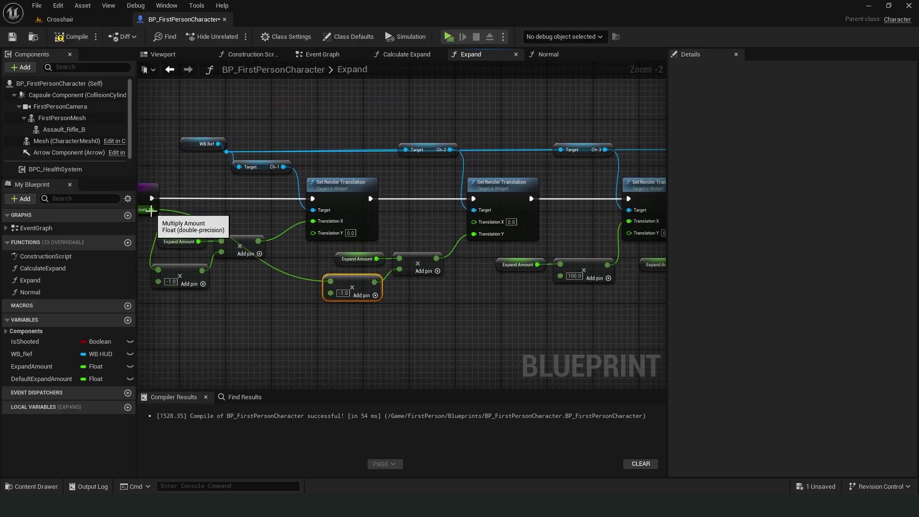
drag(149, 210, 560, 276)
scroll(505, 319, down, 1)
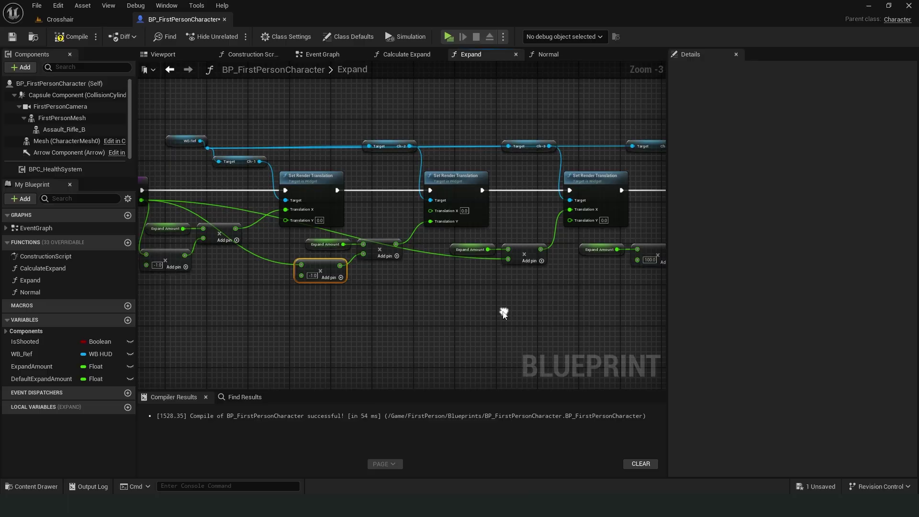
drag(142, 200, 634, 260)
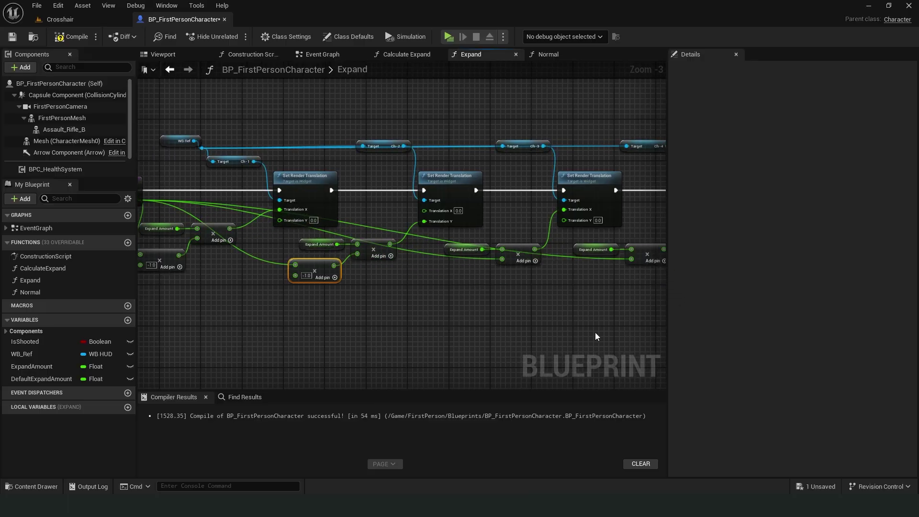
click(73, 40)
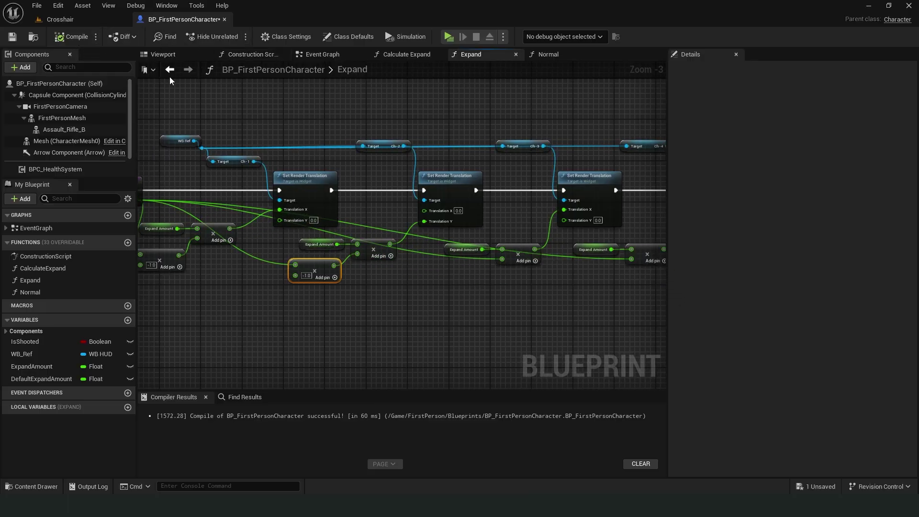
Set the jump Expand call's Multiply Amount to 100 and play-test it
click(328, 57)
scroll(421, 309, up, 1)
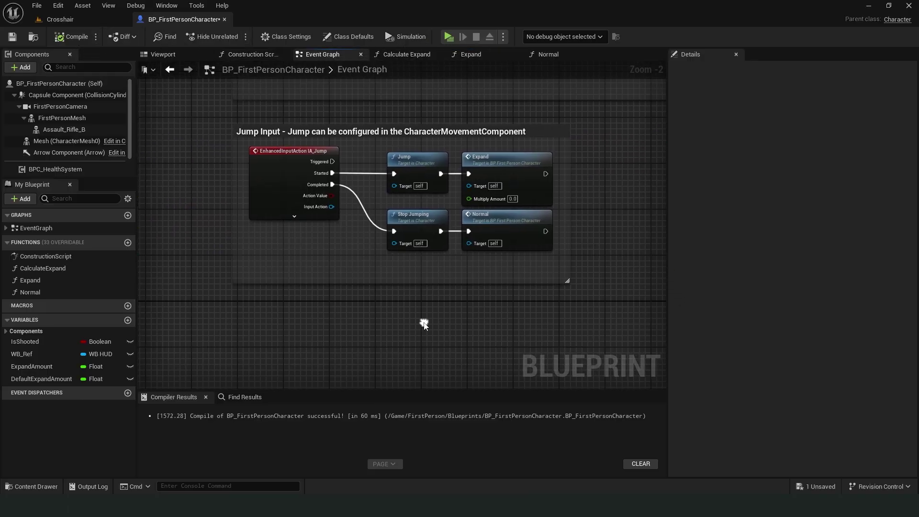
click(512, 199)
text(100)
key(Return)
click(447, 36)
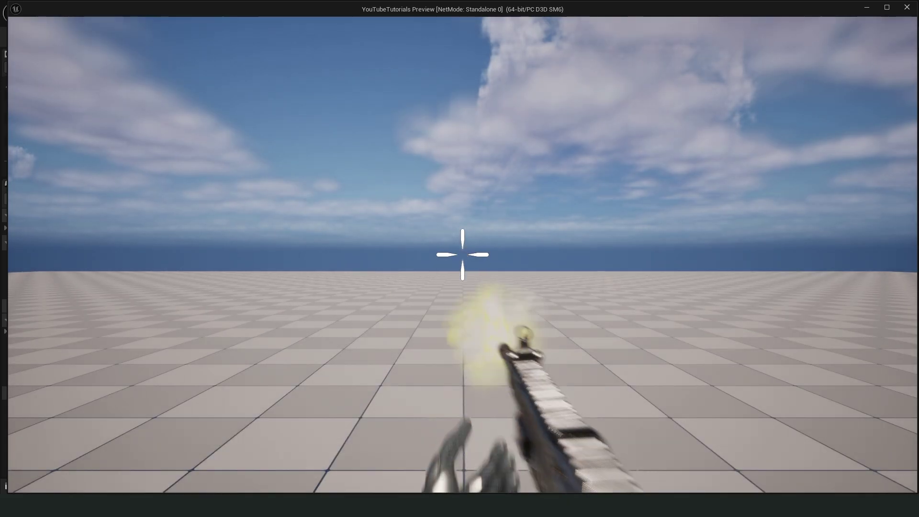
key(Escape)
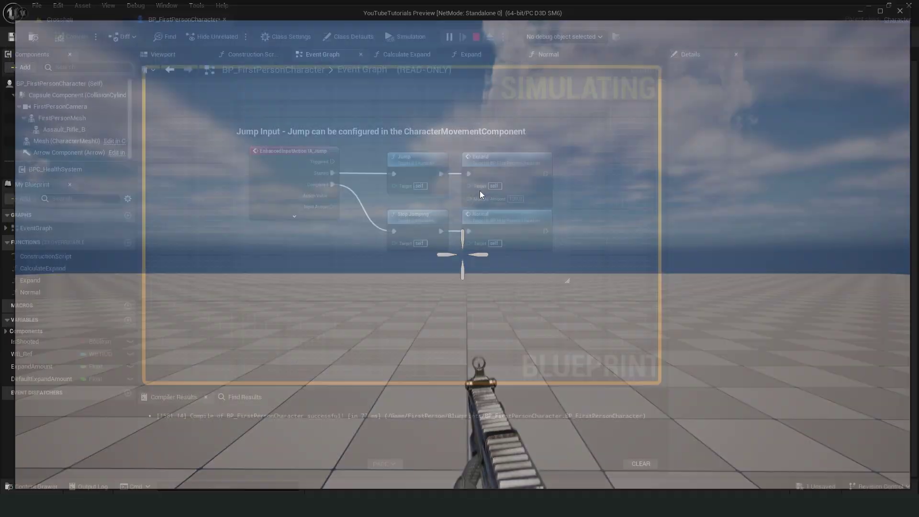
Arrange the fire (150) and run (200) Expand calls, then play-test running and firing
right_drag(595, 208, 416, 241)
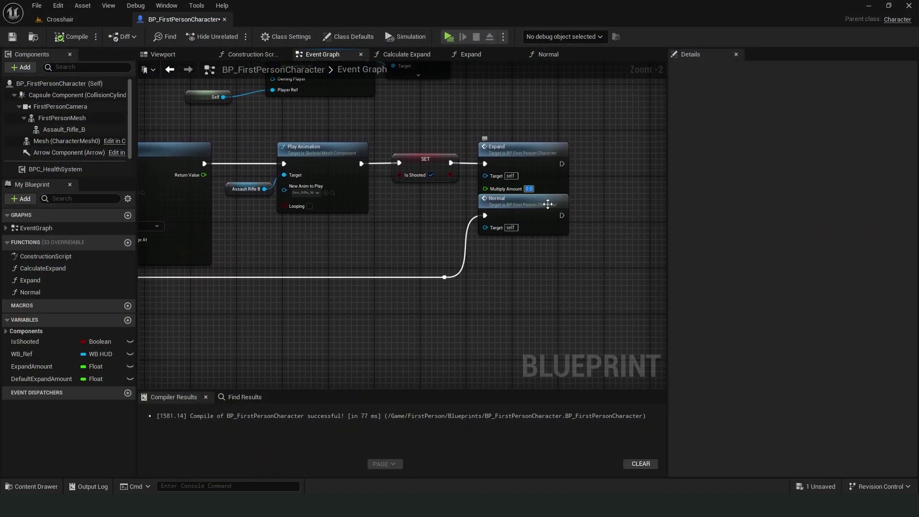
right_drag(574, 220, 345, 255)
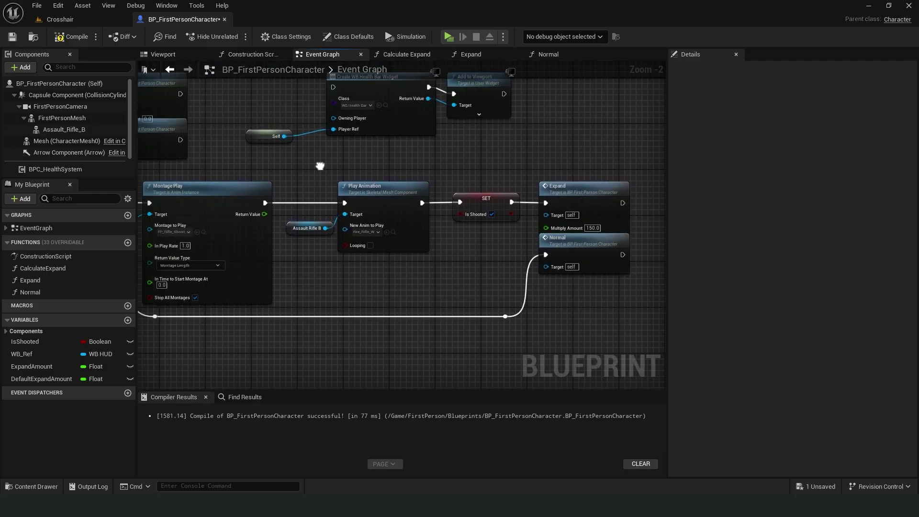
right_drag(320, 165, 504, 171)
drag(436, 137, 435, 125)
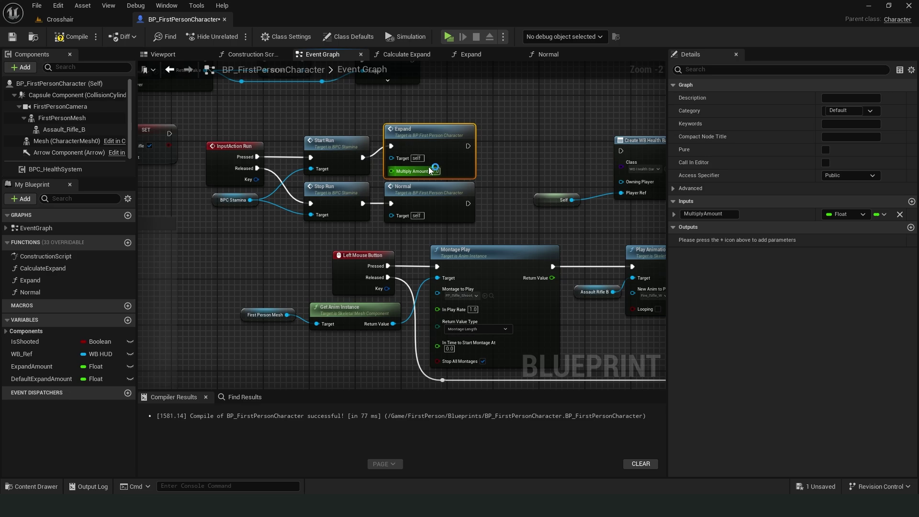
text(20)
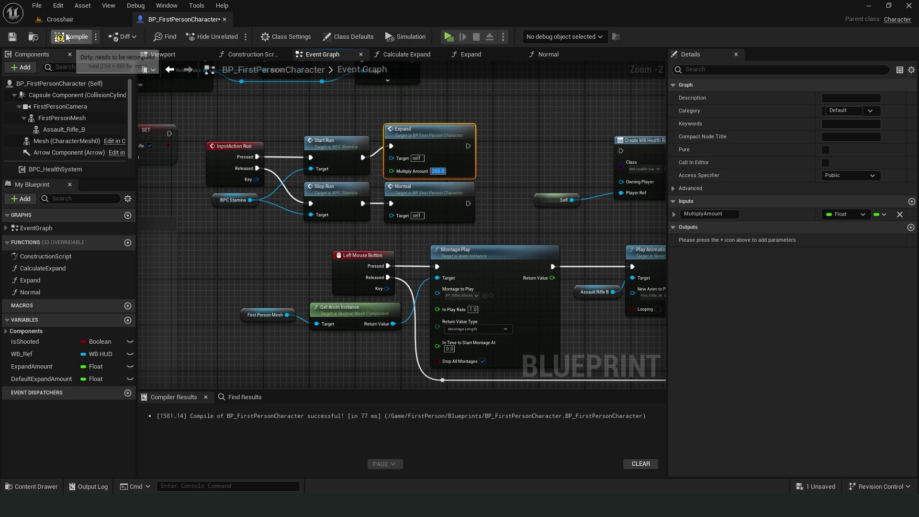
click(448, 36)
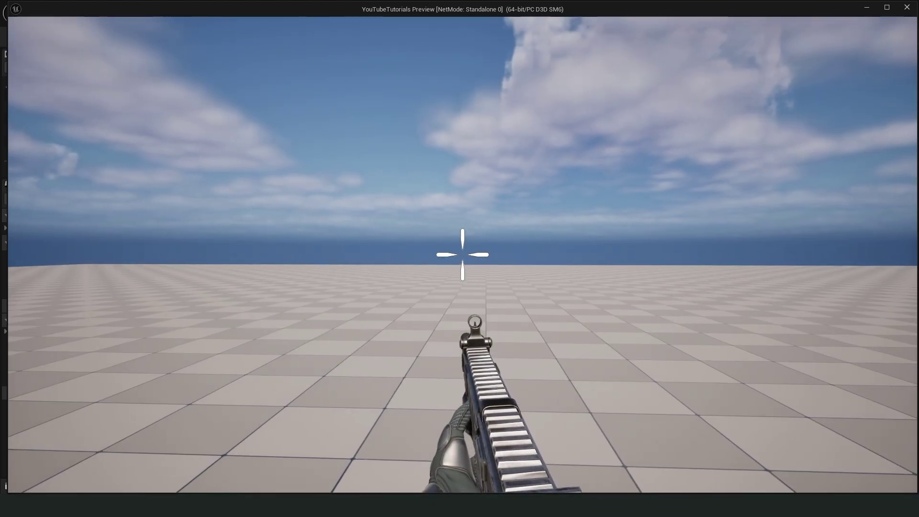
key(shift)
key(shift)
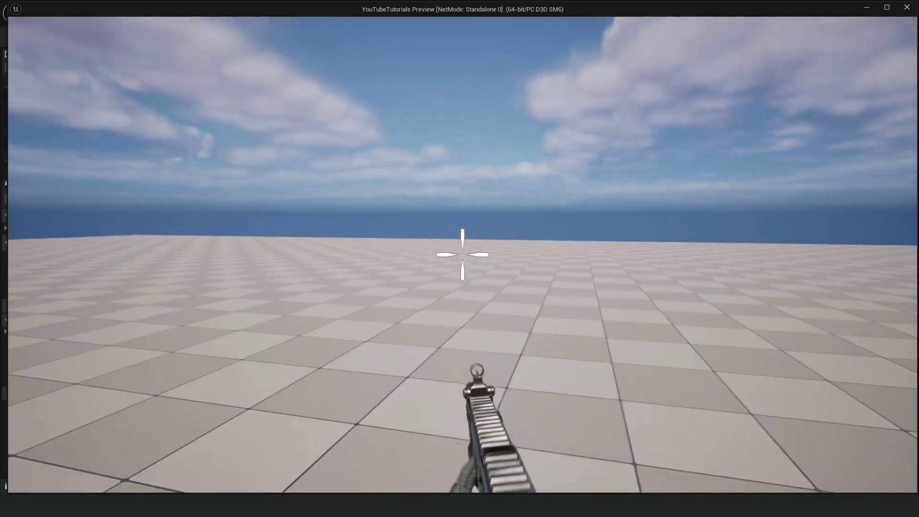
click(463, 255)
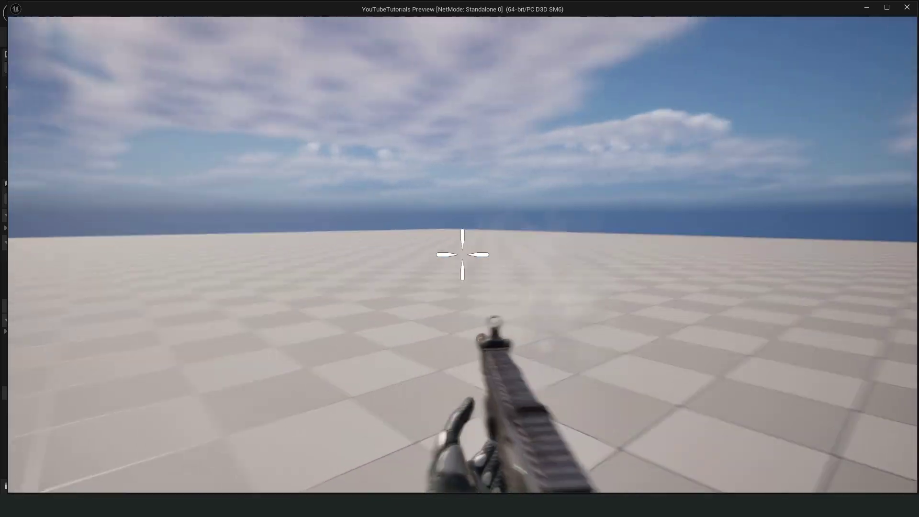
click(463, 254)
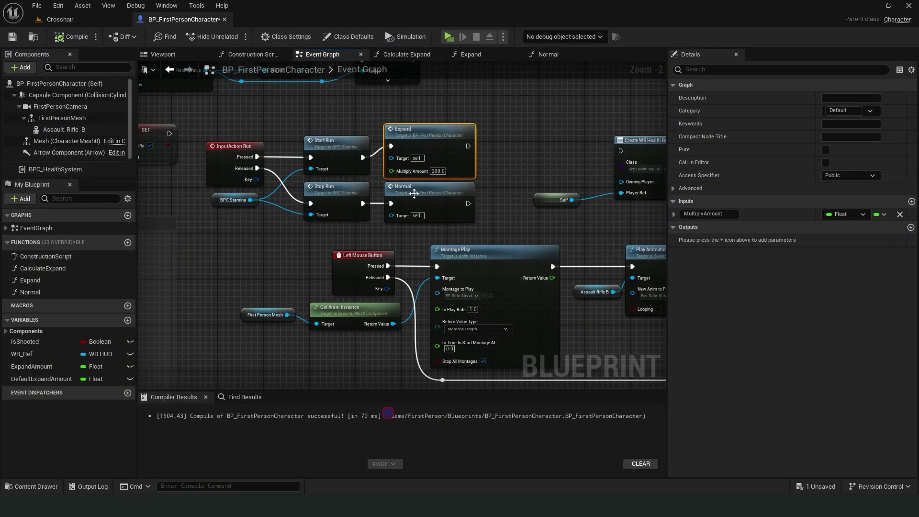
Return to the Expand function graph and nudge its WB Ref node up-left
right_drag(501, 159, 480, 145)
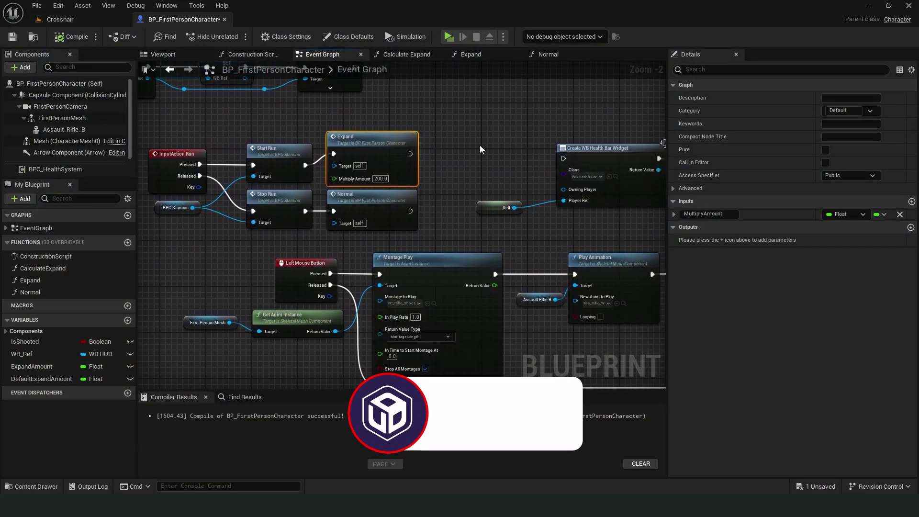
click(471, 54)
right_drag(438, 313, 462, 313)
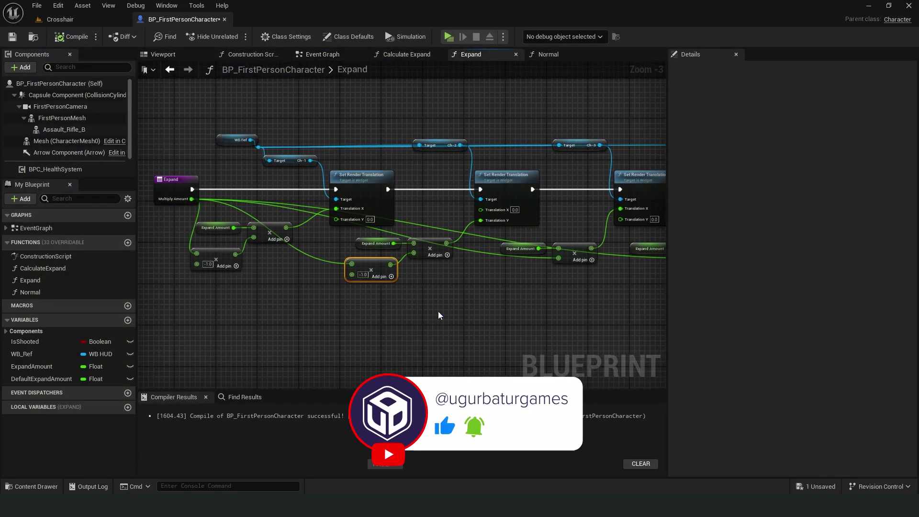
drag(222, 143, 189, 122)
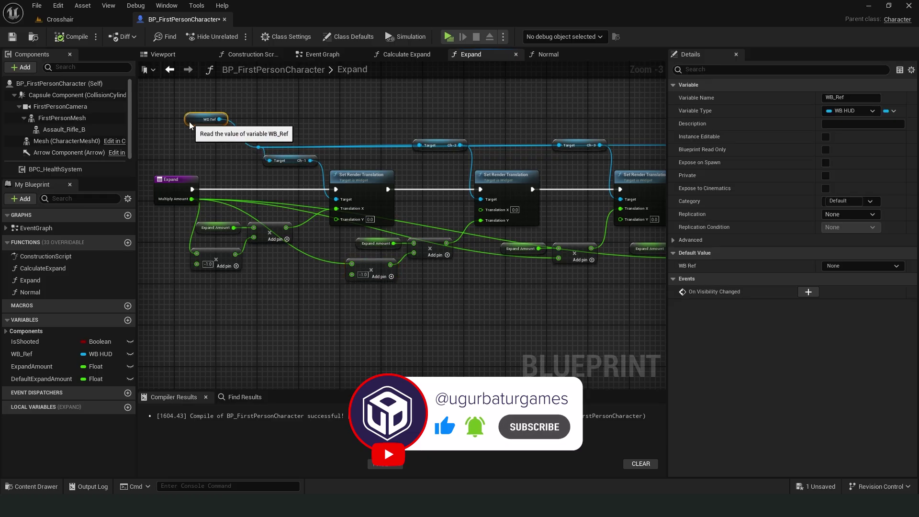